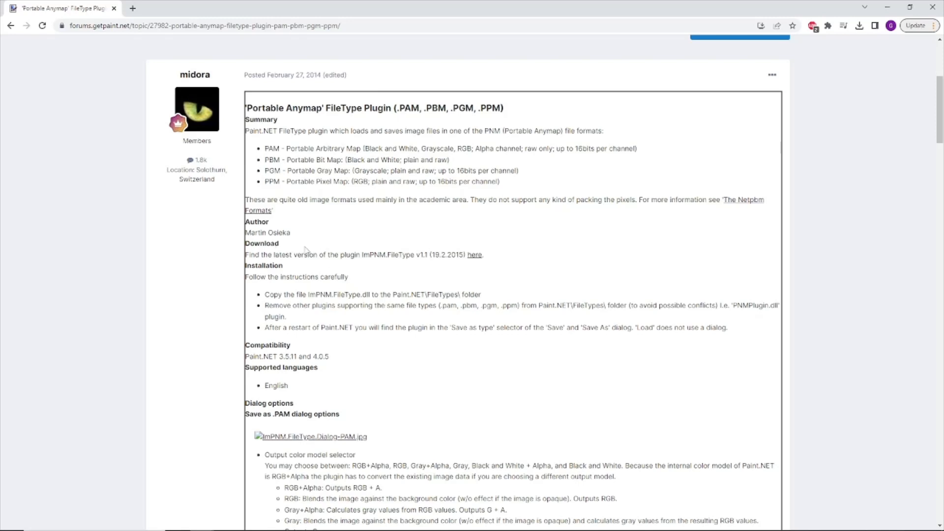
Step: Read the description, download and installation instructions of the 'Portable Anymap' FileType plugin for Paint.NET
{"action": "scroll", "coordinate": [376, 315], "scroll_direction": "down", "scroll_amount": 1}
{"action": "scroll", "coordinate": [374, 311], "scroll_direction": "down", "scroll_amount": 2}
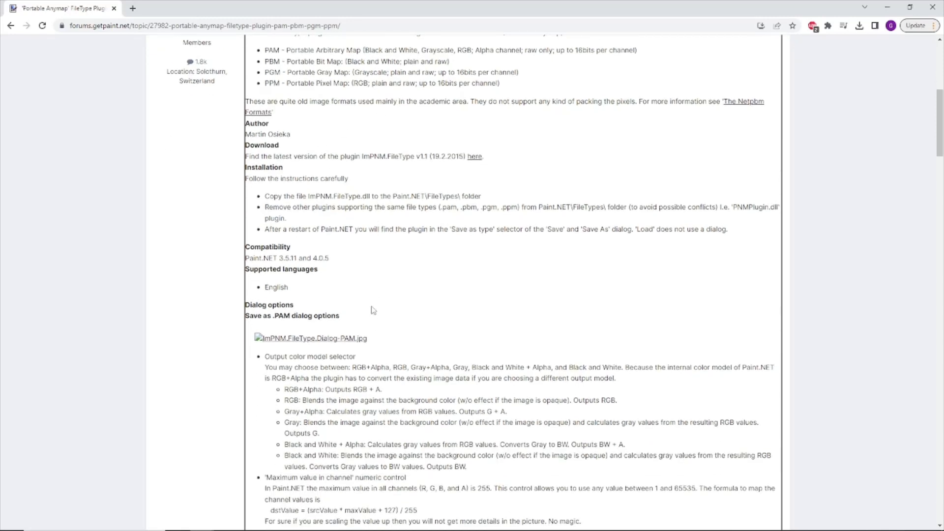
{"action": "scroll", "coordinate": [376, 314], "scroll_direction": "up", "scroll_amount": 2}
{"action": "scroll", "coordinate": [374, 309], "scroll_direction": "up", "scroll_amount": 1}
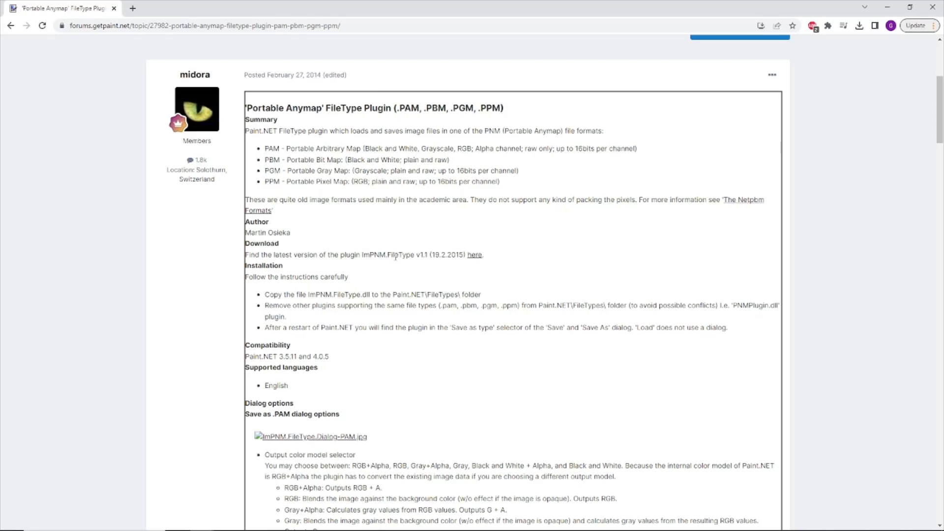
{"action": "left_click_drag", "start_coordinate": [388, 255], "coordinate": [417, 254]}
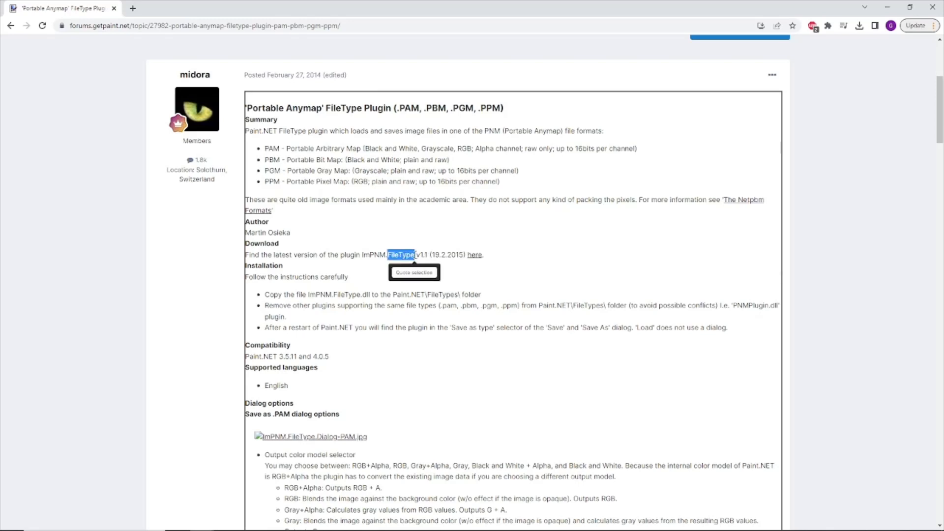
{"action": "left_click", "coordinate": [497, 240]}
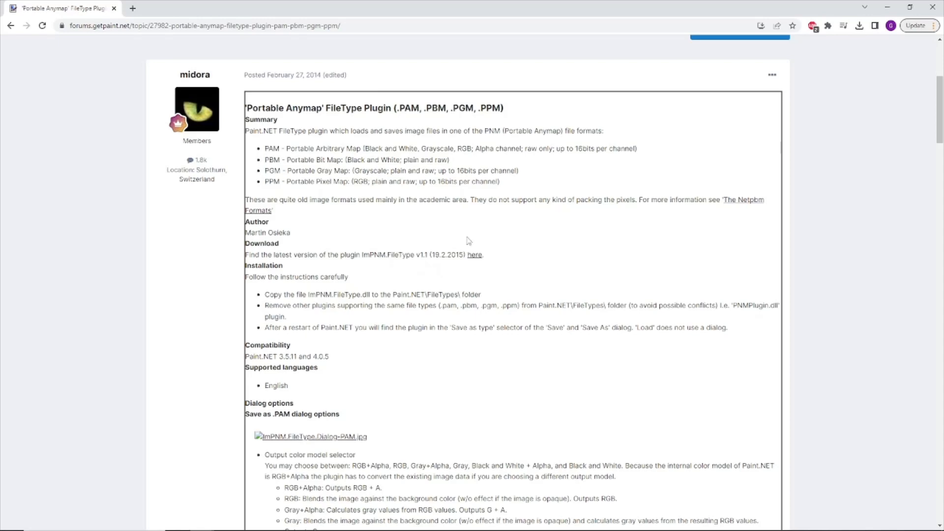
Step: Move the browser away and bring the Paint sprite sheet and paint.net with template.pgm onto this screen
{"action": "left_click_drag", "start_coordinate": [56, 7], "coordinate": [0, 60]}
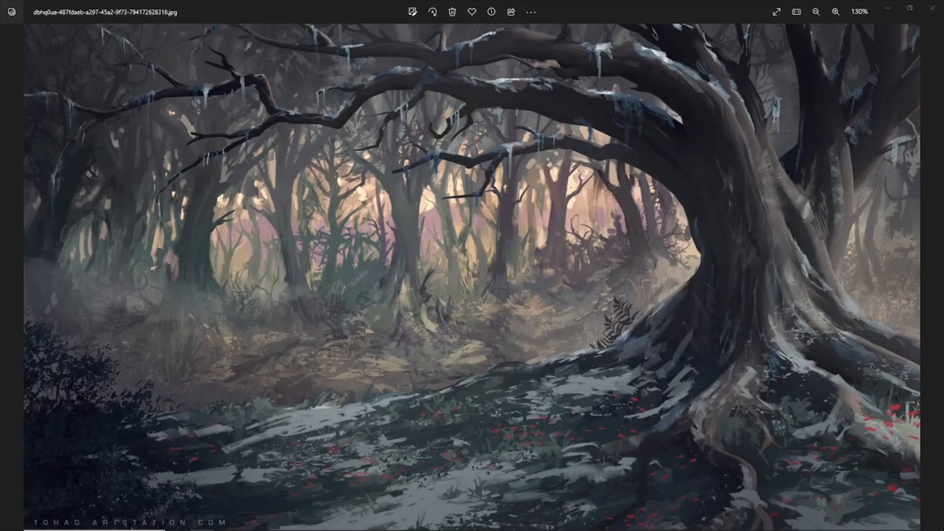
{"action": "mouse_move", "coordinate": [943, 94]}
{"action": "left_mouse_down"}
{"action": "mouse_move", "coordinate": [462, 51]}
{"action": "mouse_move", "coordinate": [262, 22]}
{"action": "mouse_move", "coordinate": [233, 26]}
{"action": "left_mouse_up"}
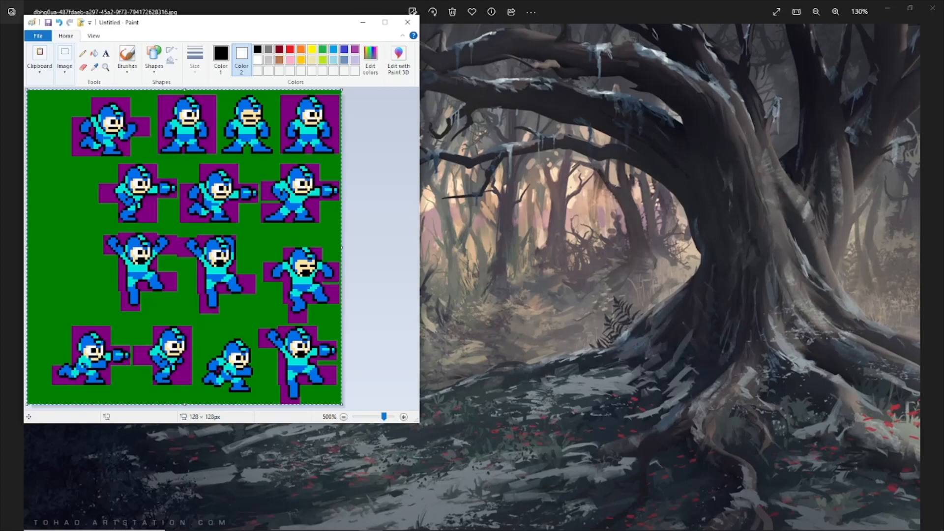
{"action": "left_click_drag", "start_coordinate": [943, 45], "coordinate": [659, 33]}
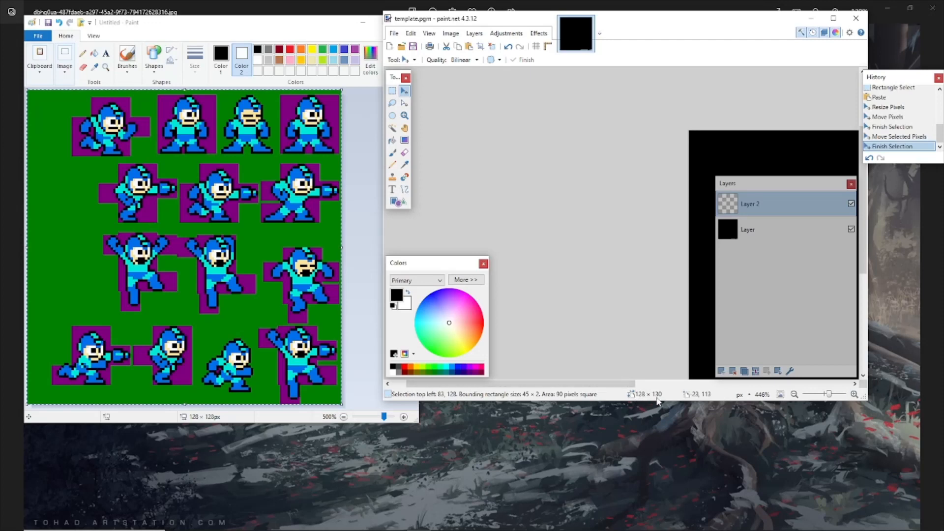
Step: Move the Paint window off this screen and maximize the paint.net window with template.pgm
{"action": "mouse_move", "coordinate": [642, 271]}
{"action": "left_mouse_down"}
{"action": "mouse_move", "coordinate": [628, 256]}
{"action": "mouse_move", "coordinate": [426, 217]}
{"action": "left_mouse_up"}
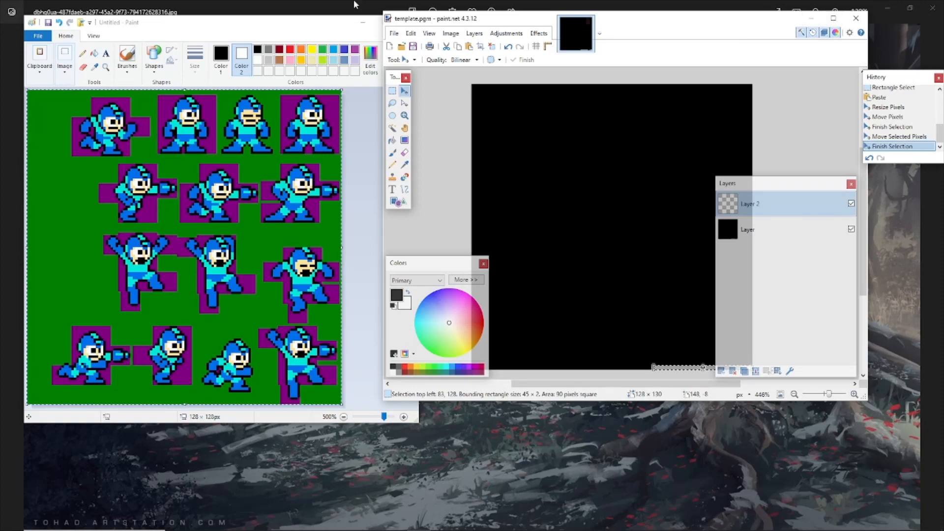
{"action": "mouse_move", "coordinate": [321, 28]}
{"action": "left_mouse_down"}
{"action": "mouse_move", "coordinate": [164, 58]}
{"action": "mouse_move", "coordinate": [0, 48]}
{"action": "left_mouse_up"}
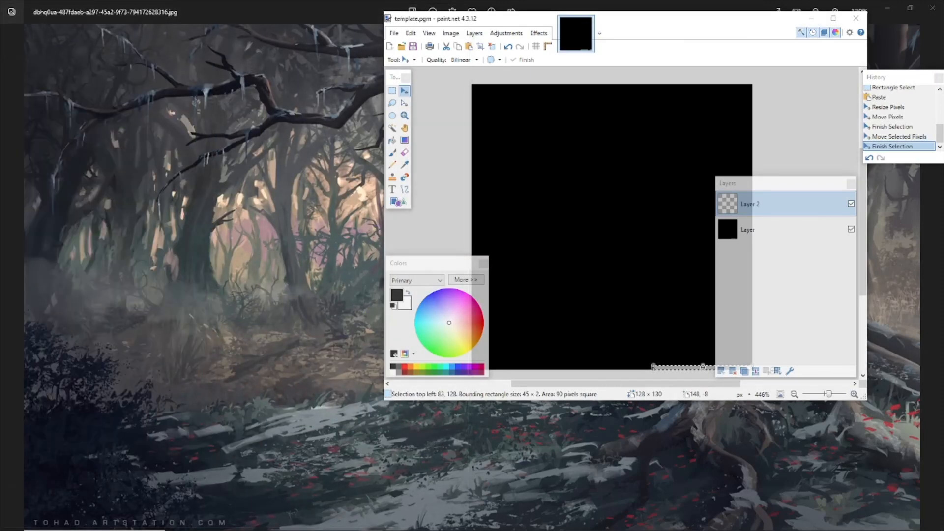
{"action": "mouse_move", "coordinate": [671, 19]}
{"action": "left_mouse_down"}
{"action": "mouse_move", "coordinate": [553, 19]}
{"action": "mouse_move", "coordinate": [549, 0]}
{"action": "left_mouse_up"}
{"action": "left_click_drag", "start_coordinate": [434, 174], "coordinate": [581, 206]}
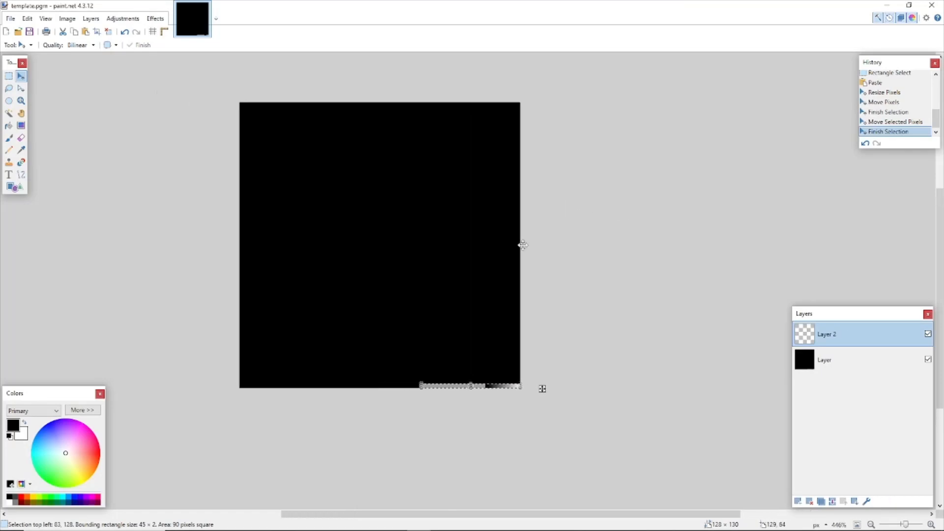
Step: Paste the 128 × 128 sprite sheet from Paint onto Layer 2 of template.pgm and deselect it
{"action": "mouse_move", "coordinate": [0, 88]}
{"action": "left_mouse_down"}
{"action": "mouse_move", "coordinate": [210, 84]}
{"action": "mouse_move", "coordinate": [326, 54]}
{"action": "left_mouse_up"}
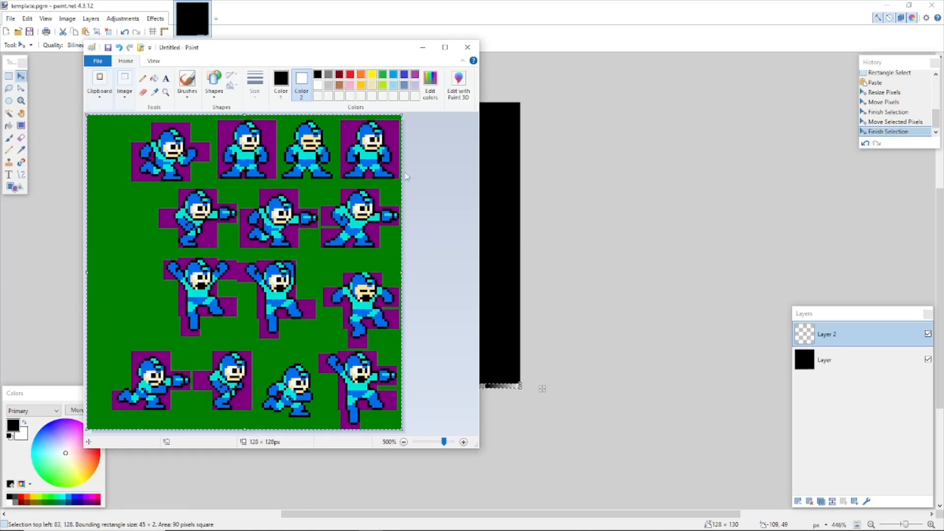
{"action": "left_click_drag", "start_coordinate": [349, 51], "coordinate": [0, 86]}
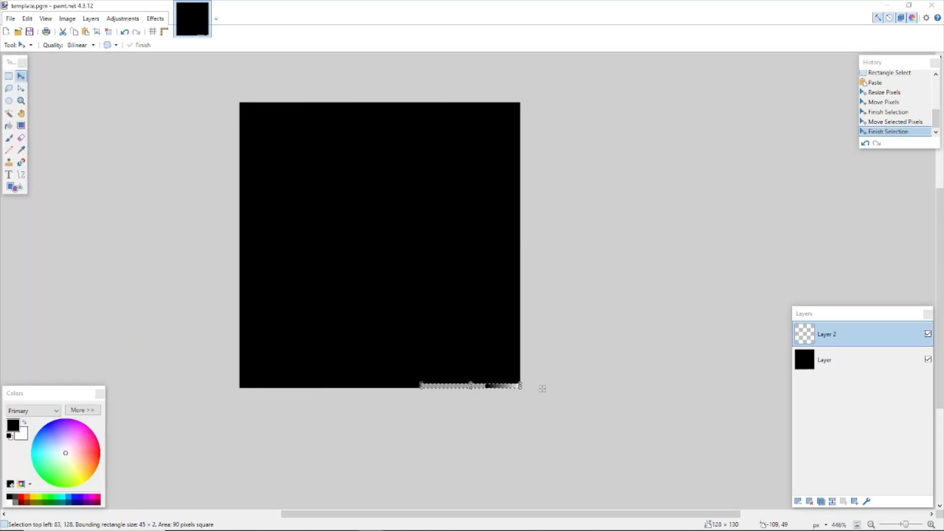
{"action": "left_click", "coordinate": [556, 17]}
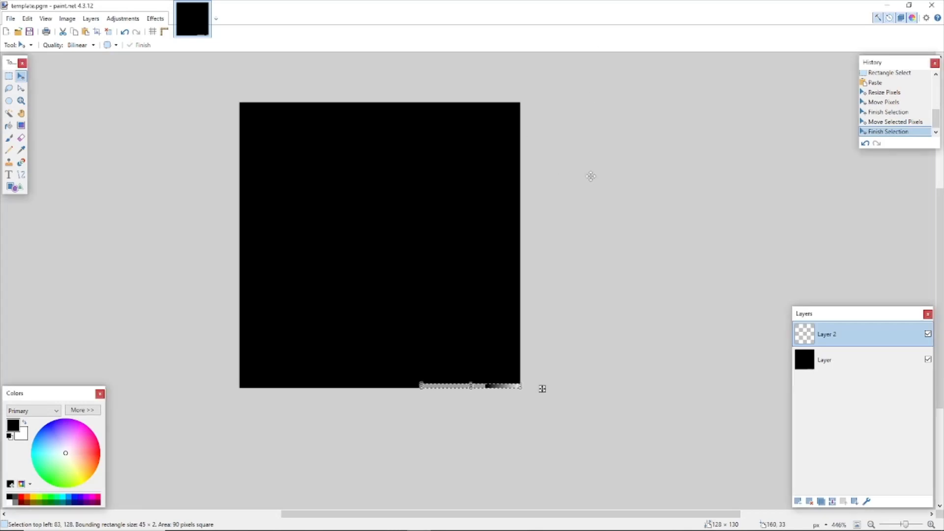
{"action": "key", "text": "ctrl+v"}
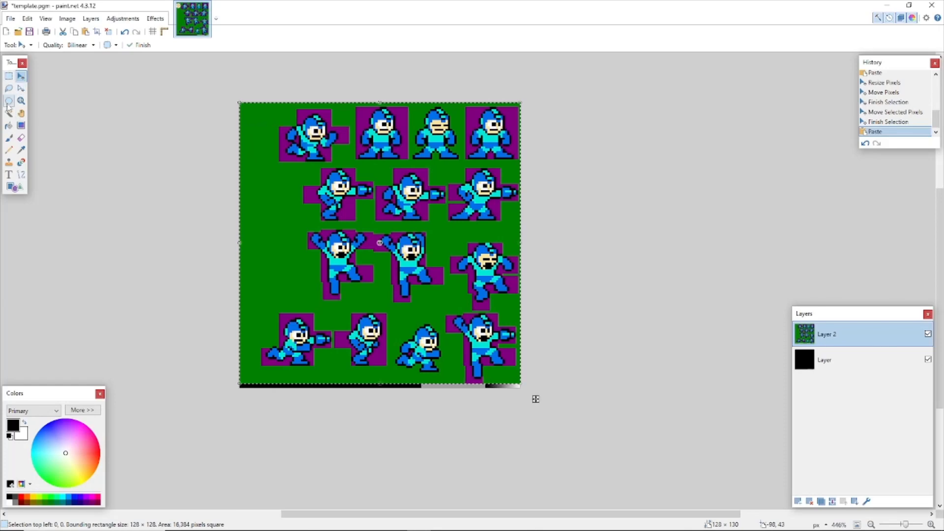
{"action": "left_click", "coordinate": [8, 76]}
{"action": "key", "text": "ctrl+d"}
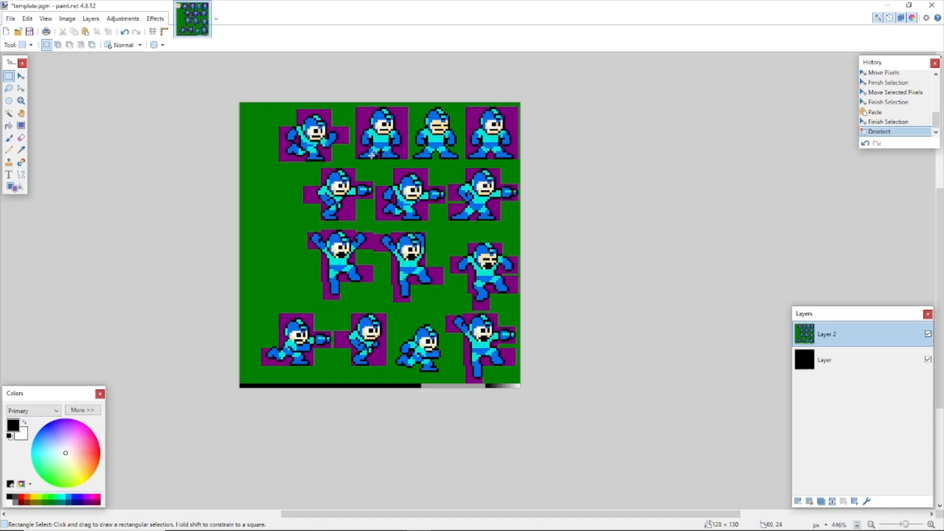
Step: Try Magic Wand selections of the green background and of the purple boxes around the sprites, clearing each one
{"action": "left_click", "coordinate": [10, 127]}
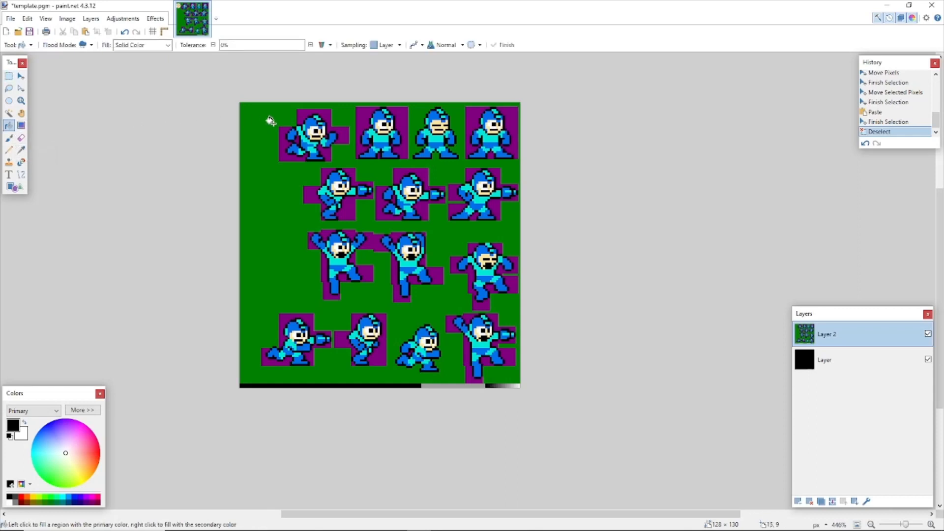
{"action": "left_click", "coordinate": [9, 113]}
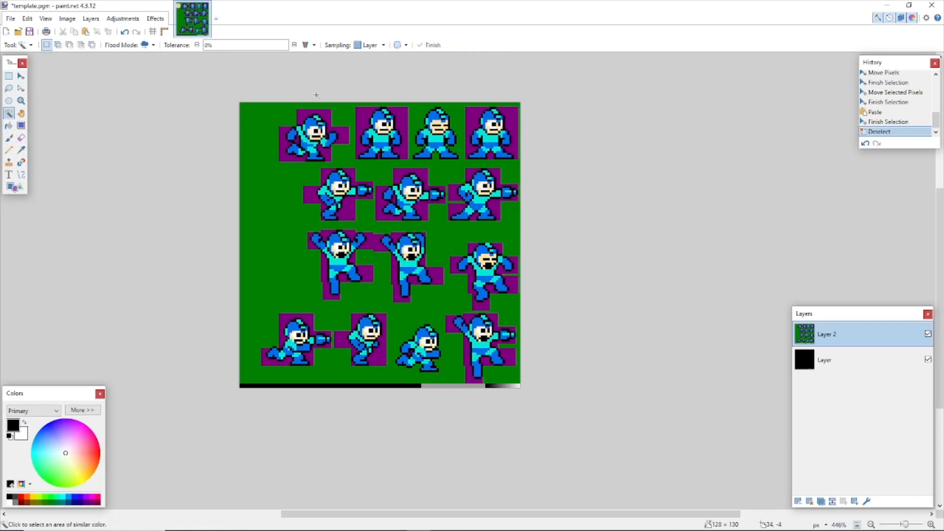
{"action": "left_click", "coordinate": [146, 49]}
{"action": "left_click", "coordinate": [157, 68]}
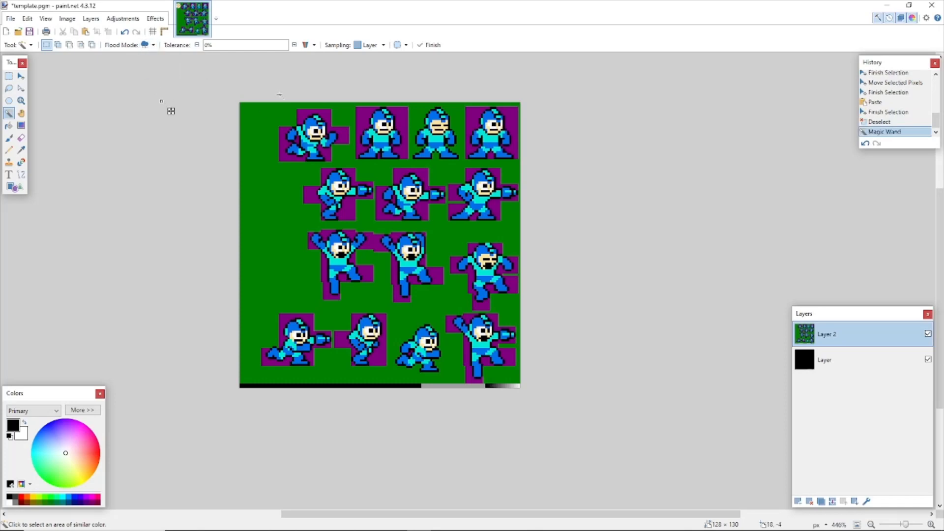
{"action": "left_click", "coordinate": [262, 116]}
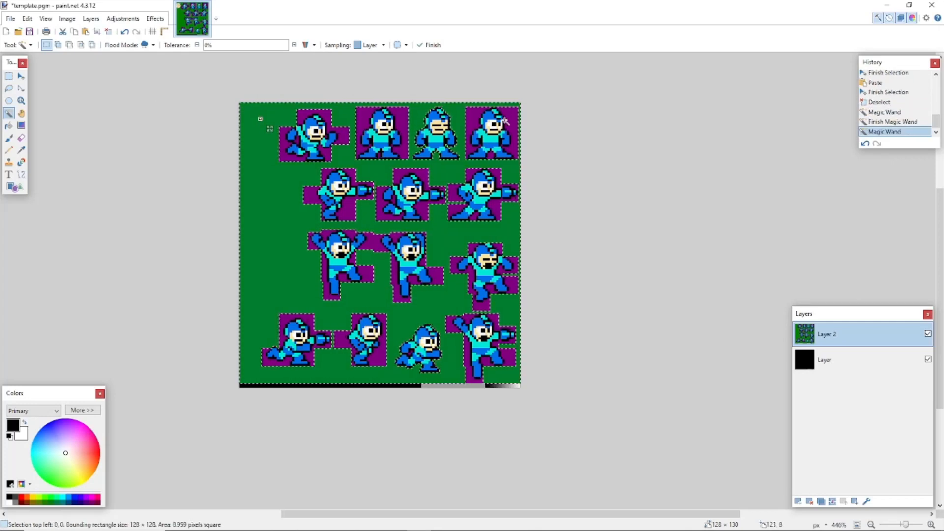
{"action": "left_click", "coordinate": [571, 108]}
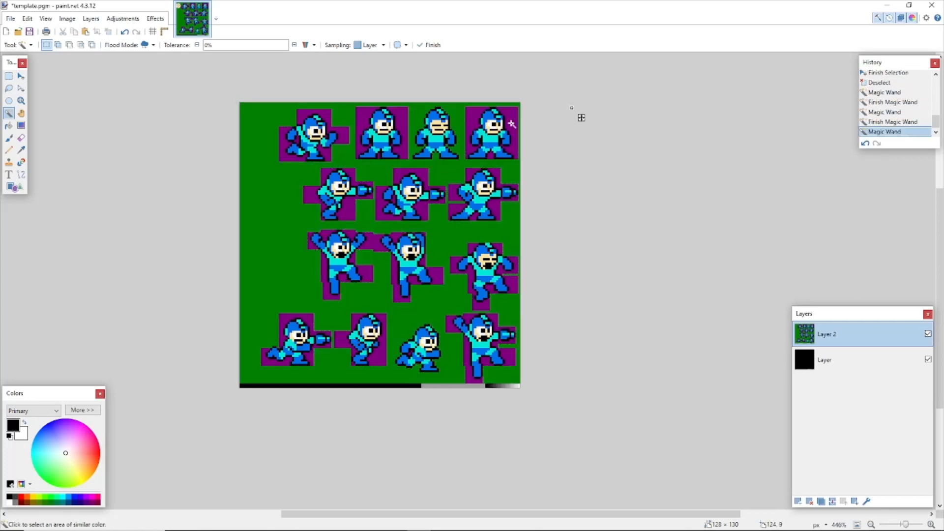
{"action": "left_click", "coordinate": [510, 117]}
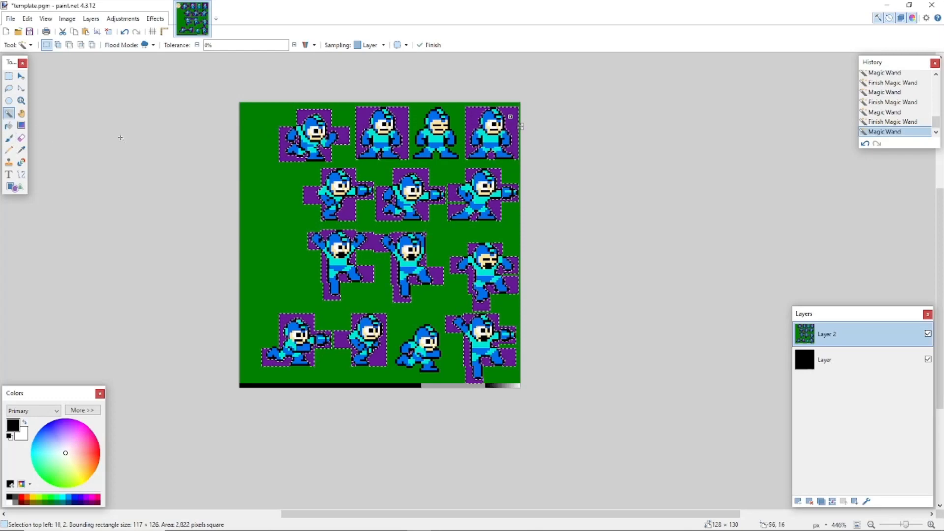
{"action": "left_click", "coordinate": [142, 129]}
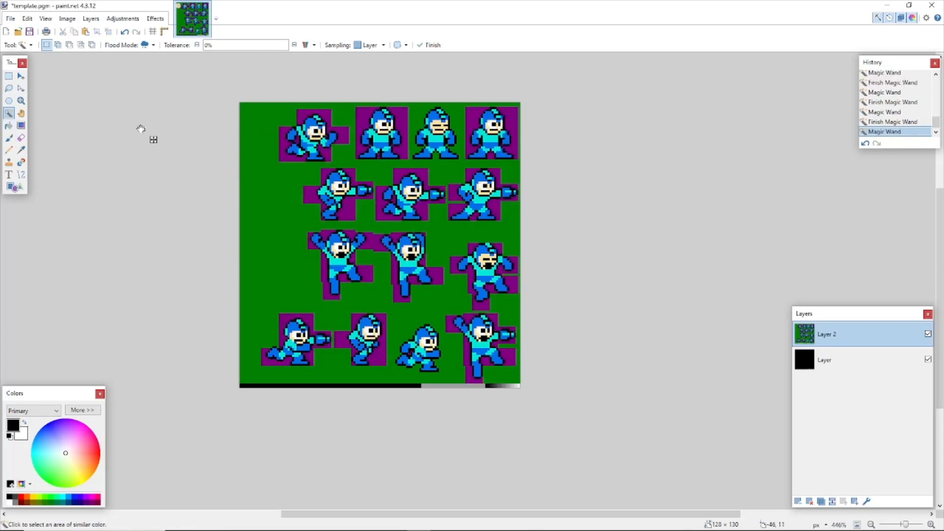
Step: Sample the background green as the primary color and select all purple boxes around the sprites with the Magic Wand
{"action": "left_click", "coordinate": [21, 149]}
{"action": "left_click", "coordinate": [256, 141]}
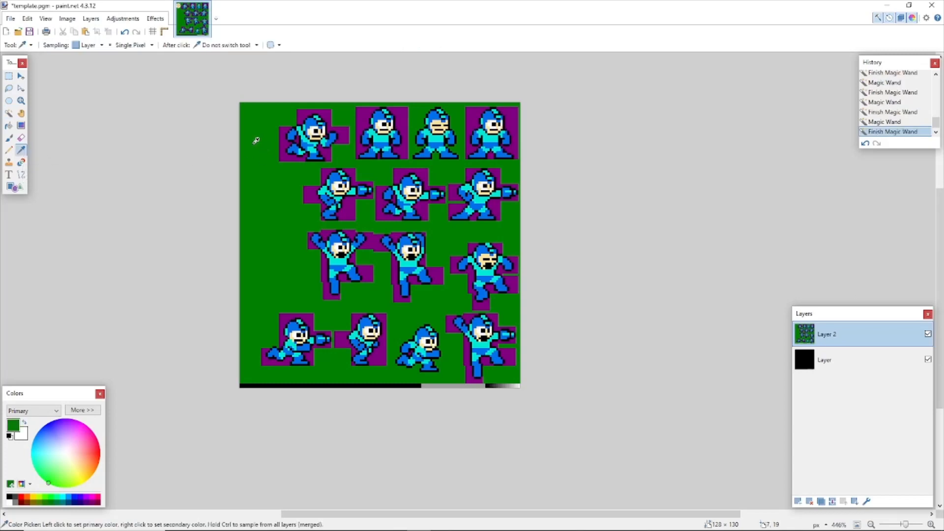
{"action": "left_click", "coordinate": [8, 113]}
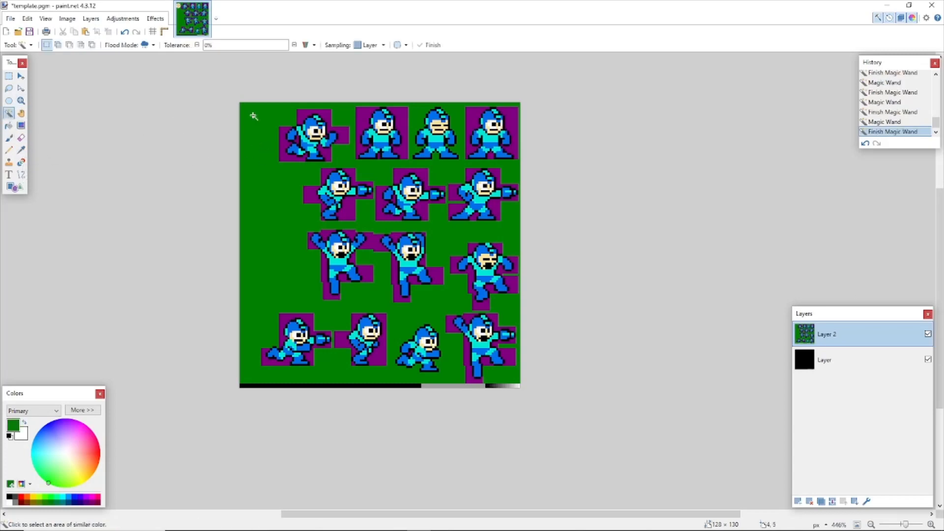
{"action": "left_click", "coordinate": [301, 114]}
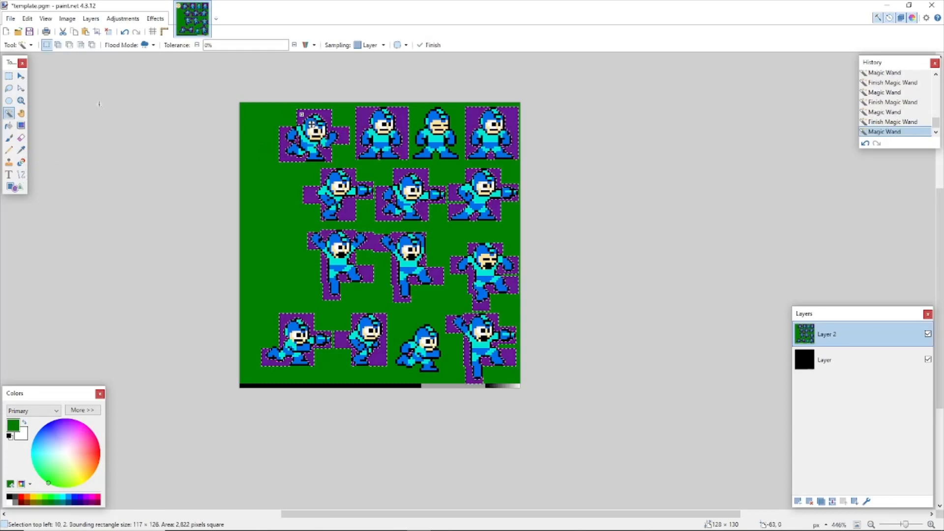
Step: Fill the selected purple boxes with the sampled green using the Paint Bucket and clear the selection
{"action": "left_click", "coordinate": [8, 125]}
{"action": "left_click", "coordinate": [299, 112]}
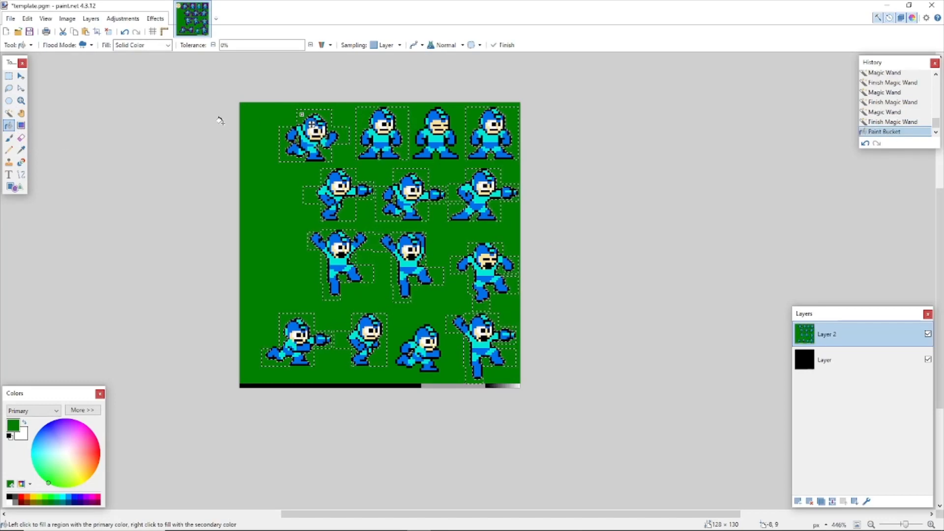
{"action": "left_click", "coordinate": [64, 118]}
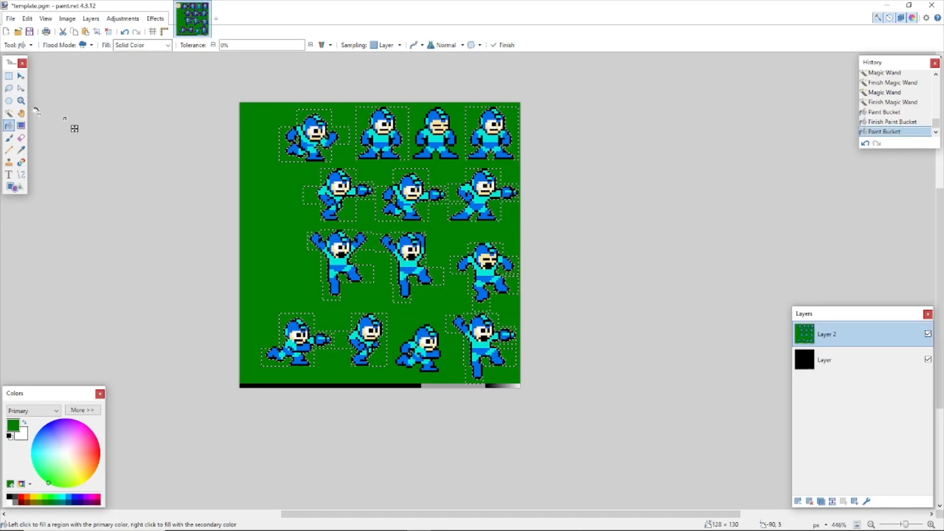
{"action": "left_click", "coordinate": [10, 140]}
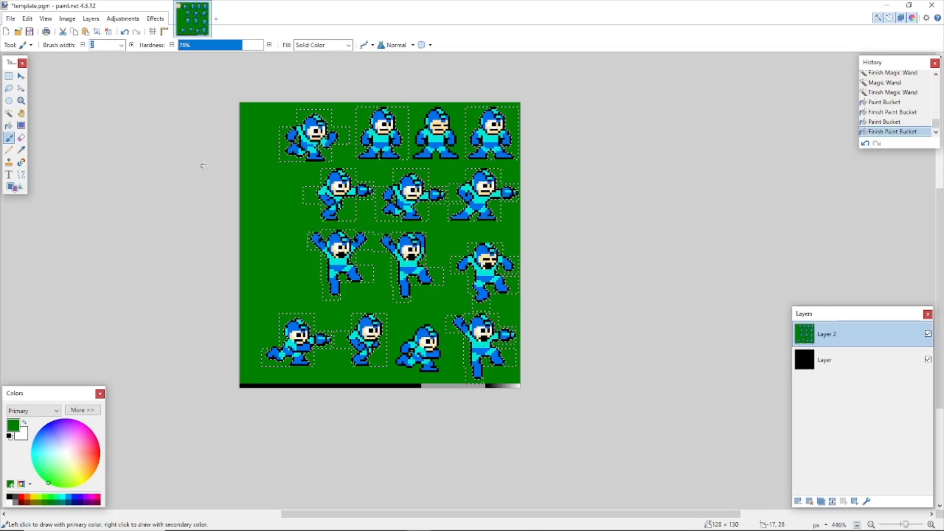
{"action": "left_click", "coordinate": [10, 78]}
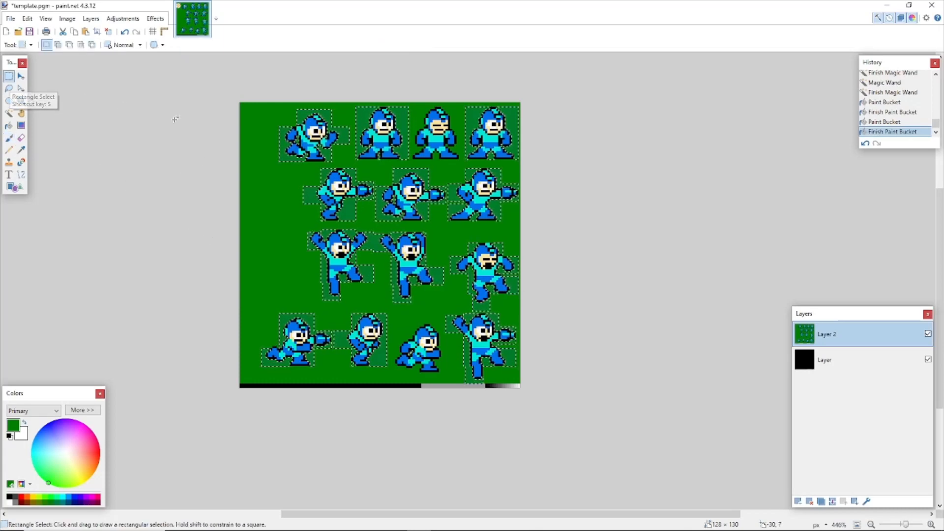
{"action": "left_click", "coordinate": [177, 121]}
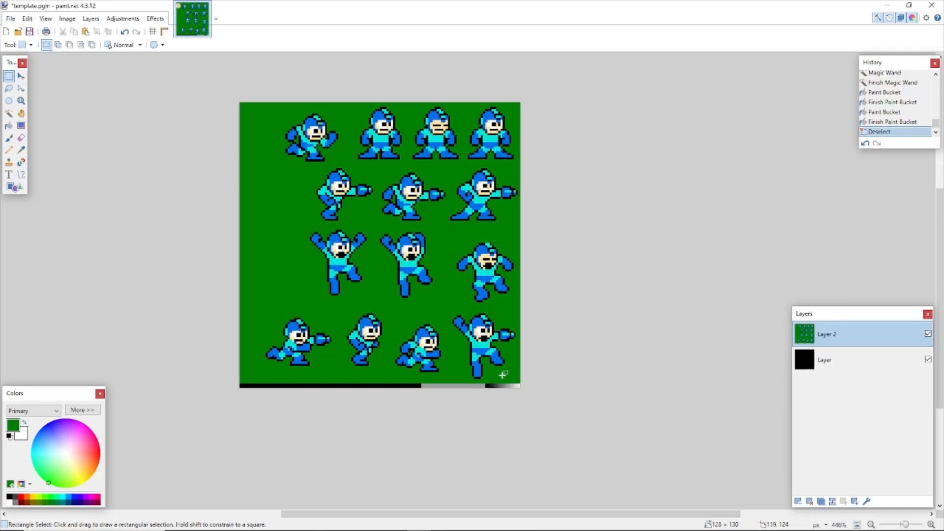
Step: Sample the black outline color from a sprite and pencil one pixel of it onto the gradient part of the strip below the sprites
{"action": "scroll", "coordinate": [550, 346], "scroll_direction": "up", "scroll_amount": 2}
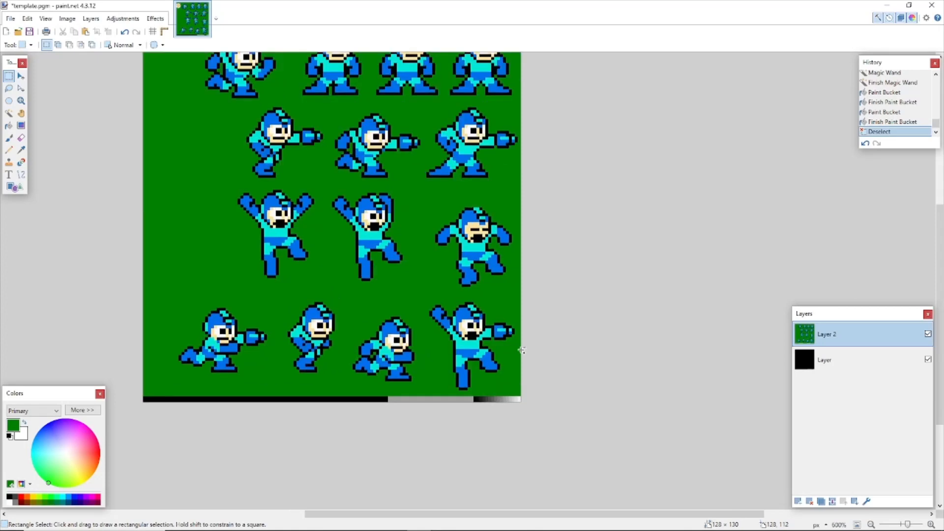
{"action": "scroll", "coordinate": [522, 350], "scroll_direction": "up", "scroll_amount": 1}
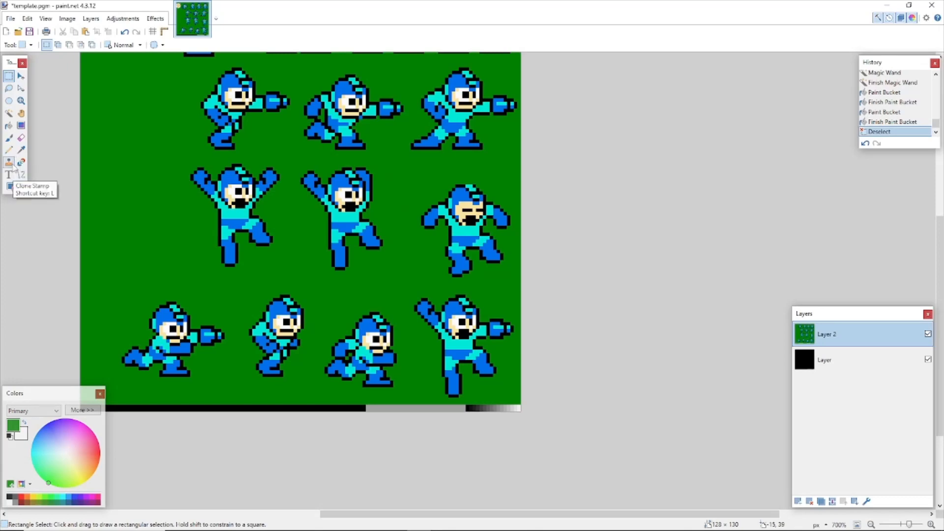
{"action": "left_click", "coordinate": [21, 149]}
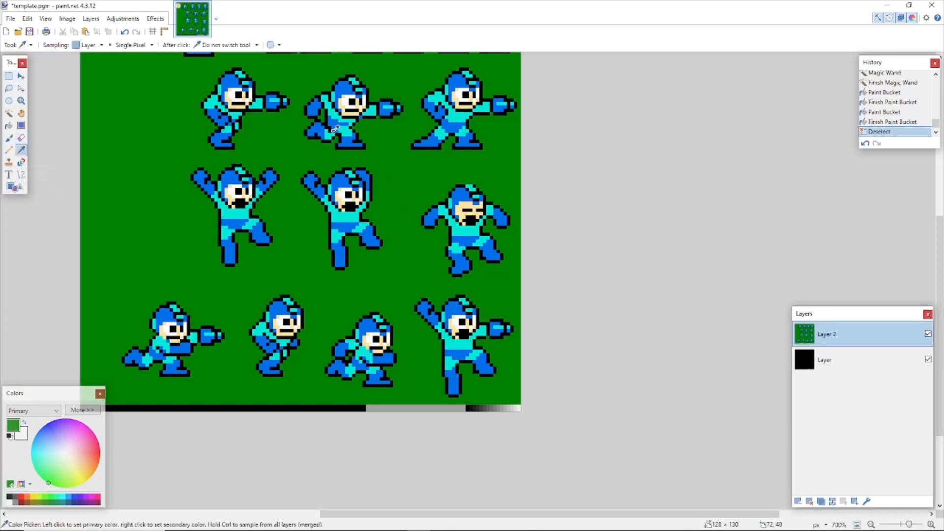
{"action": "left_click", "coordinate": [343, 76]}
{"action": "left_click", "coordinate": [8, 150]}
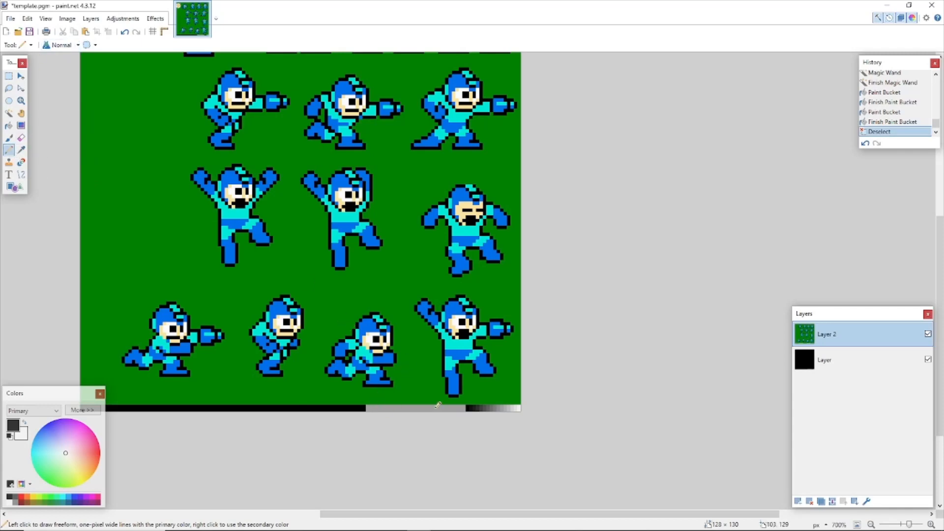
{"action": "left_click", "coordinate": [473, 408]}
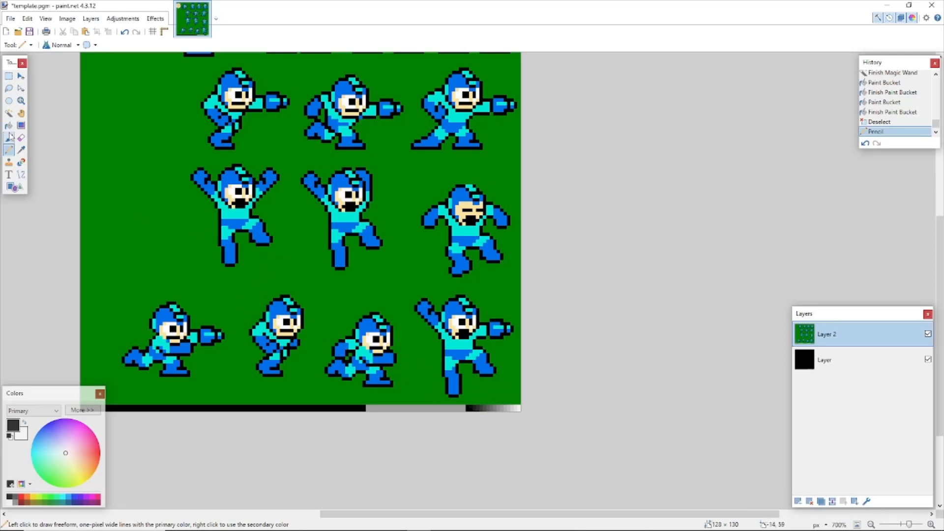
Step: Sample the background green and the helmet blue, and pencil one pixel of each on either side of the black pixel in the bottom strip
{"action": "left_click", "coordinate": [21, 150]}
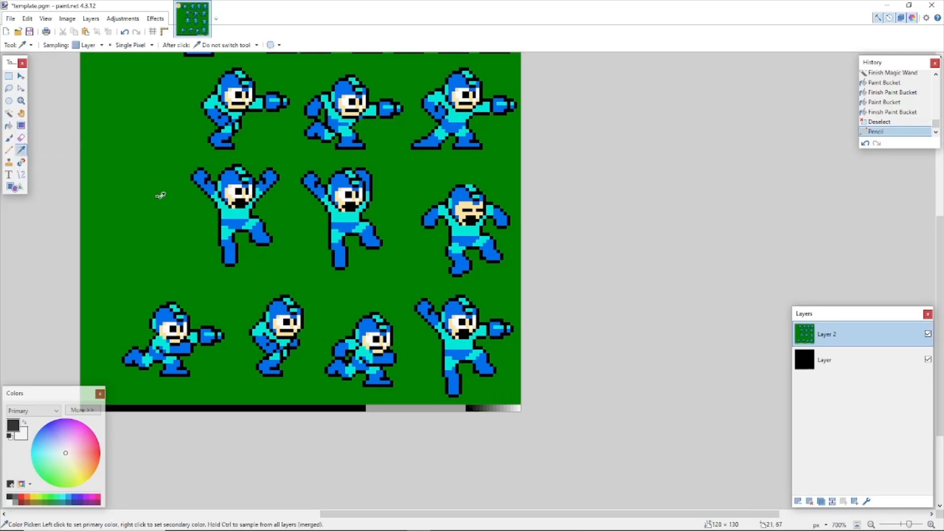
{"action": "left_click", "coordinate": [199, 261]}
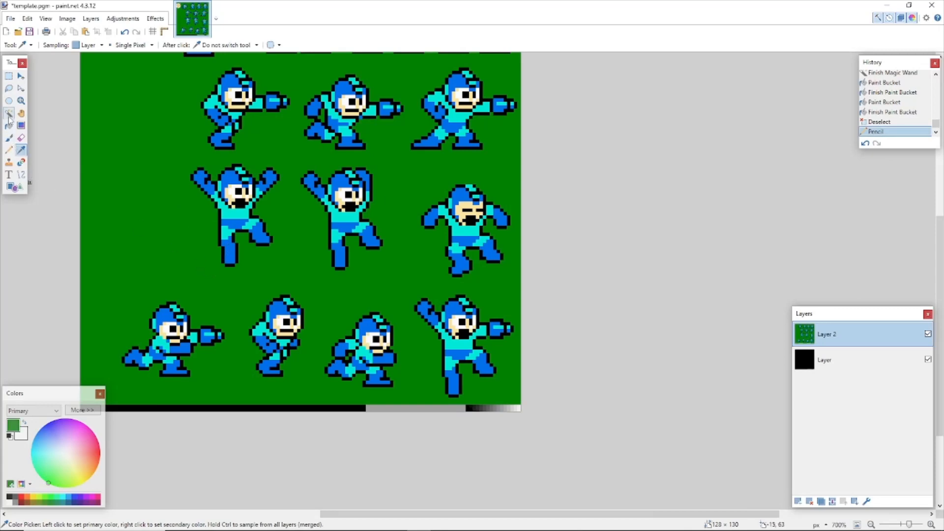
{"action": "left_click", "coordinate": [10, 151]}
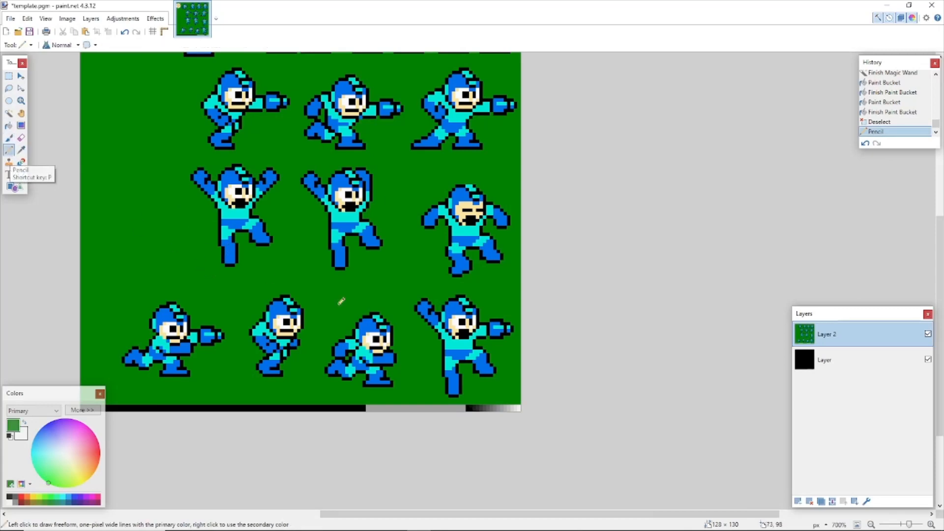
{"action": "left_click", "coordinate": [467, 409]}
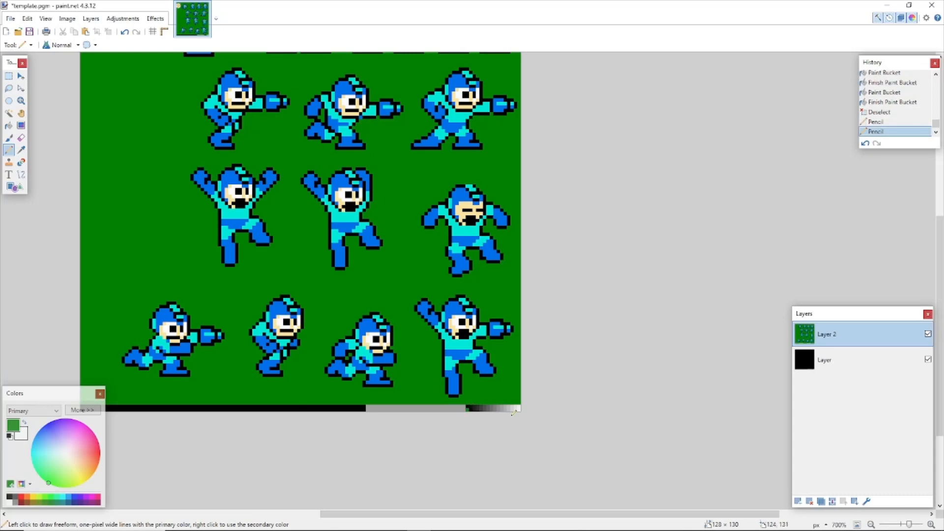
{"action": "left_click", "coordinate": [21, 150]}
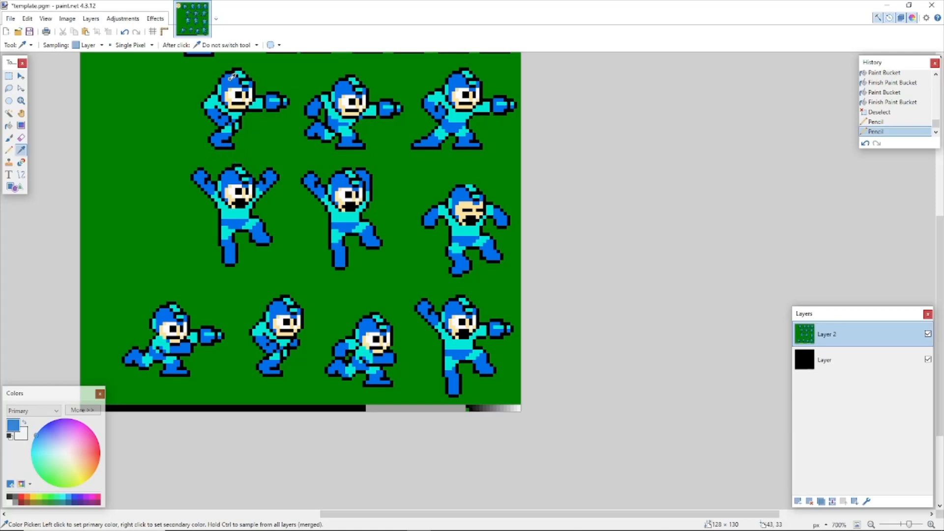
{"action": "left_click", "coordinate": [9, 150]}
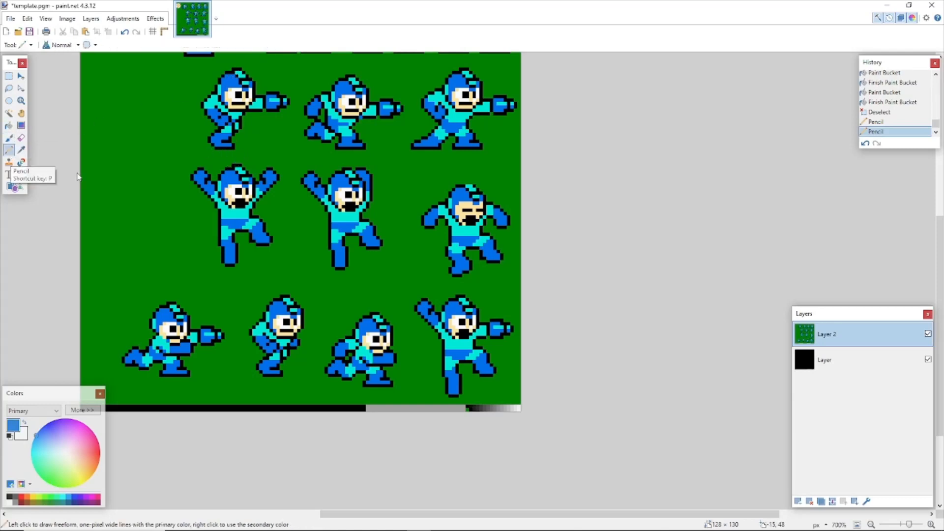
{"action": "left_click", "coordinate": [475, 408]}
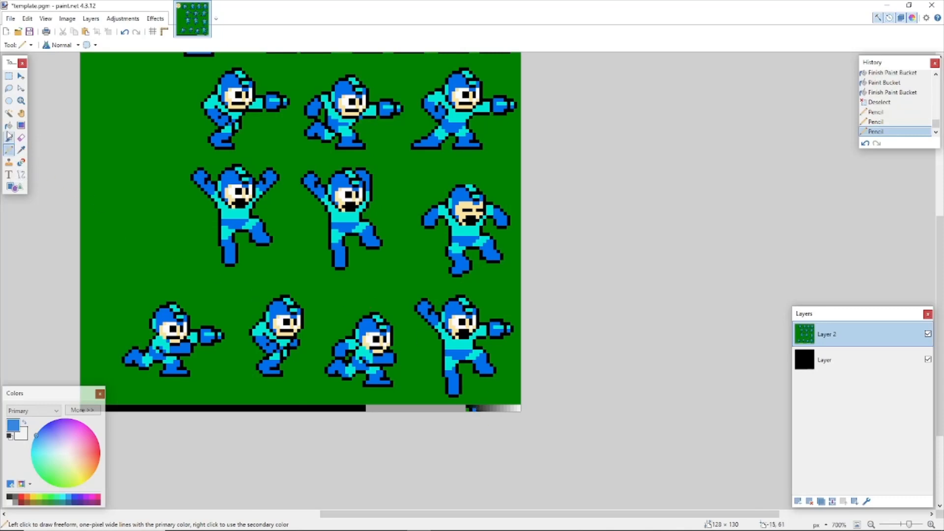
Step: Sample the suit's cyan and the face's skin tone, and pencil one pixel of each after the blue pixel in the strip
{"action": "left_click", "coordinate": [21, 150]}
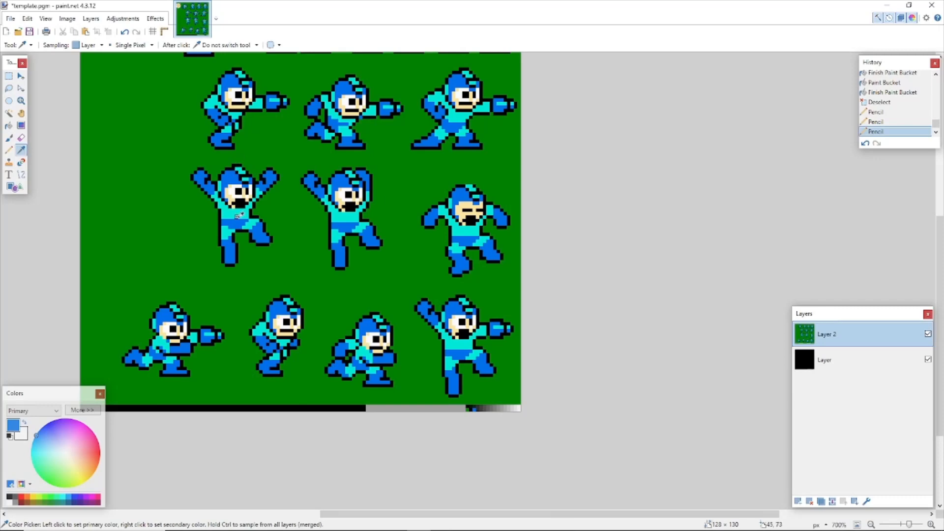
{"action": "left_click", "coordinate": [233, 210]}
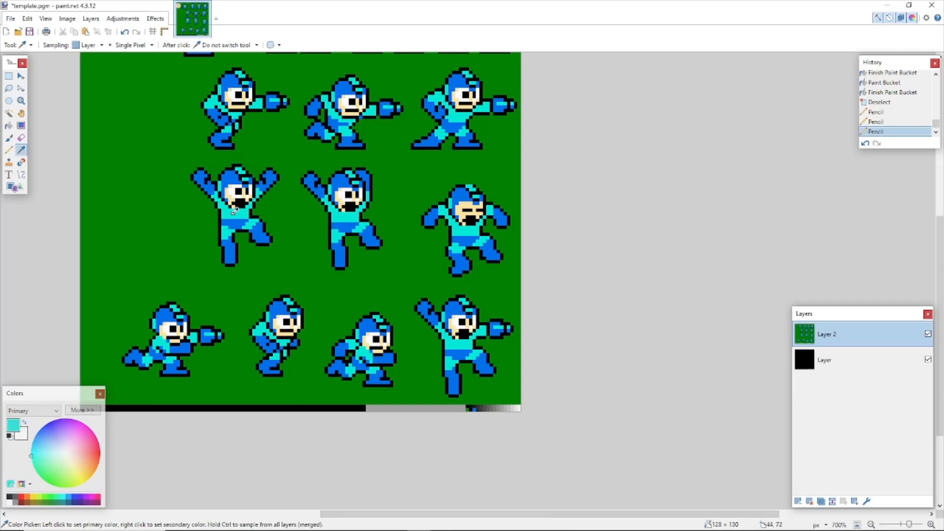
{"action": "left_click", "coordinate": [9, 149]}
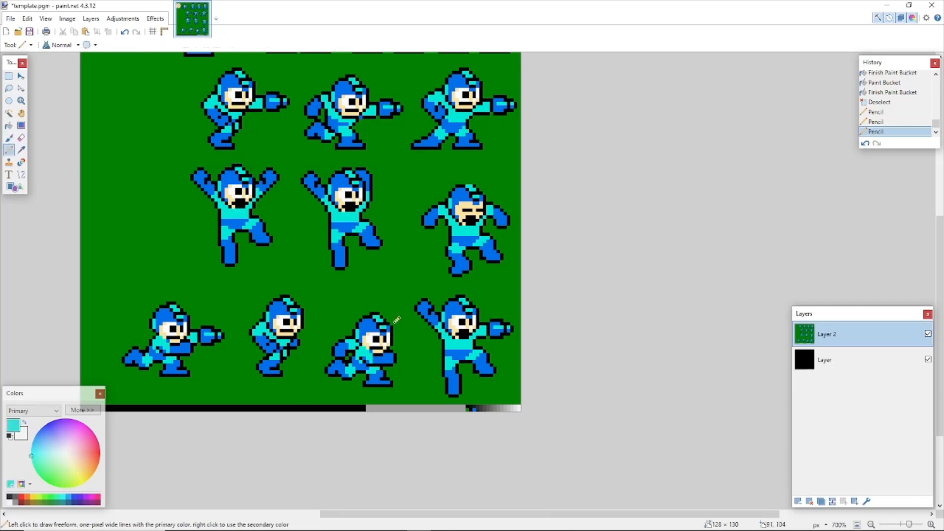
{"action": "left_click", "coordinate": [477, 409]}
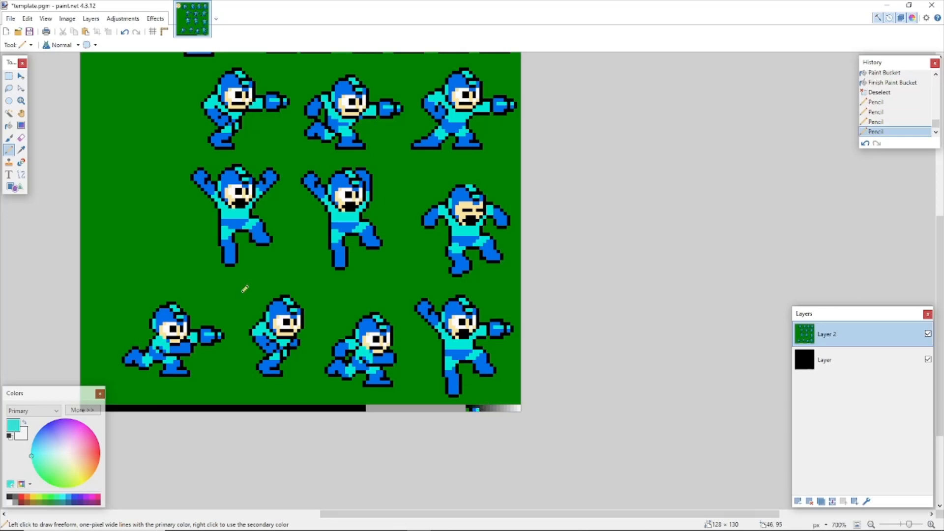
{"action": "left_click", "coordinate": [21, 149]}
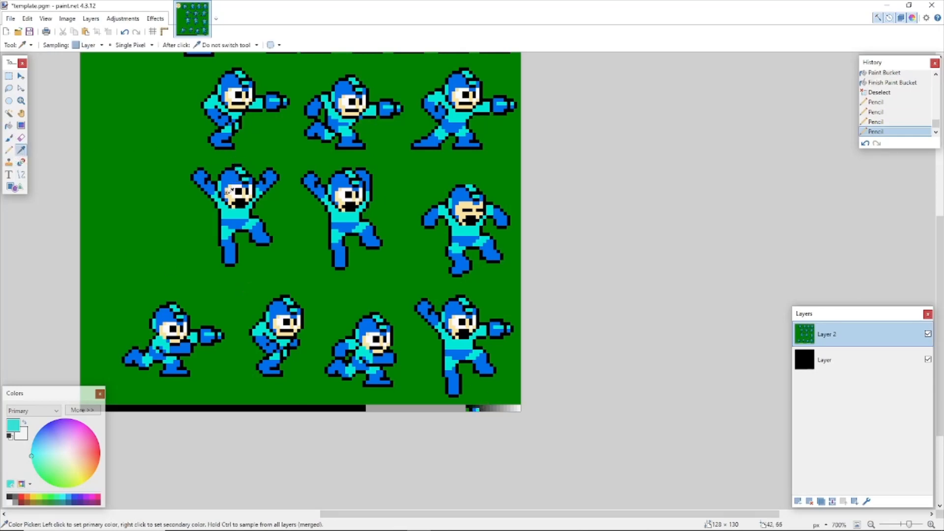
{"action": "left_click", "coordinate": [229, 194]}
{"action": "left_click", "coordinate": [9, 150]}
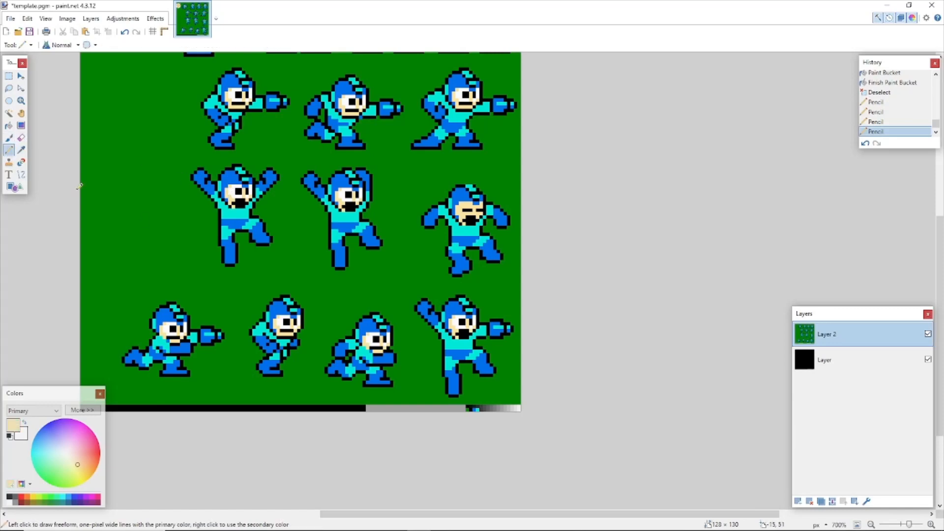
{"action": "left_click", "coordinate": [481, 409]}
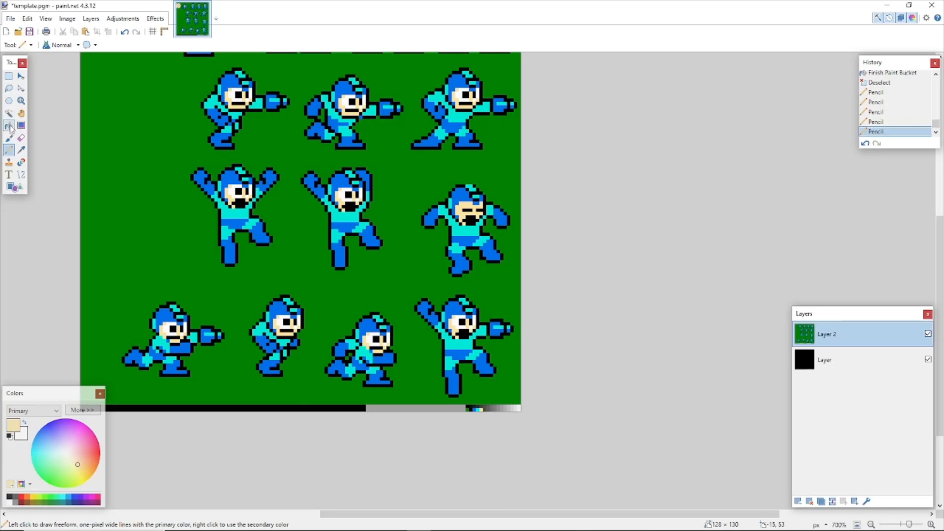
Step: Sample the white of a sprite's eye and pencil one pixel of it after the skin-tone pixel in the strip
{"action": "left_click", "coordinate": [21, 149]}
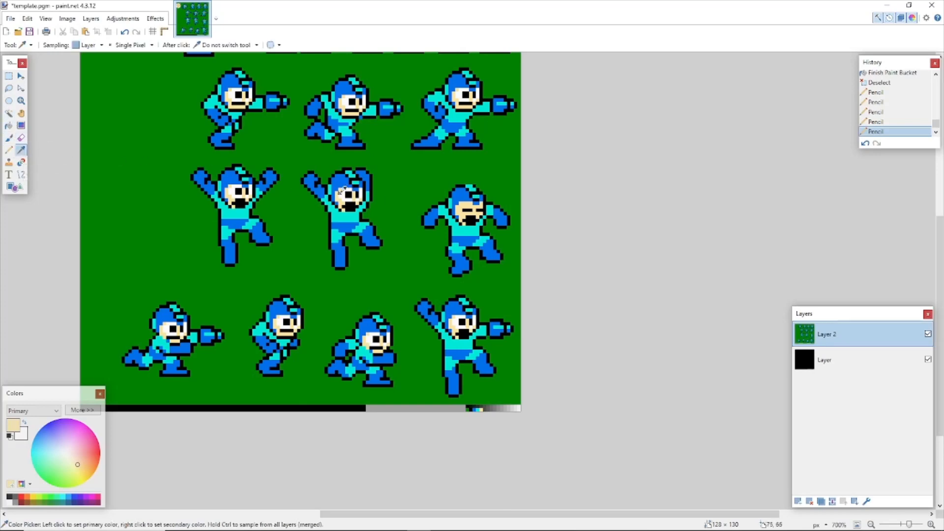
{"action": "left_click", "coordinate": [344, 190]}
{"action": "left_click", "coordinate": [8, 149]}
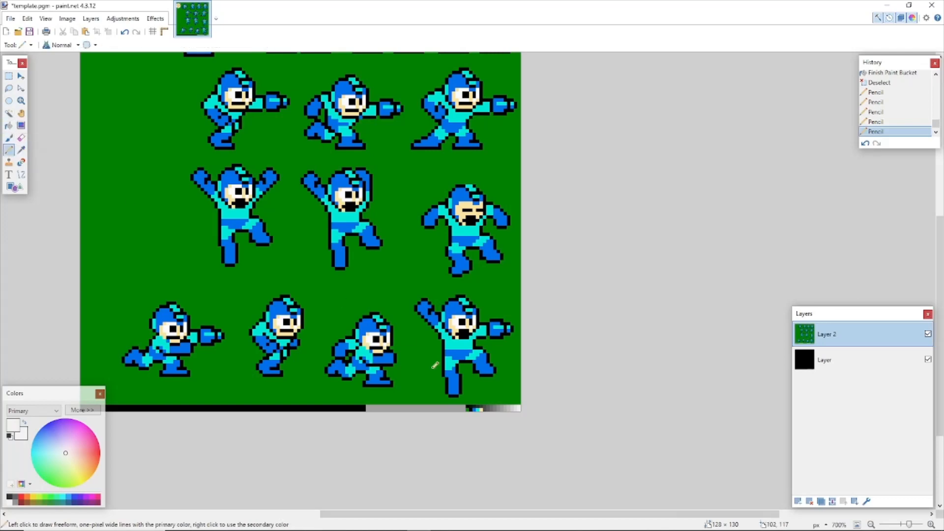
{"action": "left_click", "coordinate": [487, 407]}
{"action": "scroll", "coordinate": [487, 406], "scroll_direction": "up", "scroll_amount": 6}
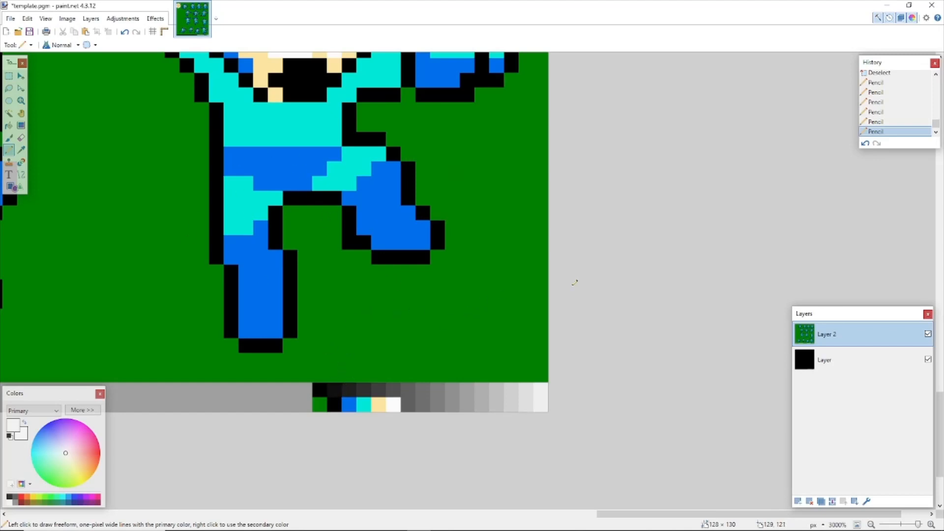
Step: Switch to the sprite tutorial folder, select c_fuma.col, and arrange the TiledGGD window beside the folder
{"action": "mouse_move", "coordinate": [943, 59]}
{"action": "left_mouse_down"}
{"action": "mouse_move", "coordinate": [721, 59]}
{"action": "mouse_move", "coordinate": [565, 105]}
{"action": "left_mouse_up"}
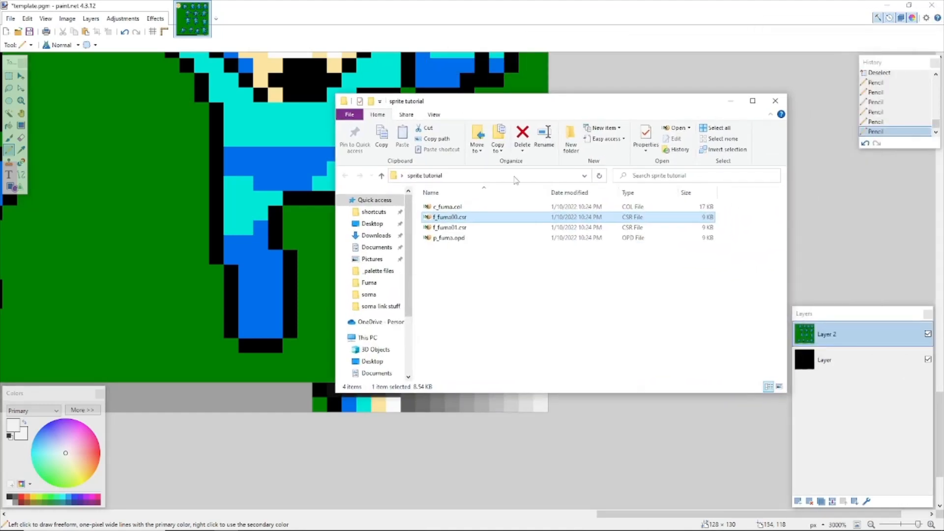
{"action": "left_click", "coordinate": [457, 209]}
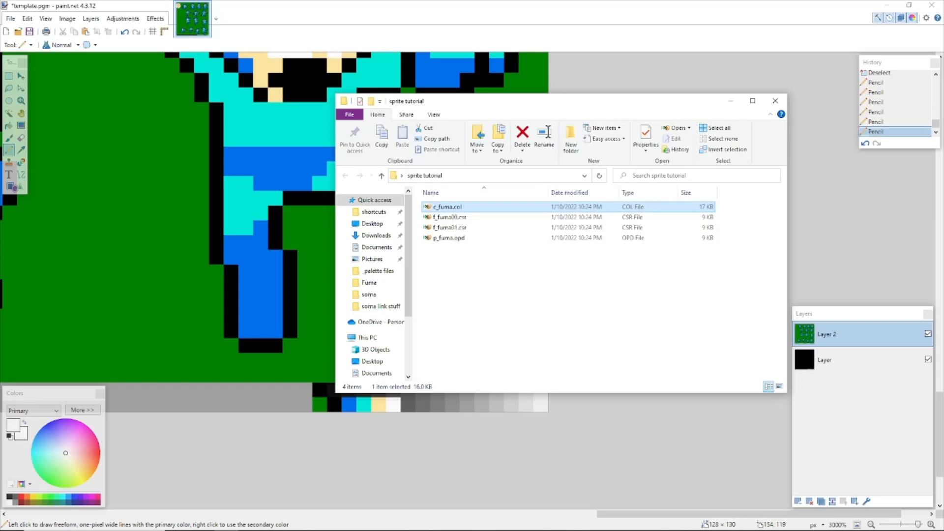
{"action": "left_click", "coordinate": [396, 530]}
{"action": "left_click_drag", "start_coordinate": [748, 146], "coordinate": [105, 76]}
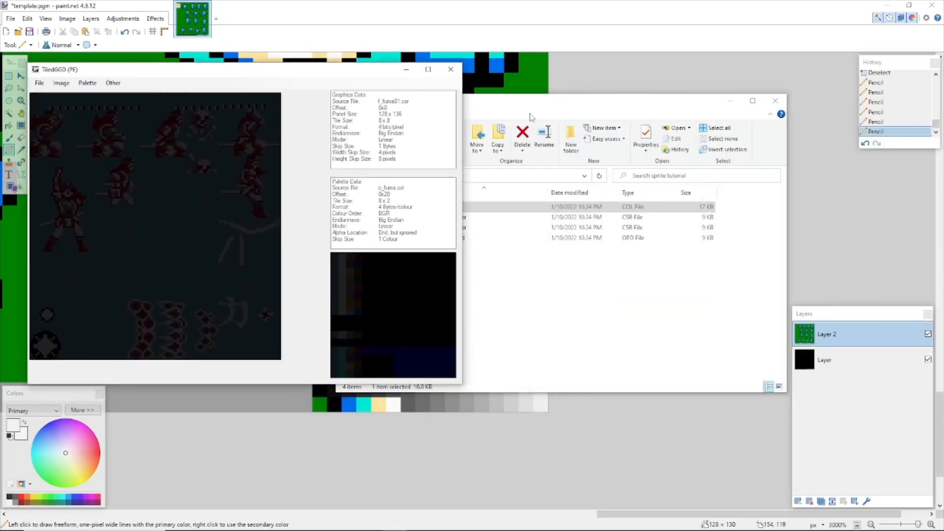
{"action": "left_click_drag", "start_coordinate": [549, 105], "coordinate": [631, 65]}
{"action": "left_click_drag", "start_coordinate": [298, 70], "coordinate": [281, 48]}
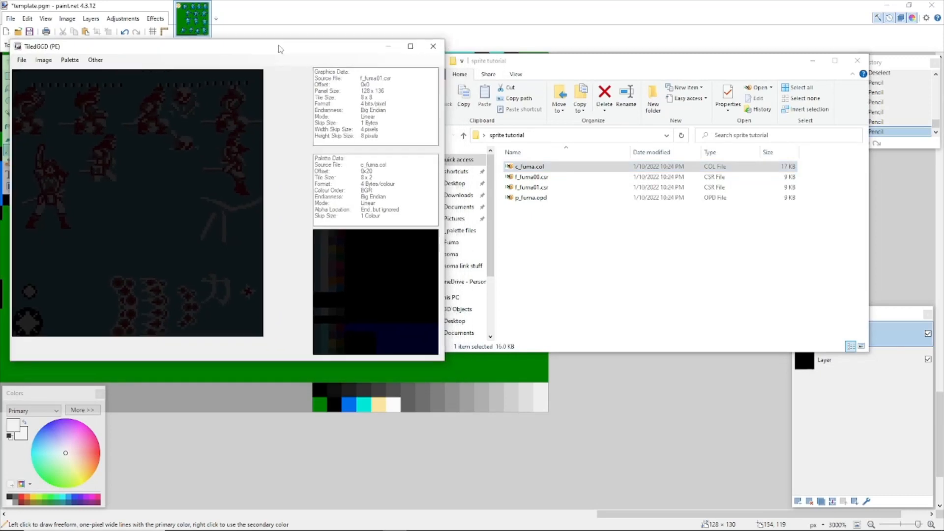
{"action": "left_click_drag", "start_coordinate": [576, 58], "coordinate": [595, 53]}
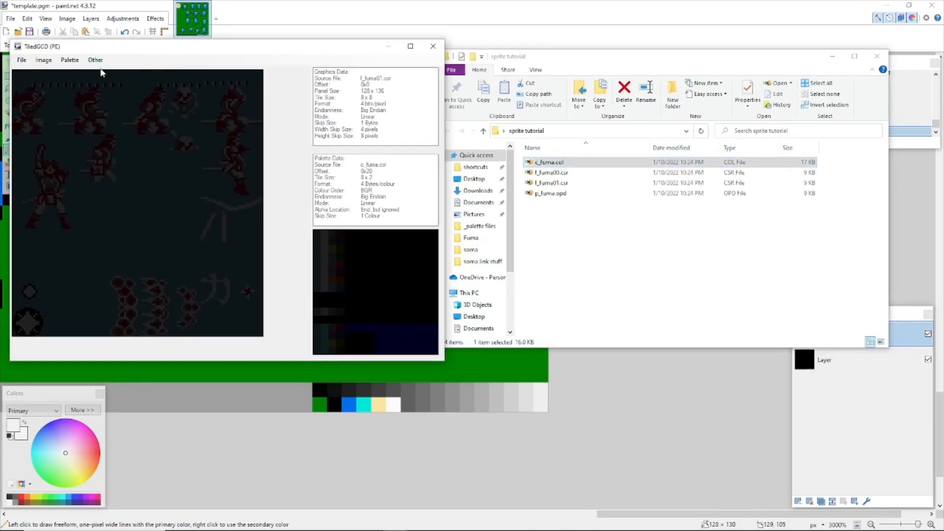
Step: View the TiledGGD version information, highlight the source code address, and close the information
{"action": "left_click", "coordinate": [95, 60]}
{"action": "left_click", "coordinate": [114, 78]}
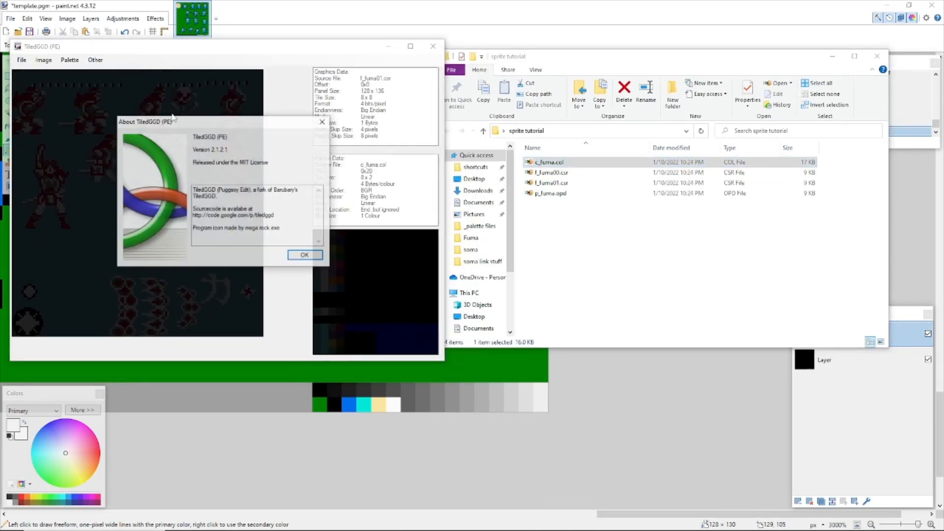
{"action": "left_click_drag", "start_coordinate": [279, 216], "coordinate": [193, 217]}
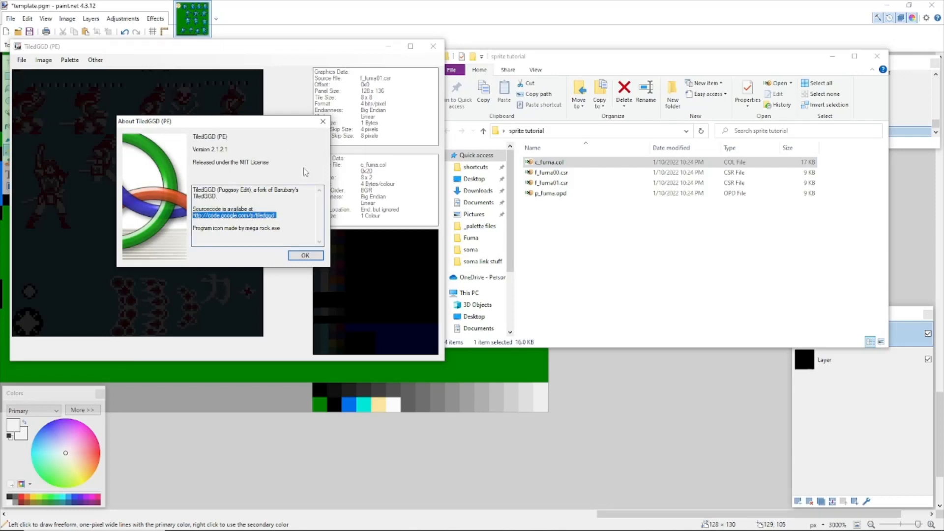
{"action": "left_click", "coordinate": [305, 255]}
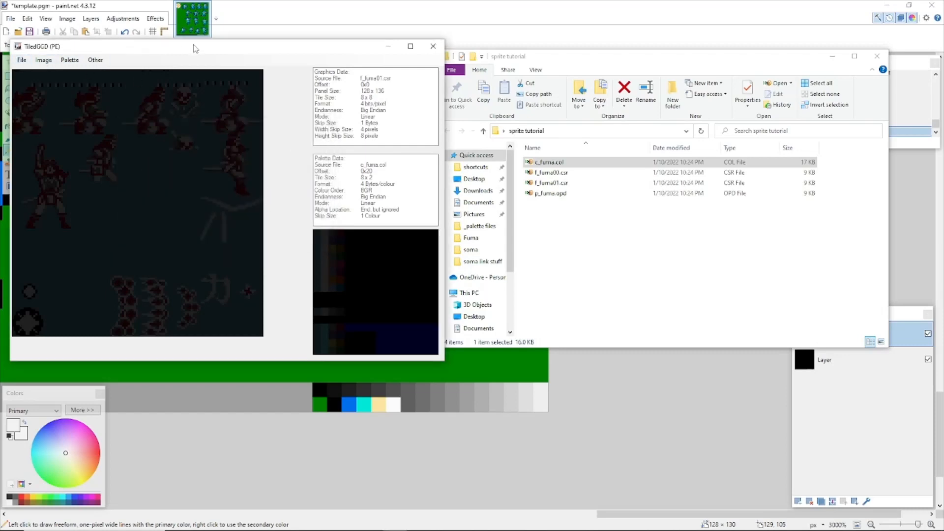
Step: Review the palette commands in TiledGGD and move its window out of view
{"action": "left_click_drag", "start_coordinate": [195, 47], "coordinate": [448, 53]}
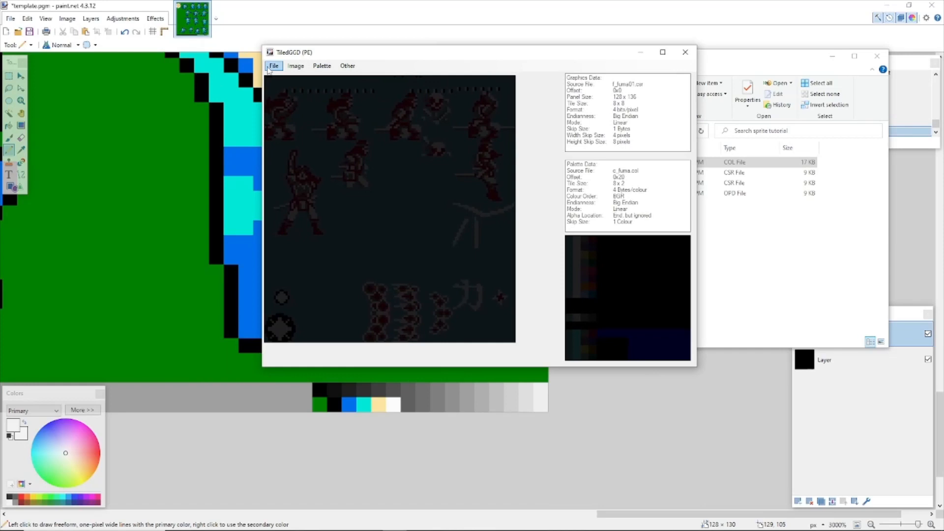
{"action": "left_click", "coordinate": [326, 68]}
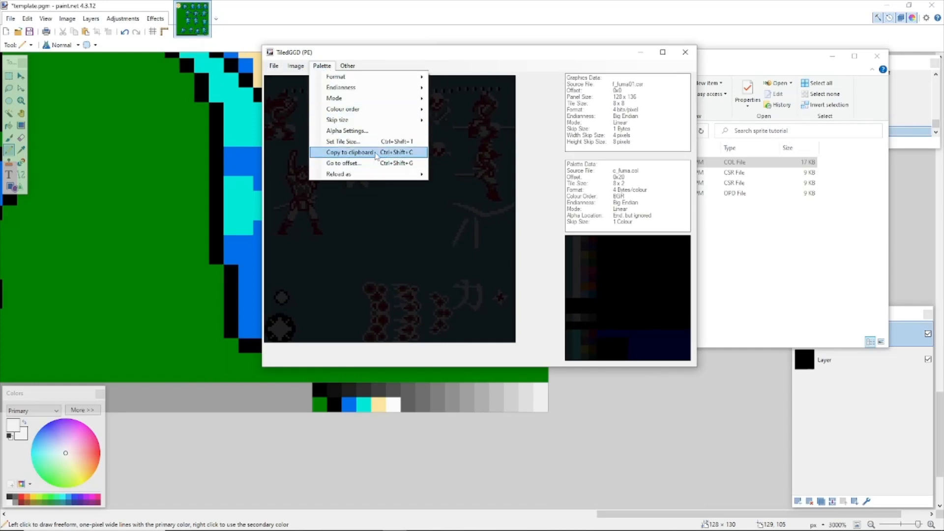
{"action": "left_click_drag", "start_coordinate": [493, 59], "coordinate": [943, 99]}
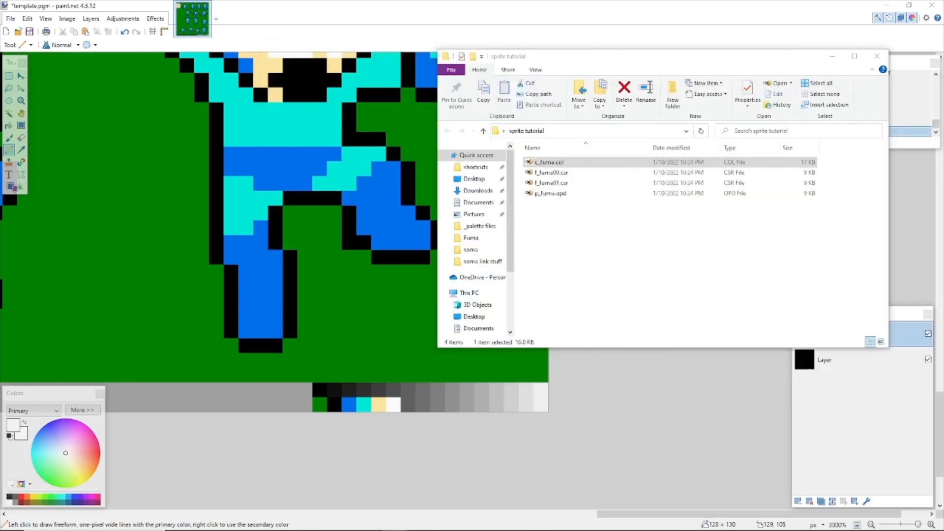
Step: Place the HxD hex editor beside the sprite tutorial folder and open c_fuma.col in it
{"action": "left_click", "coordinate": [550, 165]}
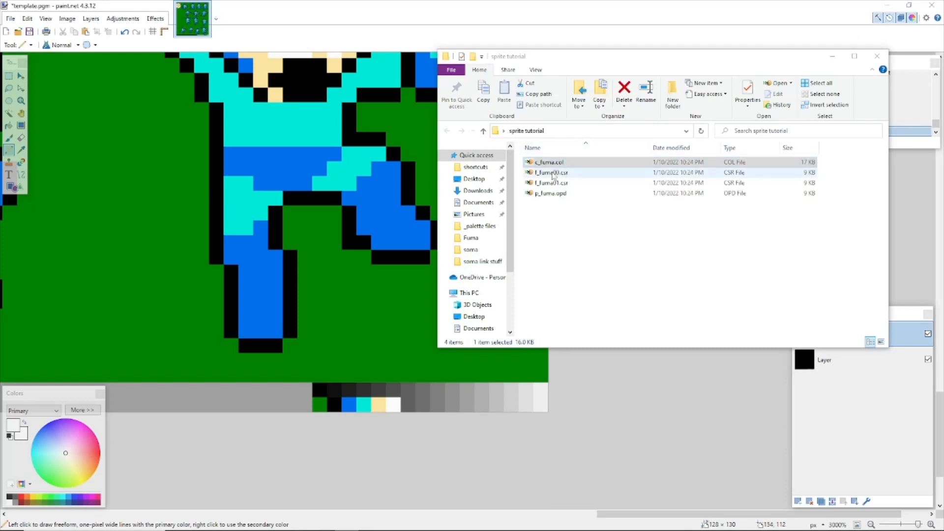
{"action": "left_click_drag", "start_coordinate": [943, 39], "coordinate": [111, 56]}
{"action": "left_click_drag", "start_coordinate": [649, 56], "coordinate": [704, 40]}
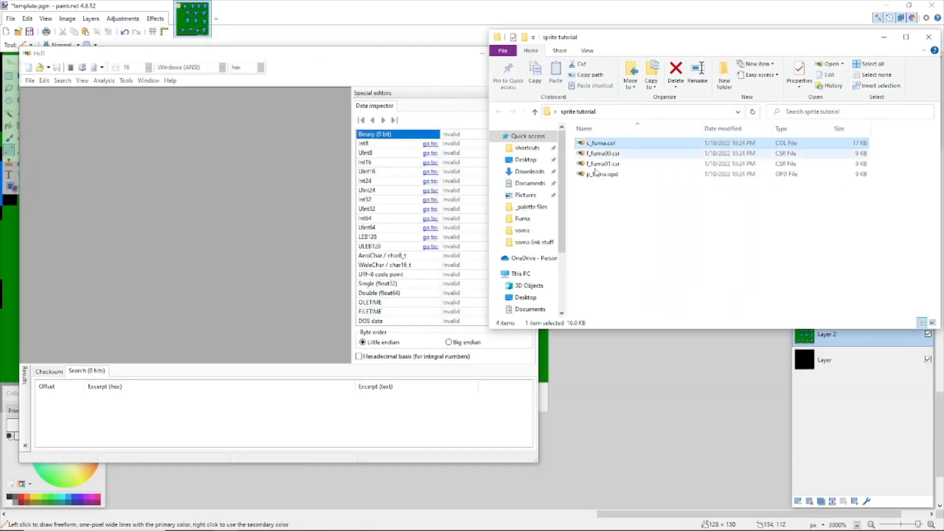
{"action": "left_click_drag", "start_coordinate": [131, 138], "coordinate": [99, 141]}
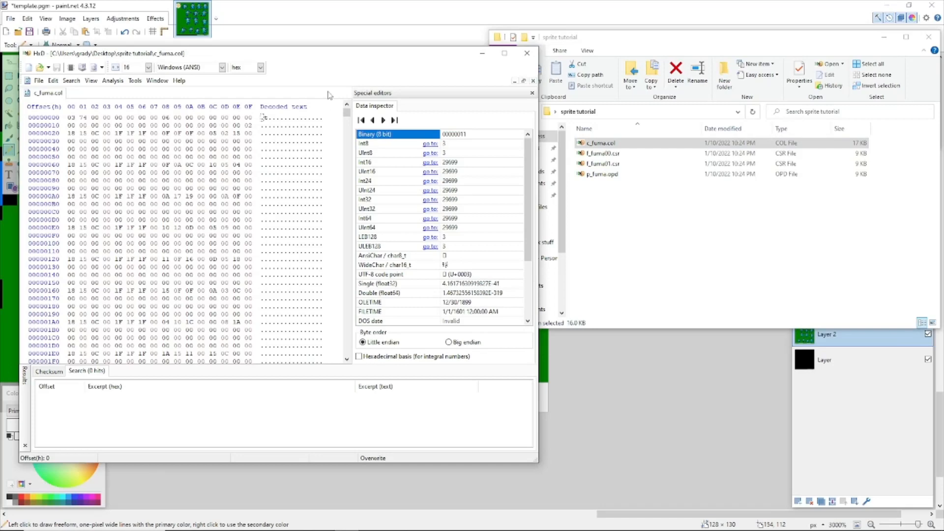
Step: Select the four bytes 18 15 0C 00 at offset 20 in c_fuma.col and move HxD clear of the image's color strip
{"action": "left_click_drag", "start_coordinate": [325, 53], "coordinate": [343, 48]}
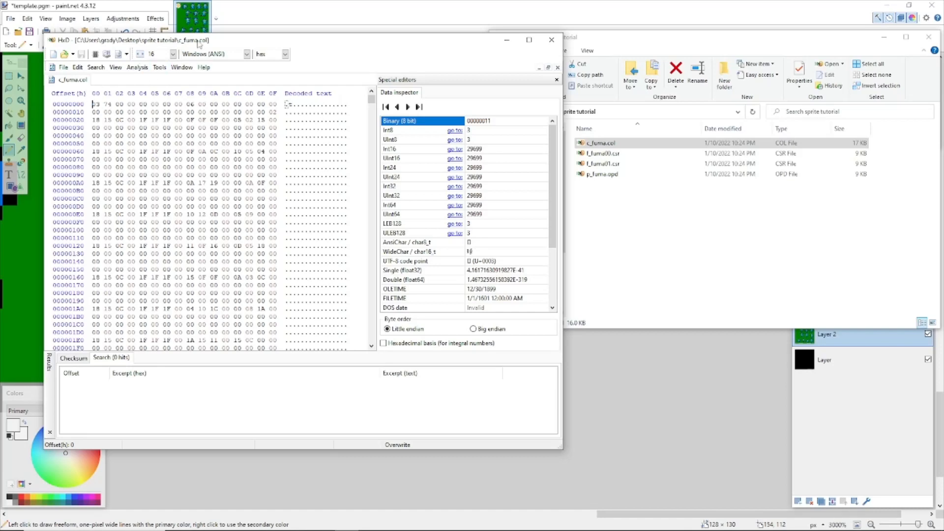
{"action": "left_click", "coordinate": [94, 120]}
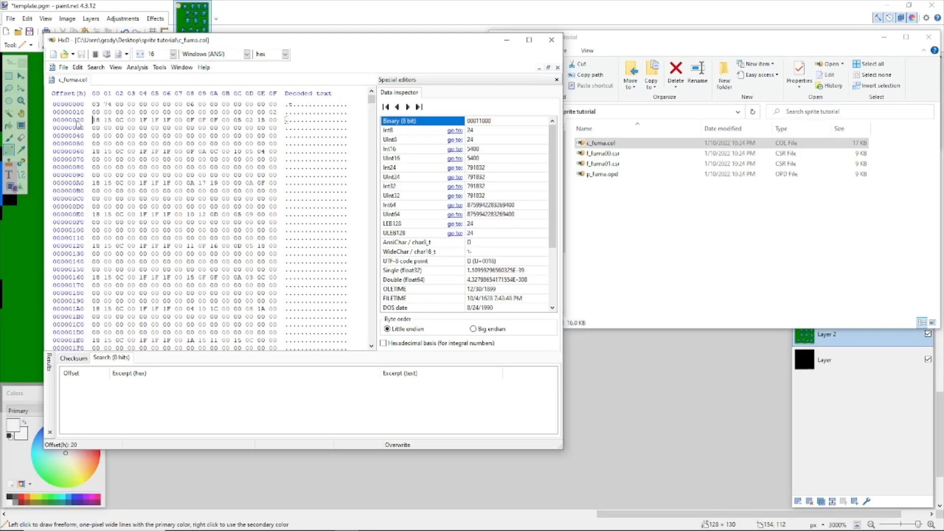
{"action": "left_click_drag", "start_coordinate": [93, 120], "coordinate": [133, 120]}
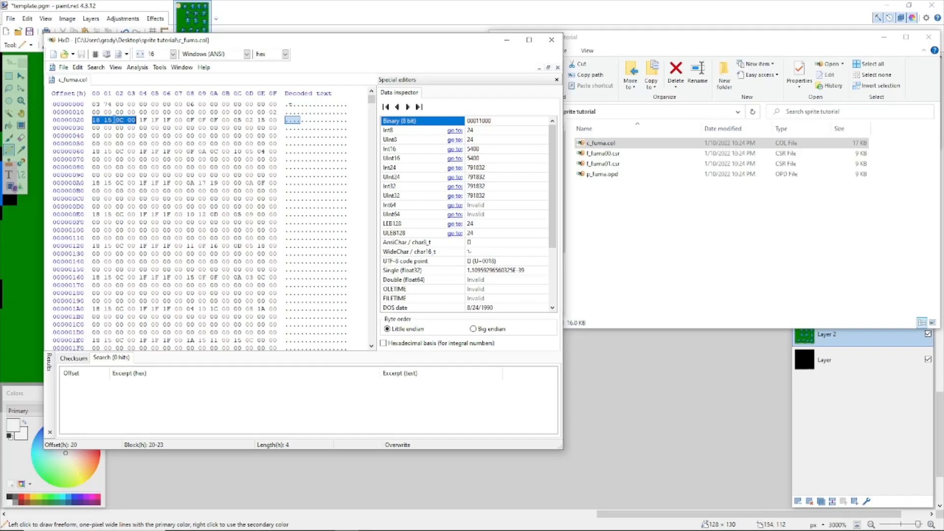
{"action": "mouse_move", "coordinate": [320, 41]}
{"action": "left_mouse_down"}
{"action": "mouse_move", "coordinate": [451, 71]}
{"action": "mouse_move", "coordinate": [673, 21]}
{"action": "mouse_move", "coordinate": [691, 4]}
{"action": "mouse_move", "coordinate": [839, 138]}
{"action": "mouse_move", "coordinate": [891, 164]}
{"action": "mouse_move", "coordinate": [876, 69]}
{"action": "left_mouse_up"}
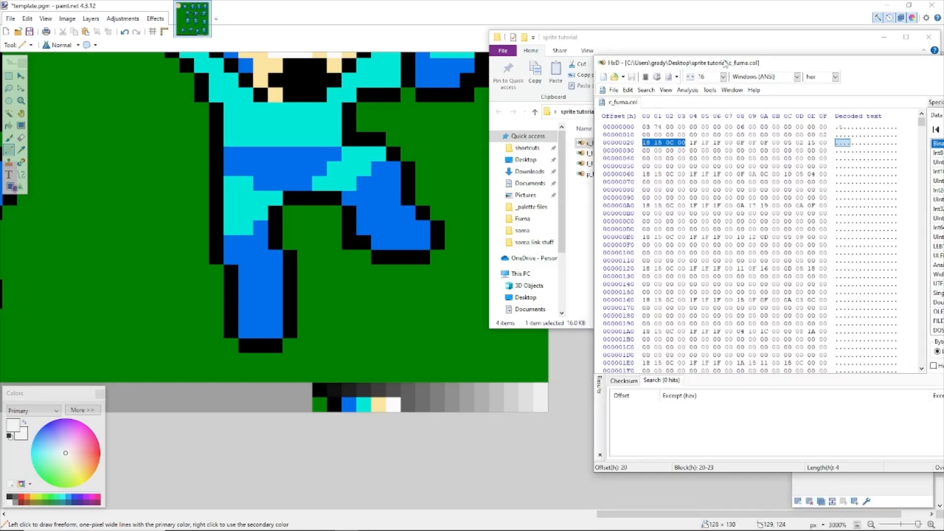
Step: Move HxD to open space over the image and set the byte at offset 1F in c_fuma.col to 00
{"action": "left_click_drag", "start_coordinate": [726, 64], "coordinate": [291, 59]}
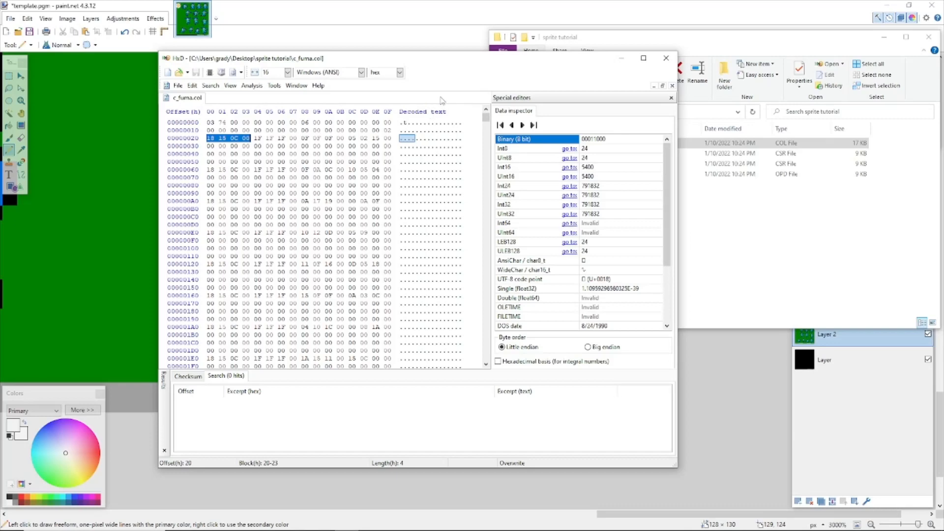
{"action": "left_click_drag", "start_coordinate": [459, 65], "coordinate": [410, 40]}
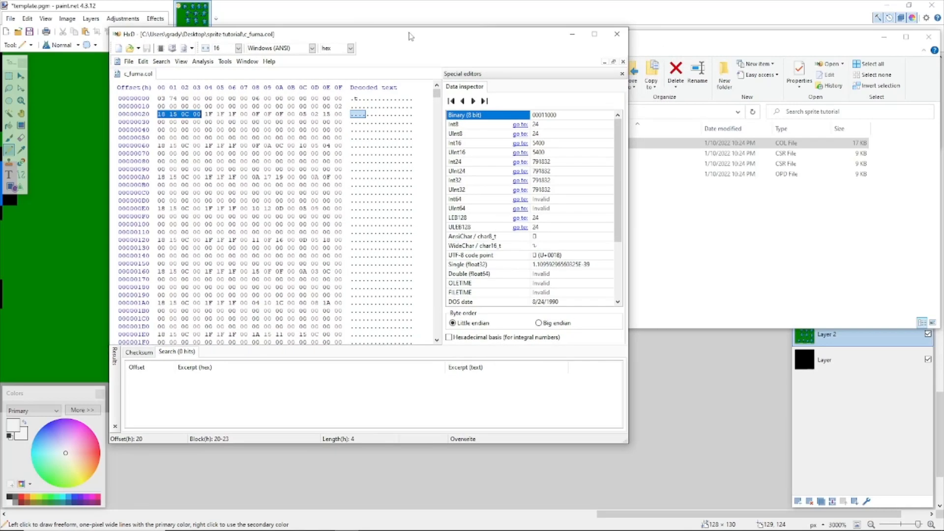
{"action": "left_click", "coordinate": [336, 106]}
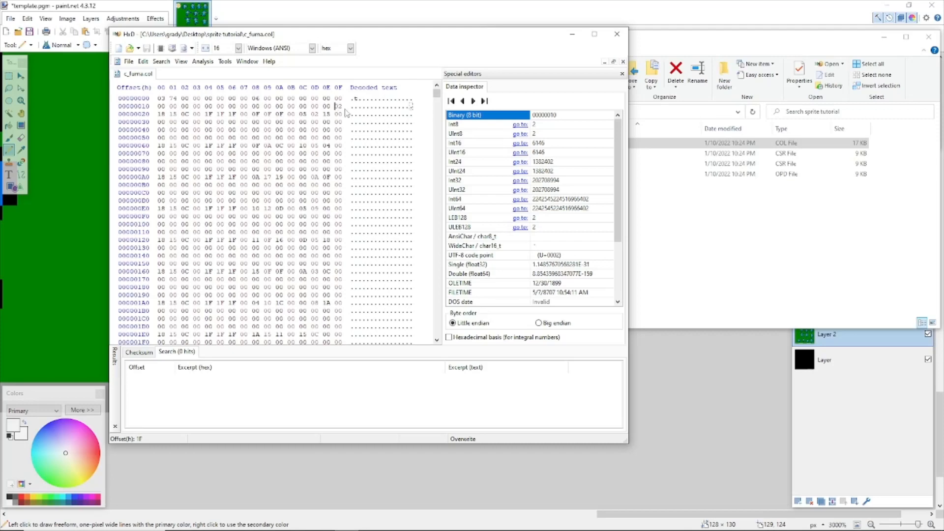
{"action": "type", "text": "00"}
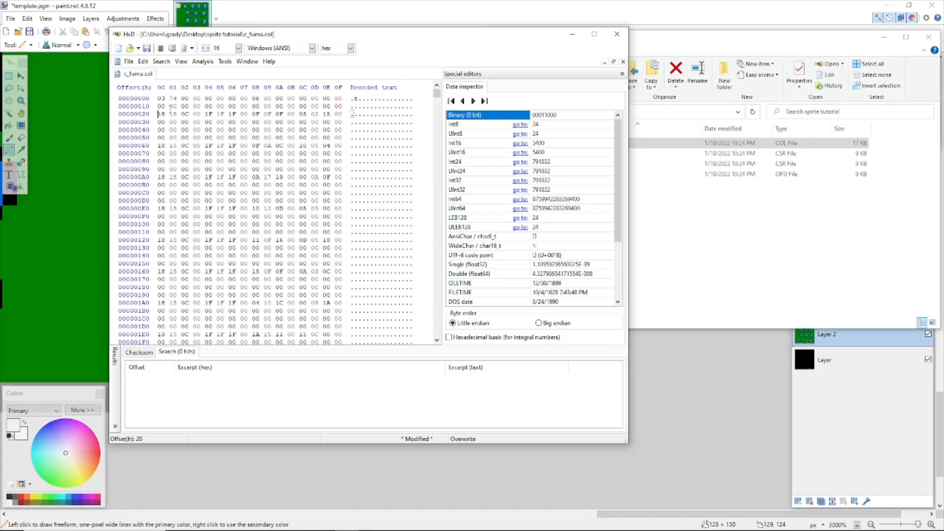
Step: Switch to paint.net, expand the color details, and sample the green swatch of the color strip with the Color Picker
{"action": "mouse_move", "coordinate": [313, 35]}
{"action": "left_mouse_down"}
{"action": "mouse_move", "coordinate": [531, 27]}
{"action": "mouse_move", "coordinate": [495, 26]}
{"action": "mouse_move", "coordinate": [505, 42]}
{"action": "mouse_move", "coordinate": [389, 25]}
{"action": "mouse_move", "coordinate": [482, 36]}
{"action": "left_mouse_up"}
{"action": "left_click", "coordinate": [82, 409]}
{"action": "left_click", "coordinate": [82, 410]}
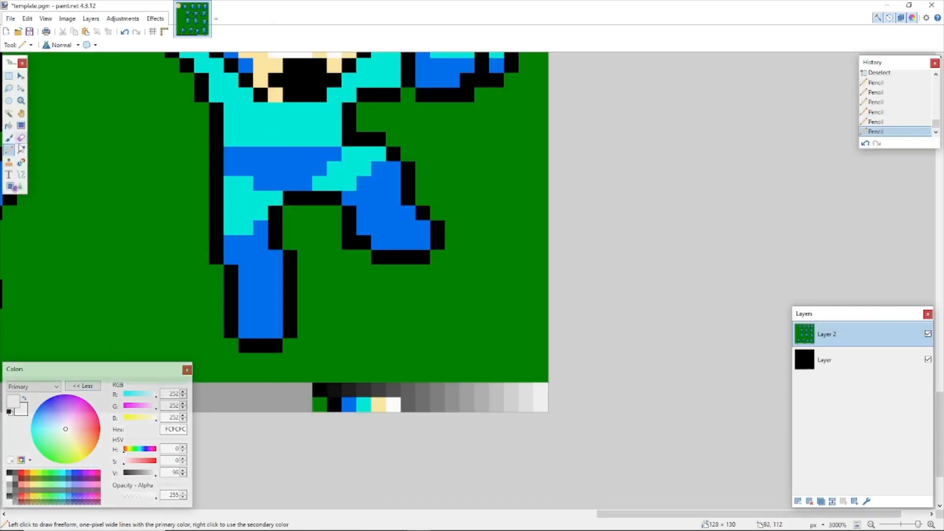
{"action": "left_click", "coordinate": [20, 150]}
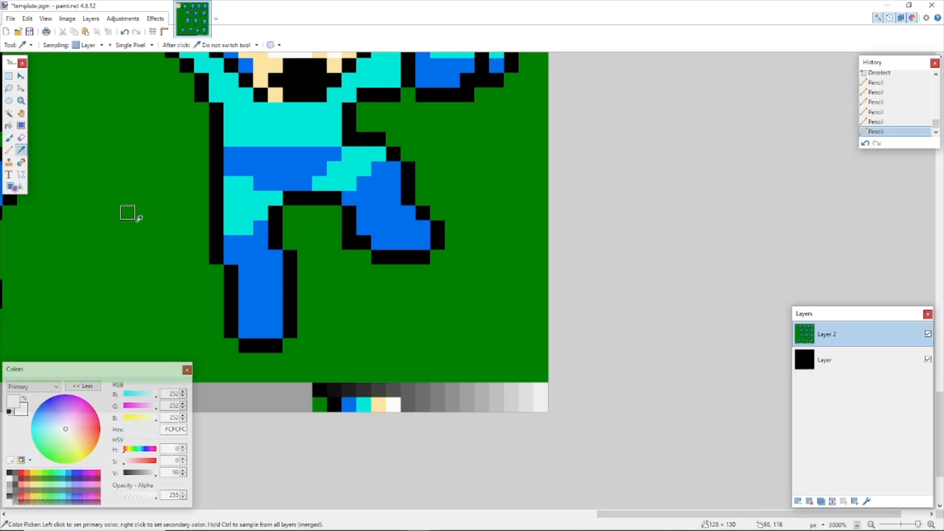
{"action": "left_click", "coordinate": [324, 401]}
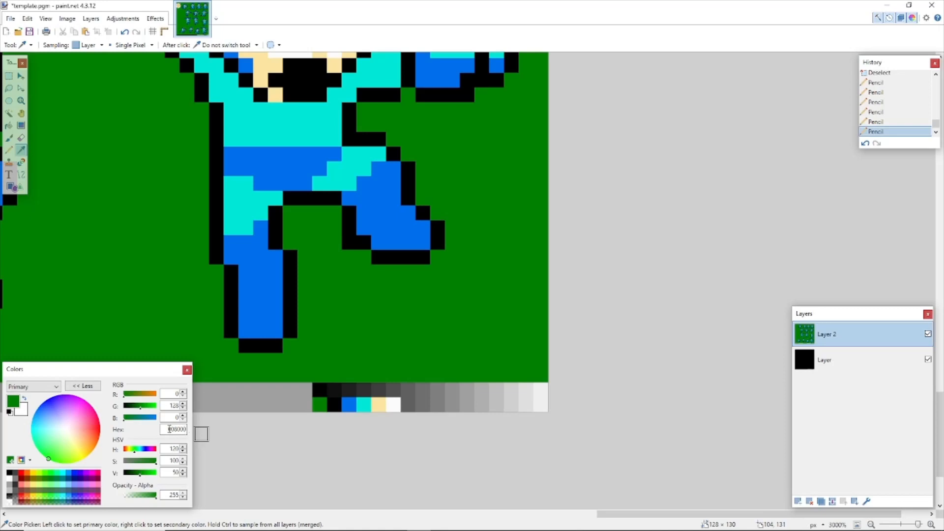
Step: Switch back to HxD, move it clear of the color values, and enter 00 80 00 at offset 20 for the green
{"action": "mouse_move", "coordinate": [322, 527]}
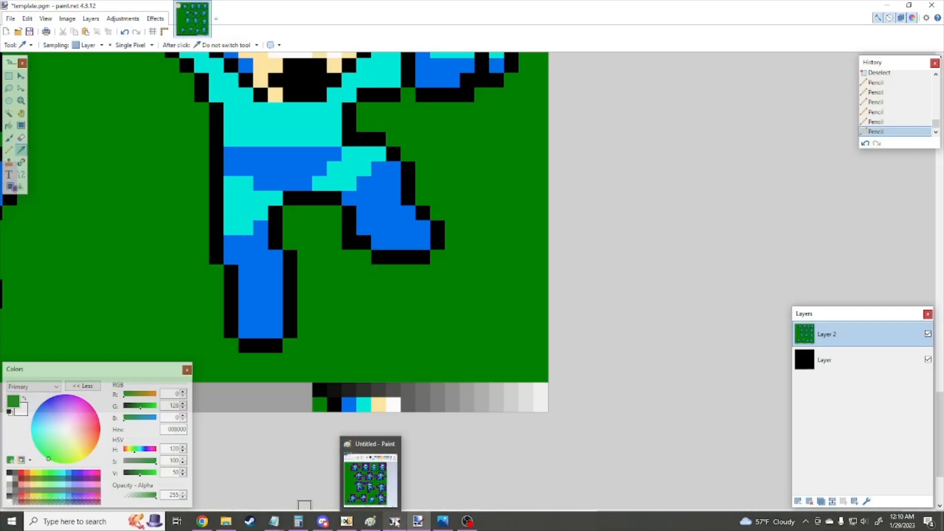
{"action": "mouse_move", "coordinate": [399, 524]}
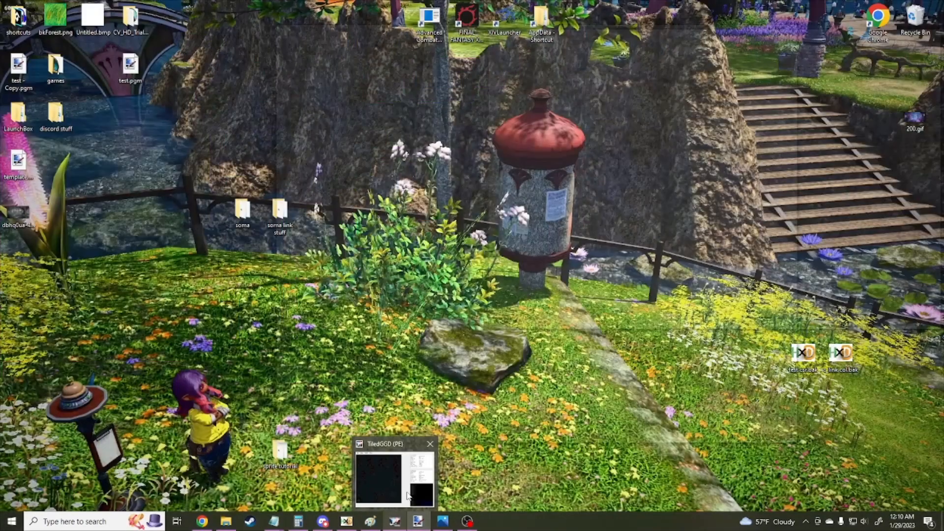
{"action": "mouse_move", "coordinate": [407, 492]}
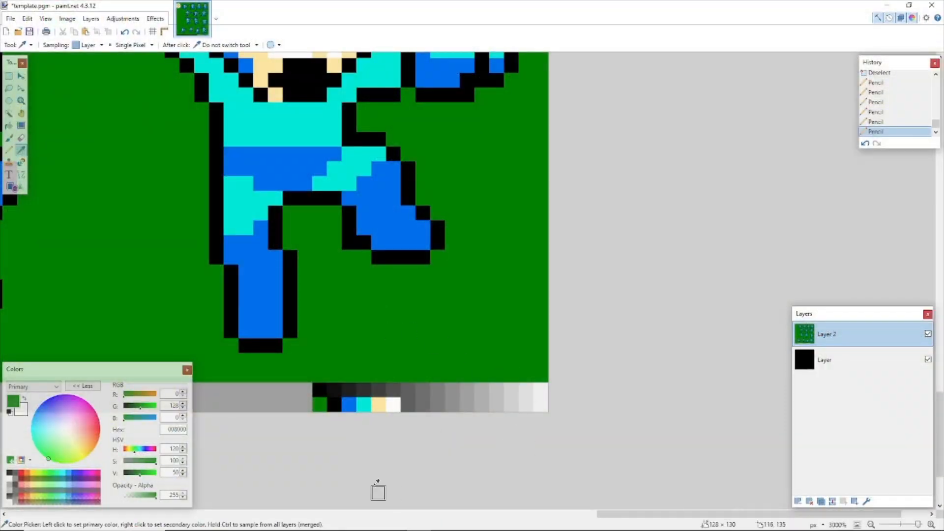
{"action": "left_click", "coordinate": [347, 521]}
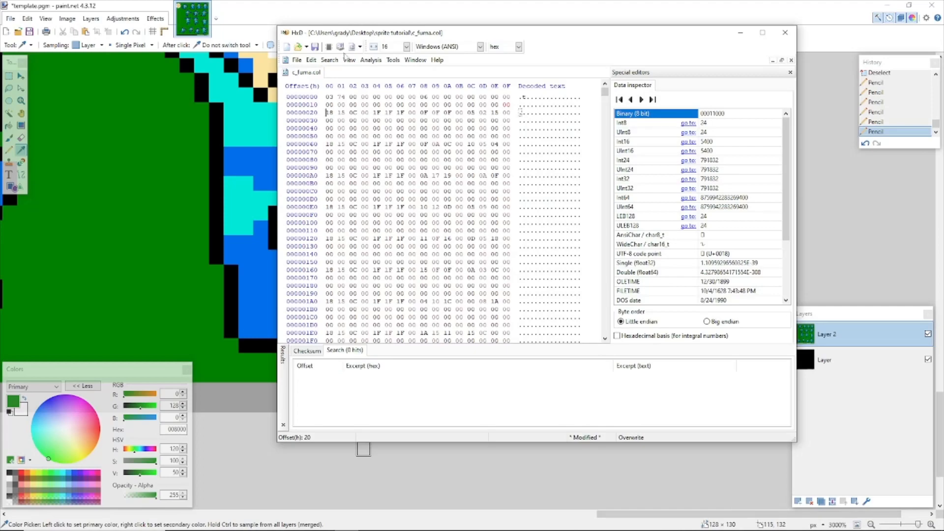
{"action": "left_click_drag", "start_coordinate": [381, 27], "coordinate": [469, 22]}
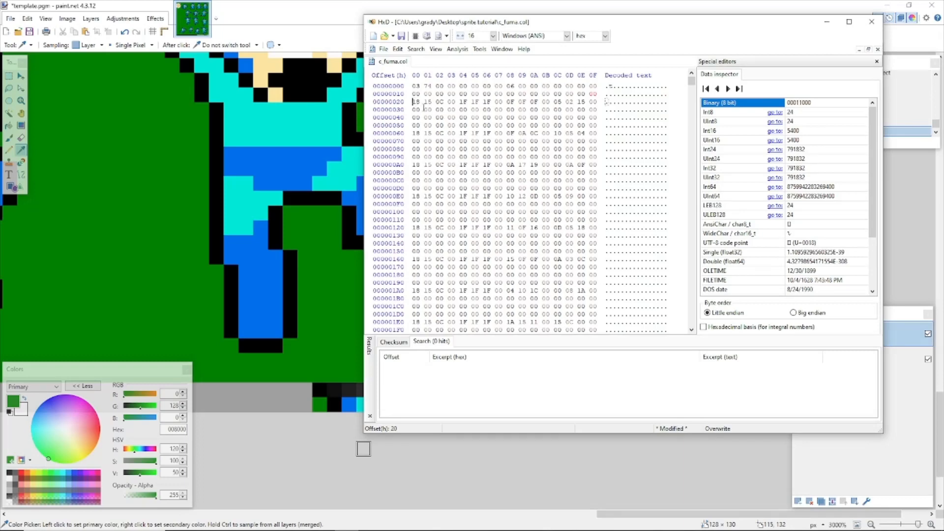
{"action": "type", "text": "00 "}
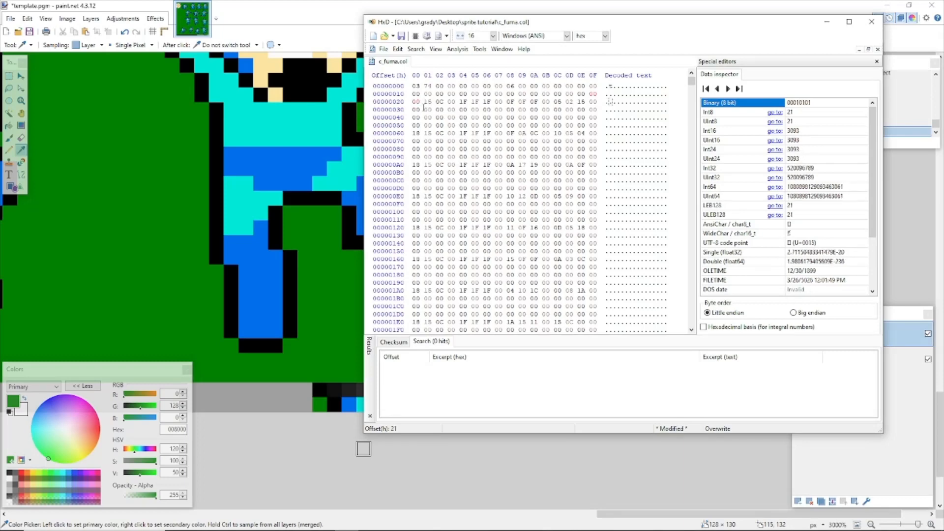
{"action": "type", "text": "80 00"}
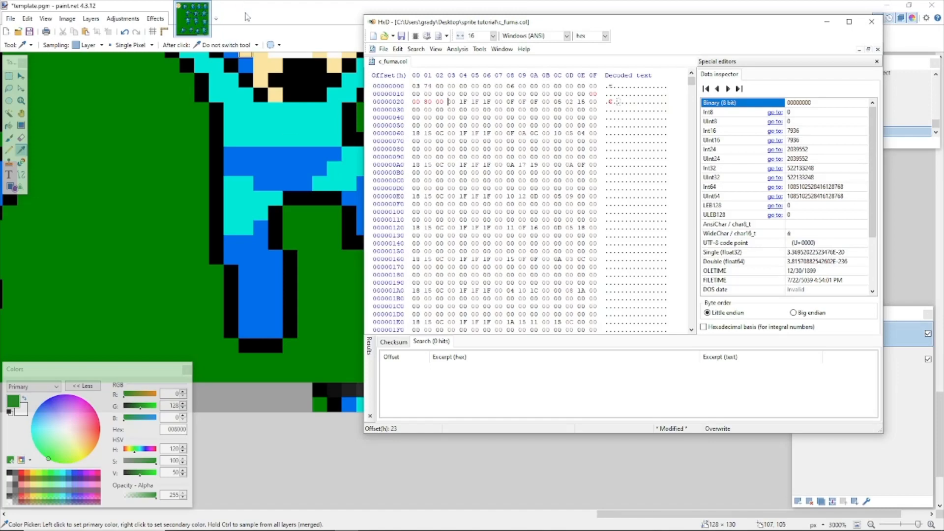
Step: Uncover the color strip, sample its black swatch in paint.net, and enter 00 00 00 at offset 24 in HxD
{"action": "left_click_drag", "start_coordinate": [559, 24], "coordinate": [706, 31]}
{"action": "left_click", "coordinate": [362, 17]}
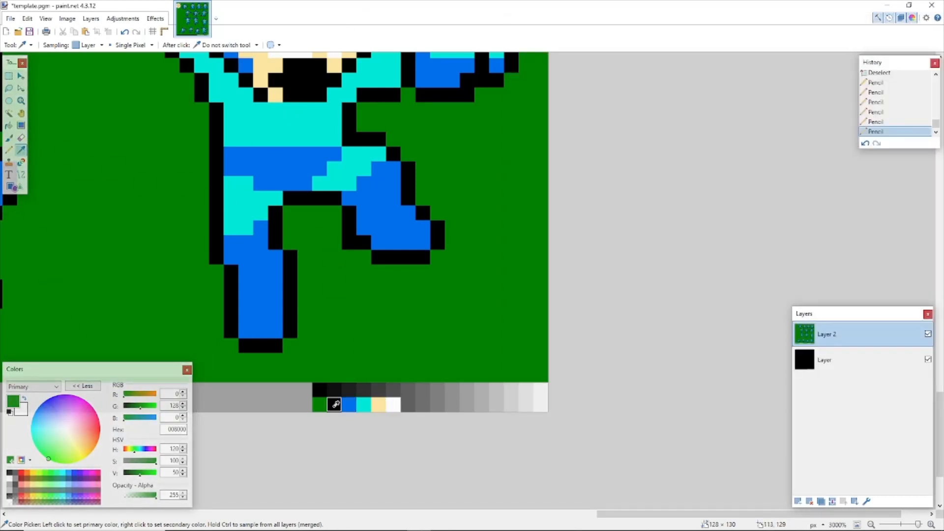
{"action": "left_click", "coordinate": [335, 405]}
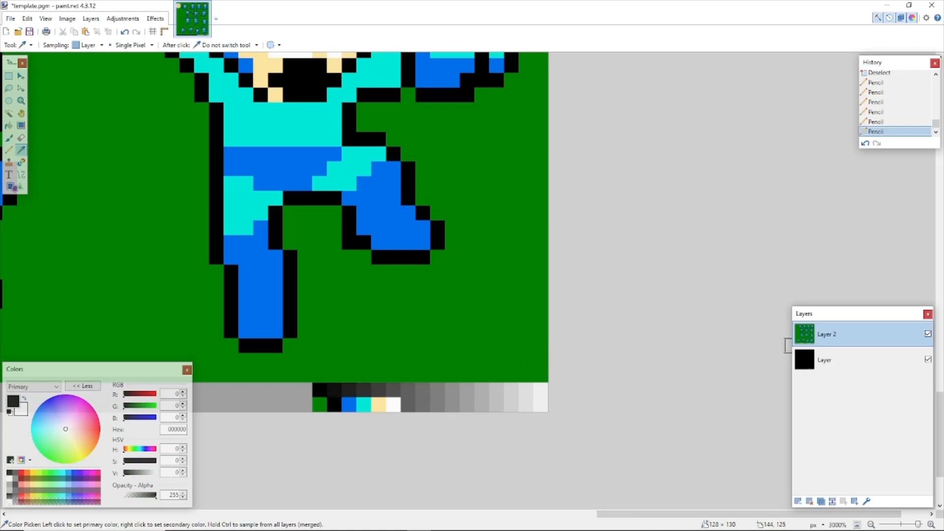
{"action": "key", "text": "alt+Tab"}
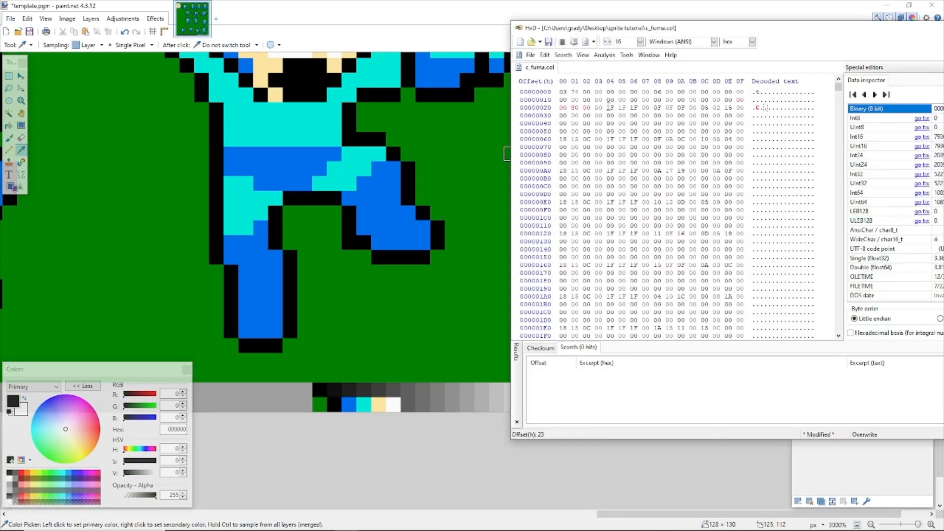
{"action": "type", "text": "000000"}
Step: Sample the blue swatch in paint.net and enter its reversed hex value EC 70 00 at offset 28 in HxD
{"action": "left_click", "coordinate": [385, 17]}
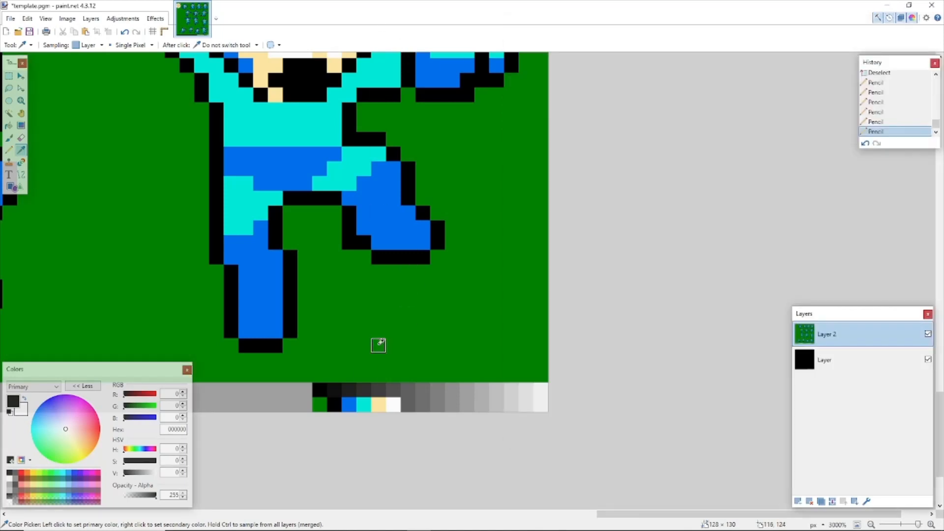
{"action": "left_click", "coordinate": [354, 404]}
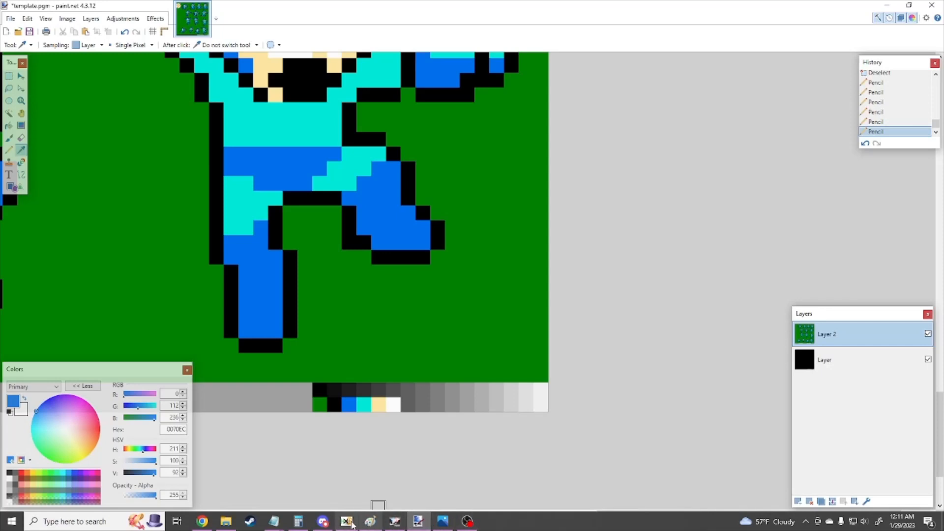
{"action": "left_click", "coordinate": [370, 521]}
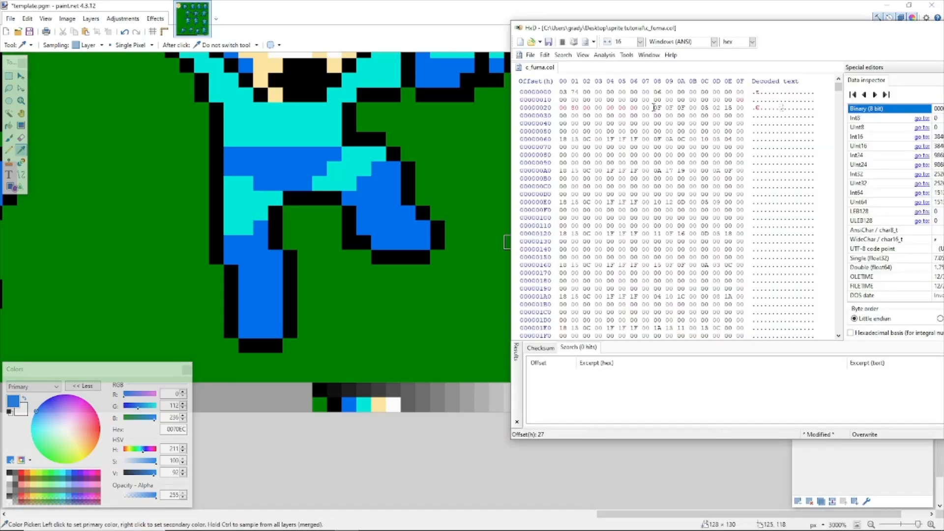
{"action": "left_click", "coordinate": [655, 107]}
{"action": "type", "text": "8c"}
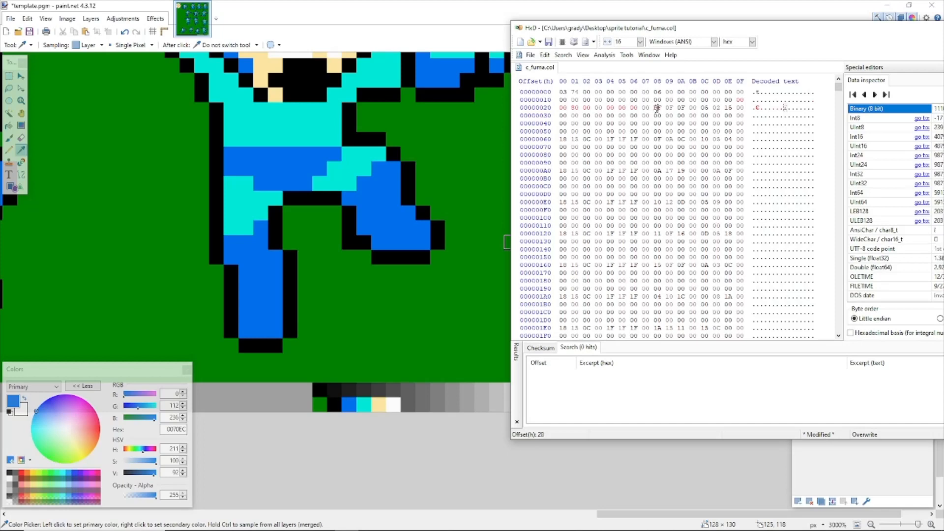
{"action": "type", "text": "70"}
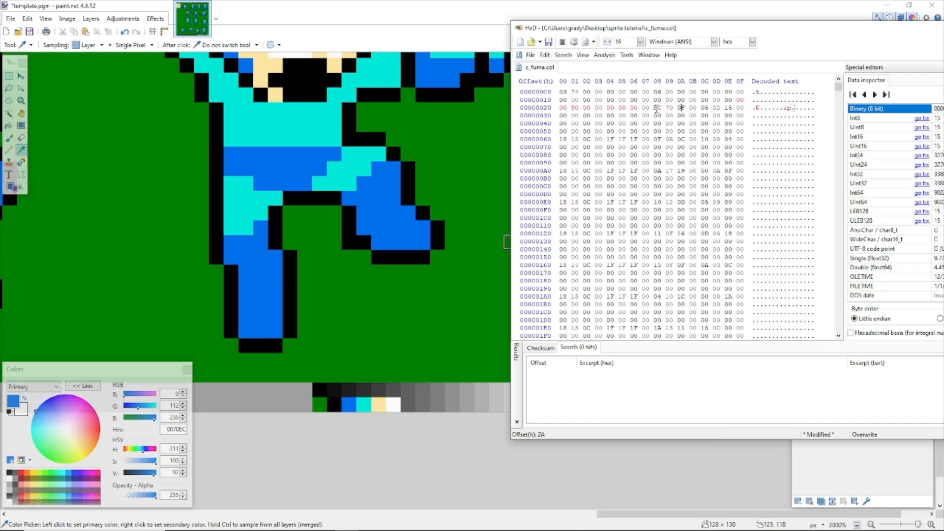
{"action": "type", "text": "00"}
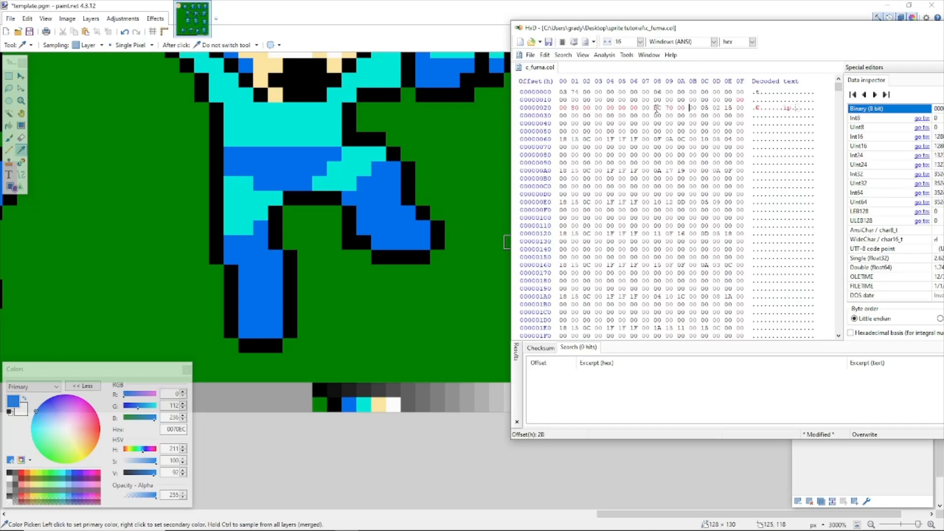
Step: Sample the cyan swatch in paint.net and enter its reversed hex value D8 E8 00 at offset 2C in HxD
{"action": "left_click", "coordinate": [365, 402]}
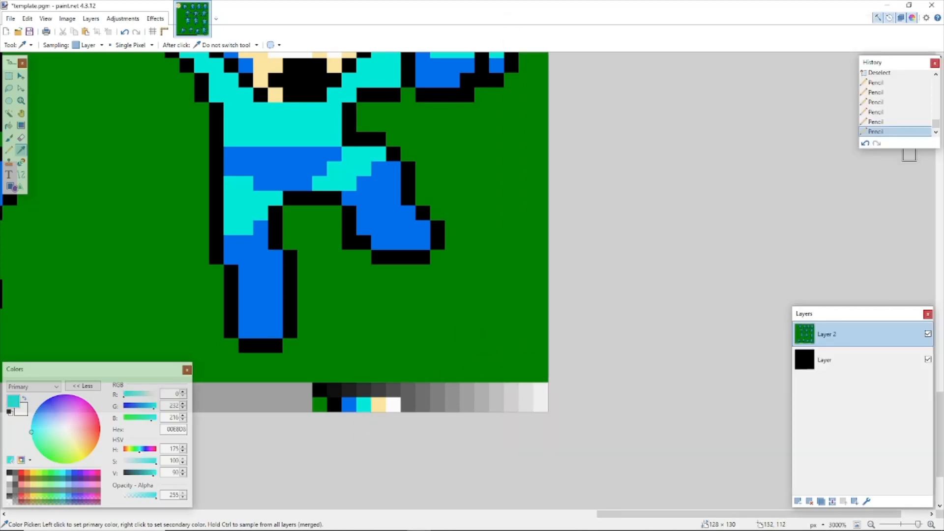
{"action": "key", "text": "alt+Tab"}
{"action": "key", "text": "Right"}
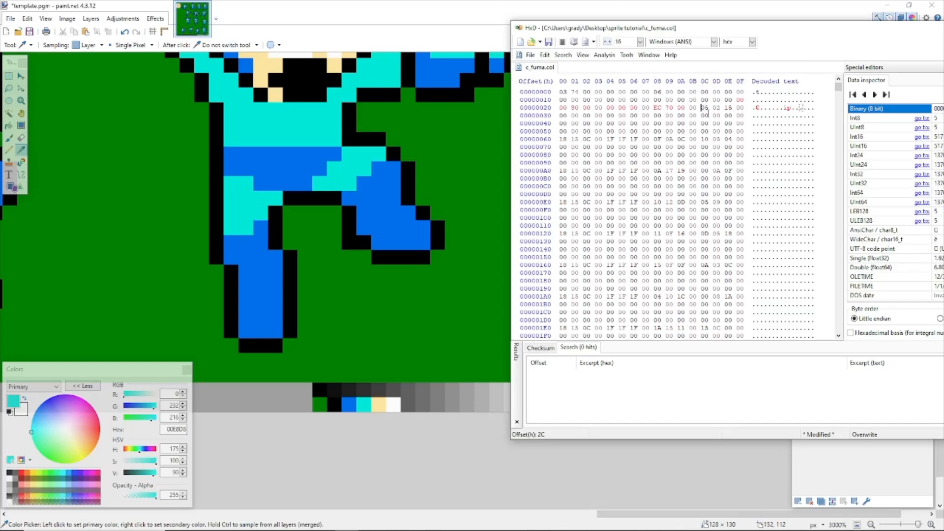
{"action": "type", "text": "D8 E"}
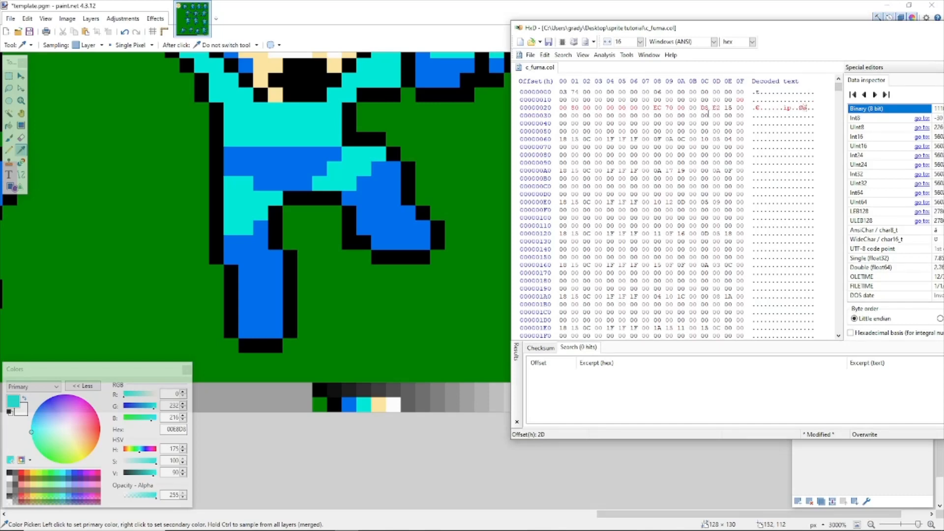
{"action": "type", "text": "8 "}
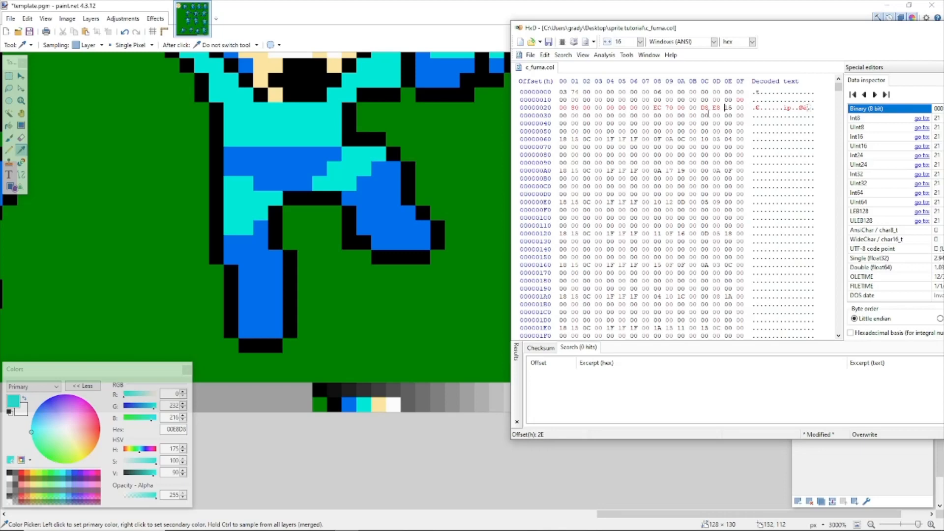
{"action": "type", "text": "00"}
Step: Sample the skin-tone swatch in paint.net and enter A0 E4 FC 00 at offset 30 in HxD
{"action": "left_click", "coordinate": [562, 116]}
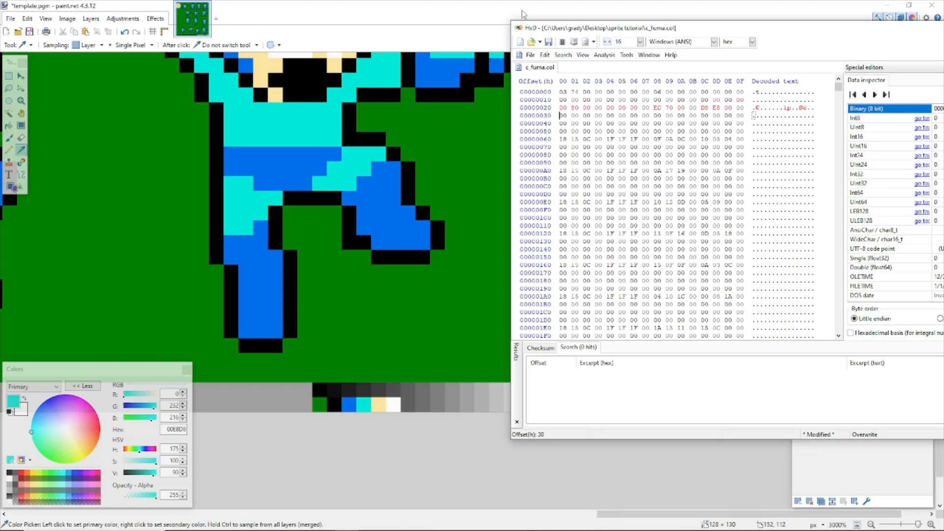
{"action": "left_click", "coordinate": [385, 401]}
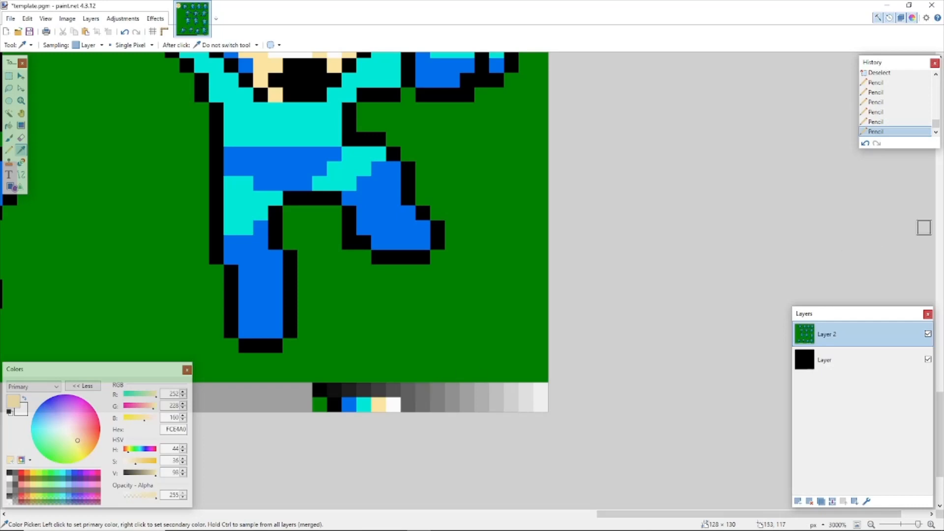
{"action": "key", "text": "alt+Tab"}
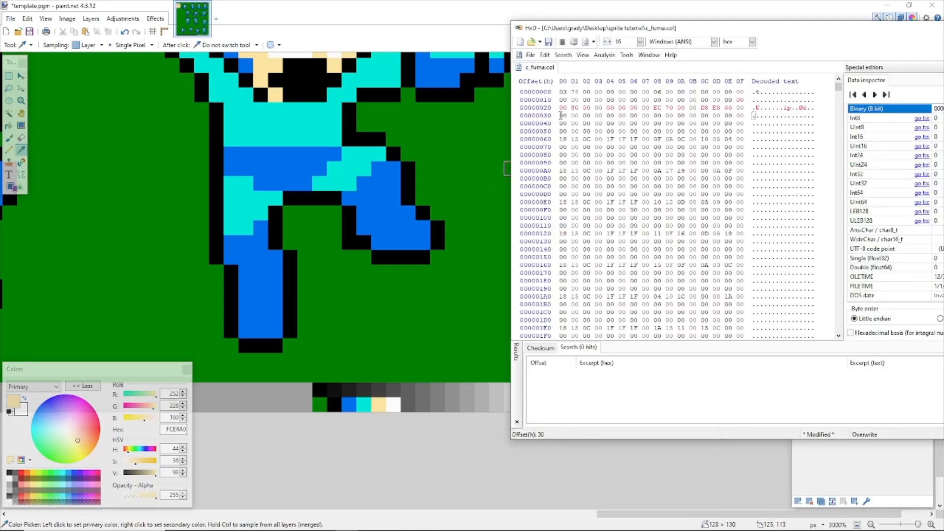
{"action": "type", "text": "a0e4fc00"}
Step: Sample the white swatch in paint.net, enter FC FC FC at offset 34 in HxD, and save c_fuma.col
{"action": "left_click", "coordinate": [394, 404]}
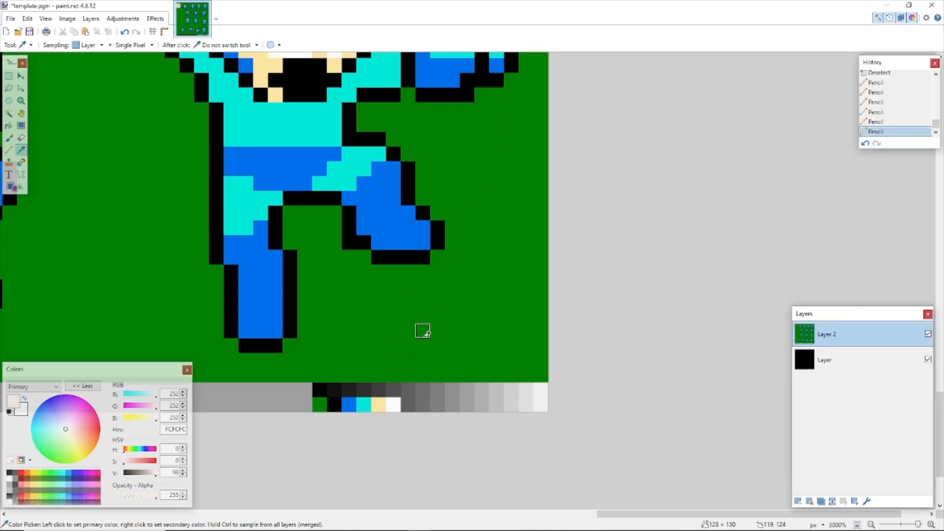
{"action": "key", "text": "alt+Tab"}
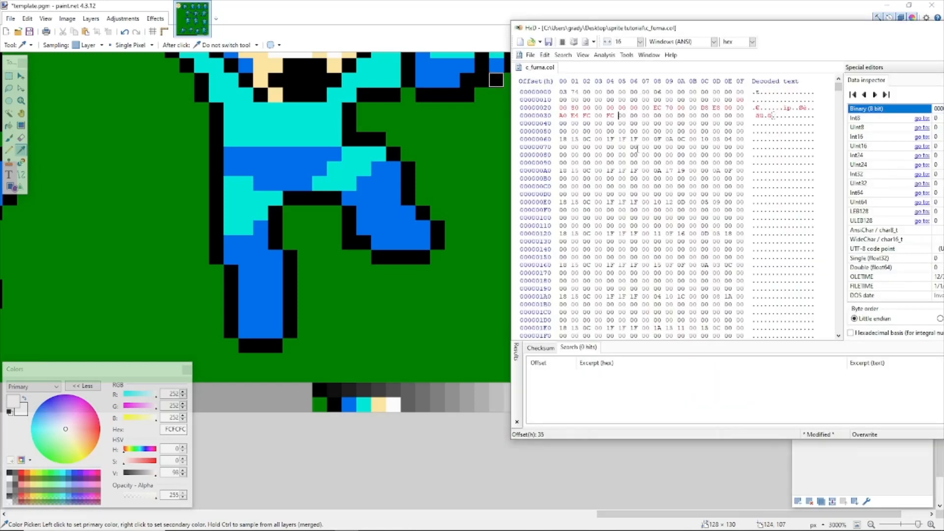
{"action": "type", "text": "FCFCFC"}
{"action": "left_click", "coordinate": [549, 42]}
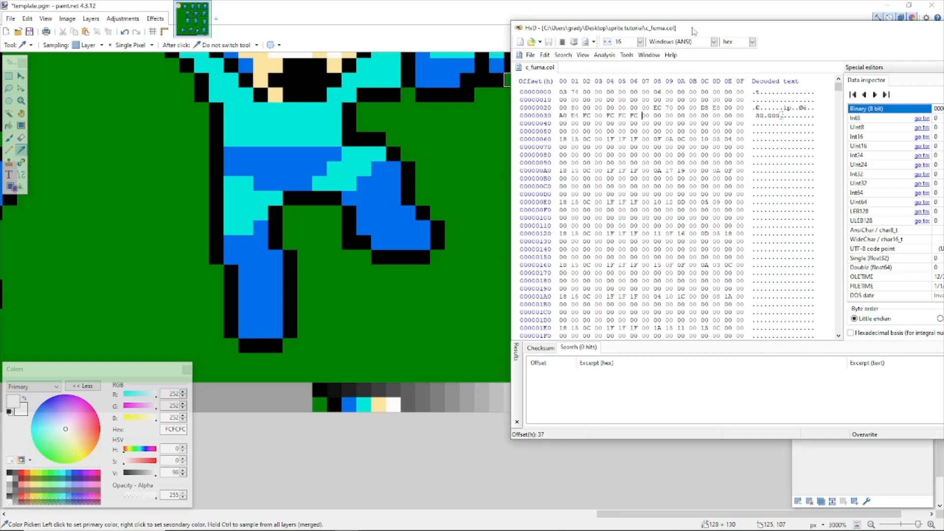
Step: In paint.net, sample gray 0F0F0F from the palette strip on the base layer and fill all black pixels on Layer 2 with it
{"action": "left_click_drag", "start_coordinate": [694, 30], "coordinate": [943, 64]}
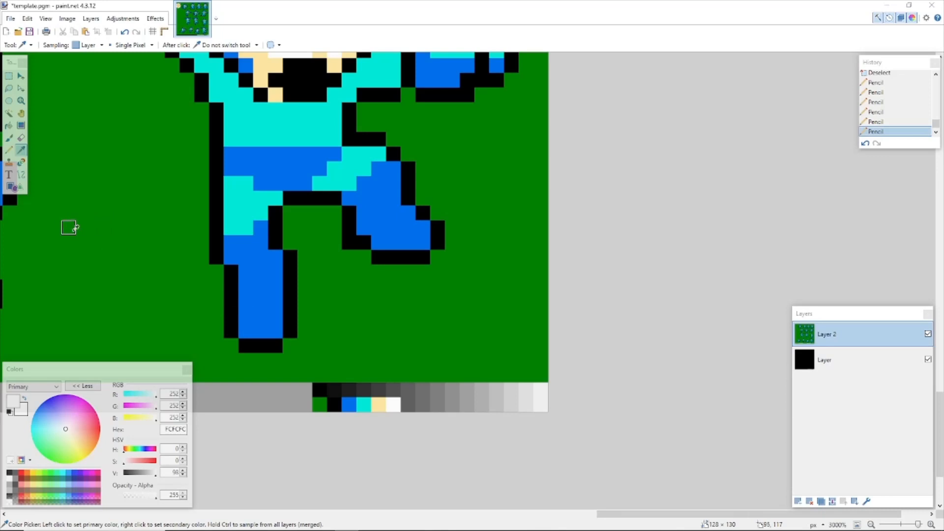
{"action": "left_click", "coordinate": [856, 363]}
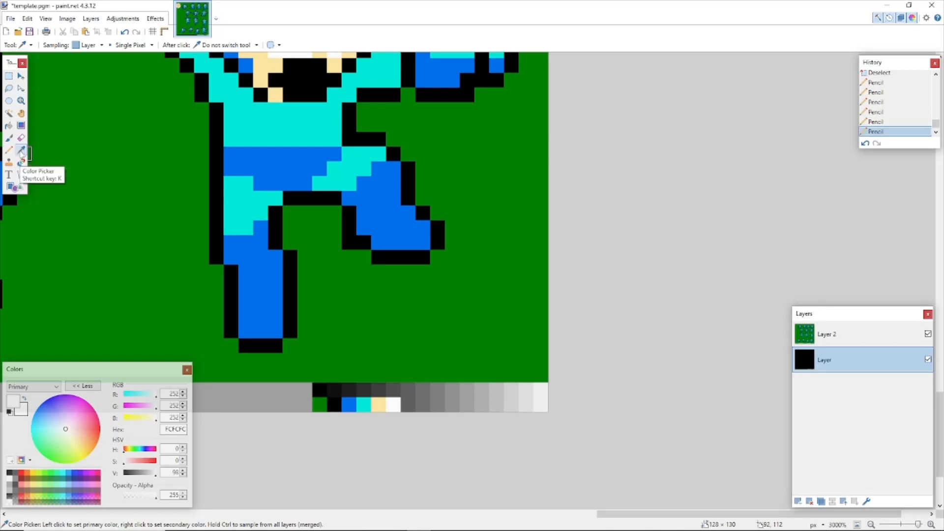
{"action": "left_click", "coordinate": [324, 384]}
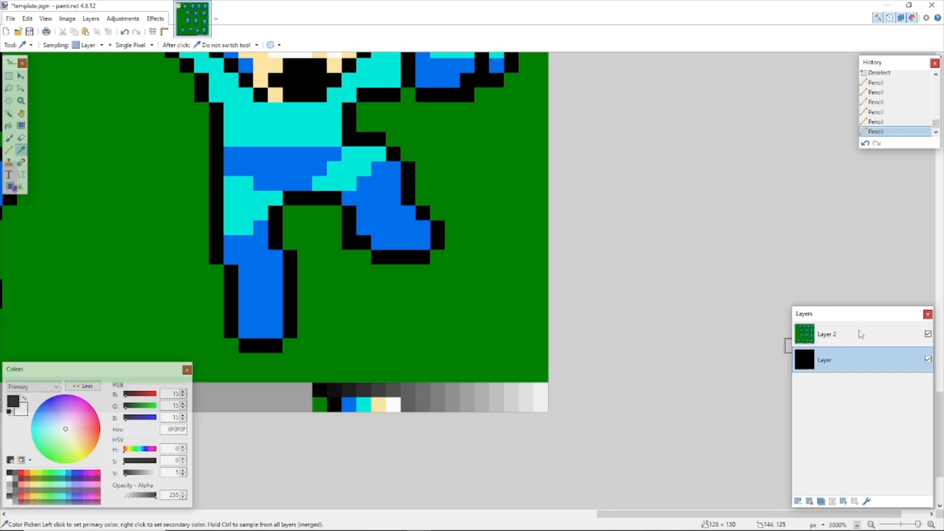
{"action": "left_click", "coordinate": [818, 336]}
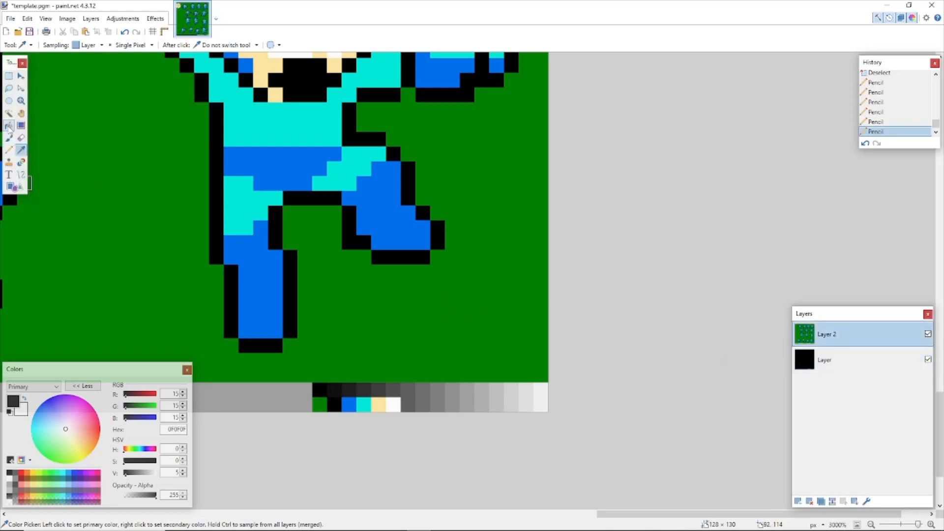
{"action": "left_click", "coordinate": [9, 113]}
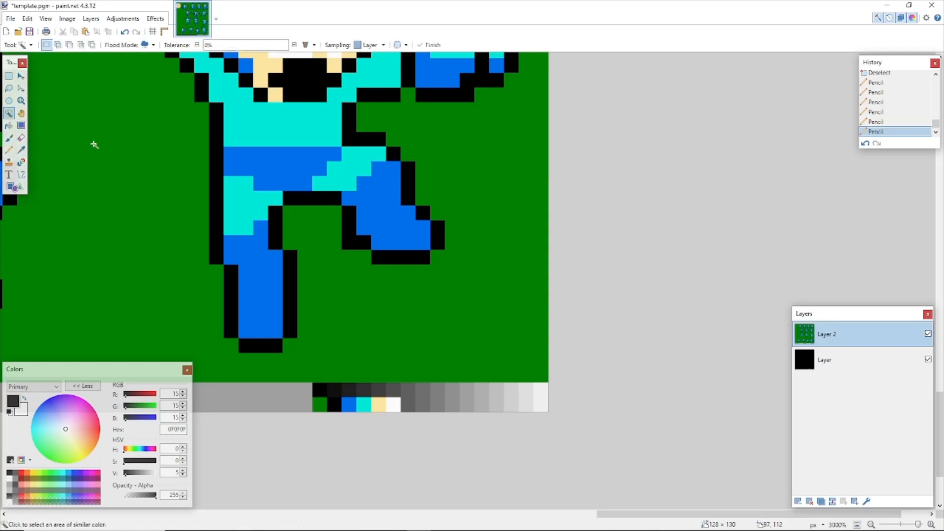
{"action": "left_click", "coordinate": [154, 47]}
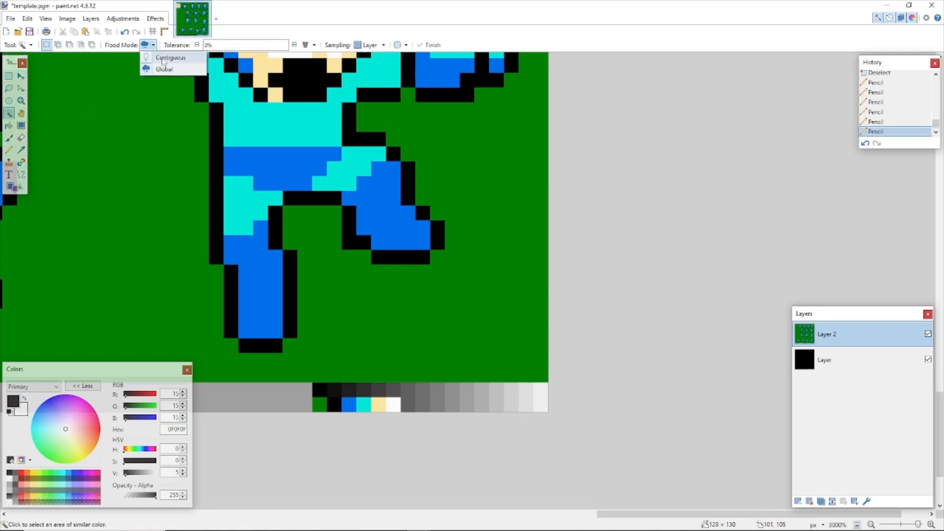
{"action": "left_click", "coordinate": [285, 14]}
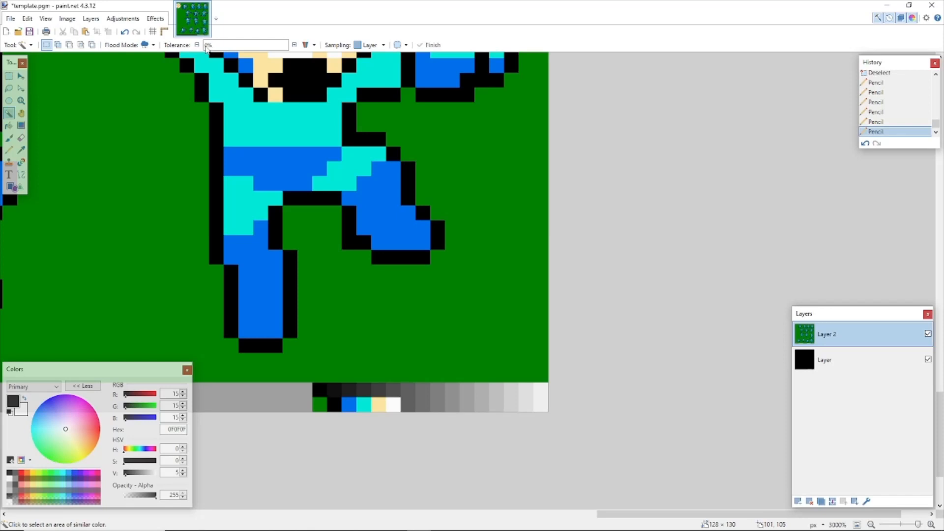
{"action": "left_click", "coordinate": [336, 406]}
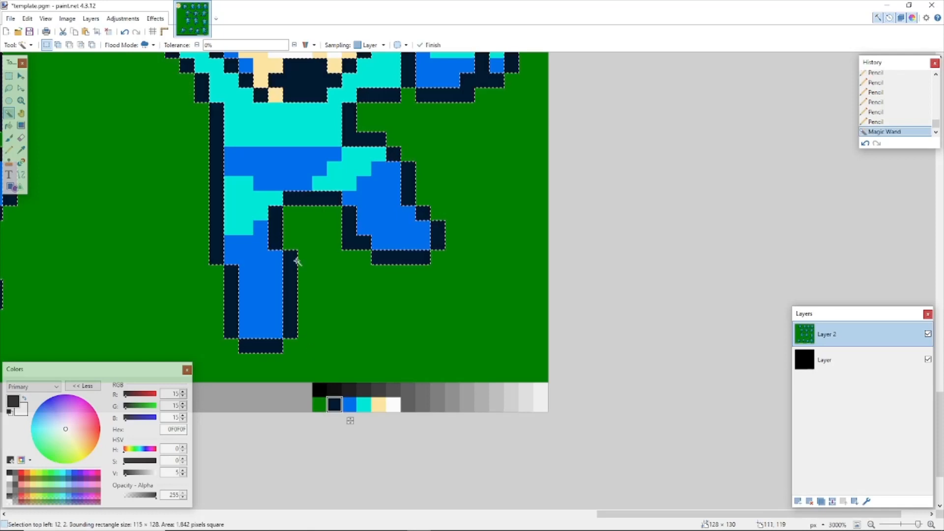
{"action": "key", "text": "f"}
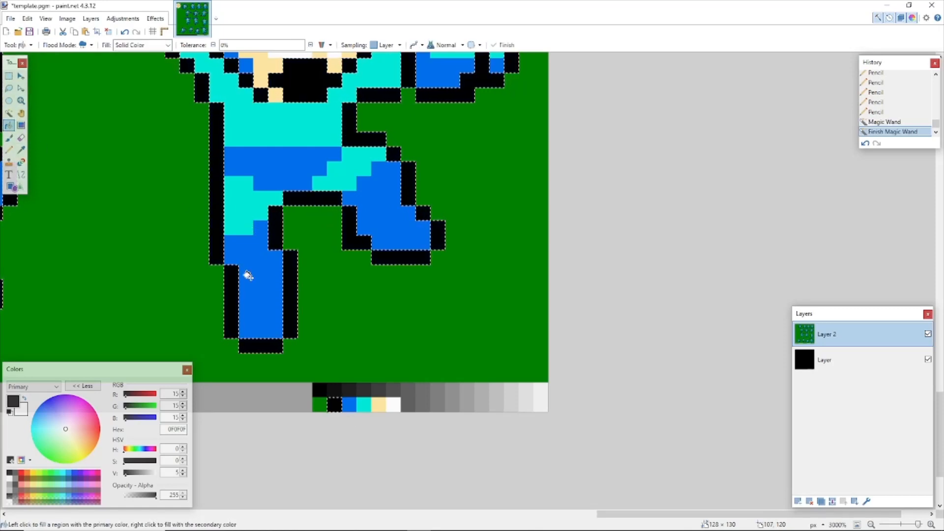
{"action": "left_click", "coordinate": [331, 403]}
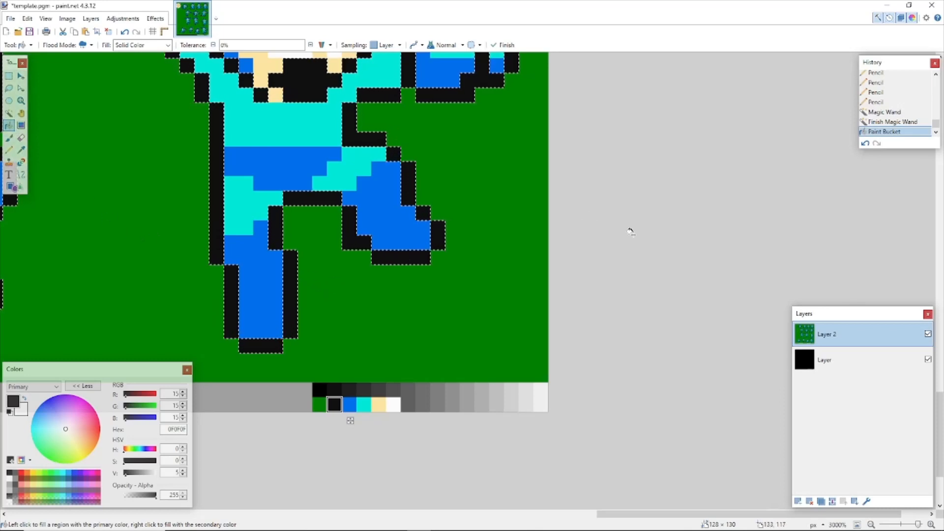
{"action": "left_click", "coordinate": [8, 75]}
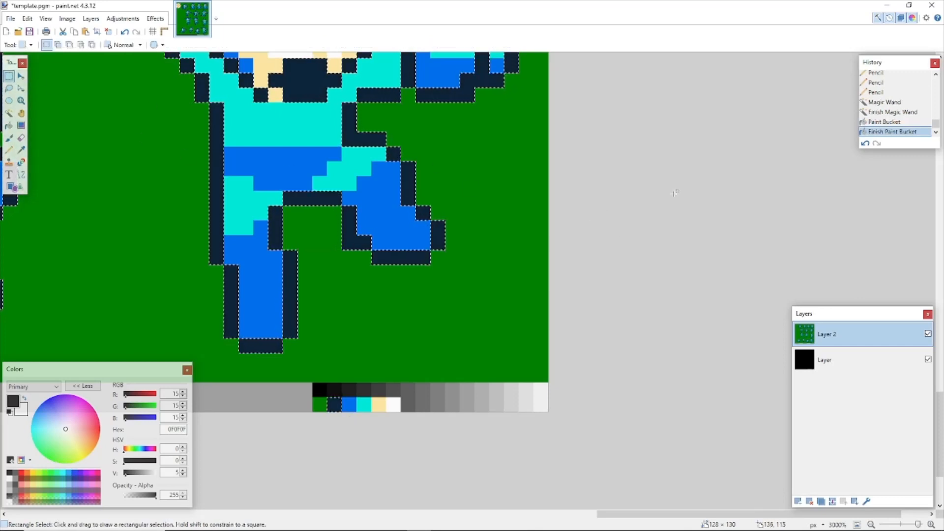
{"action": "key", "text": "ctrl+d"}
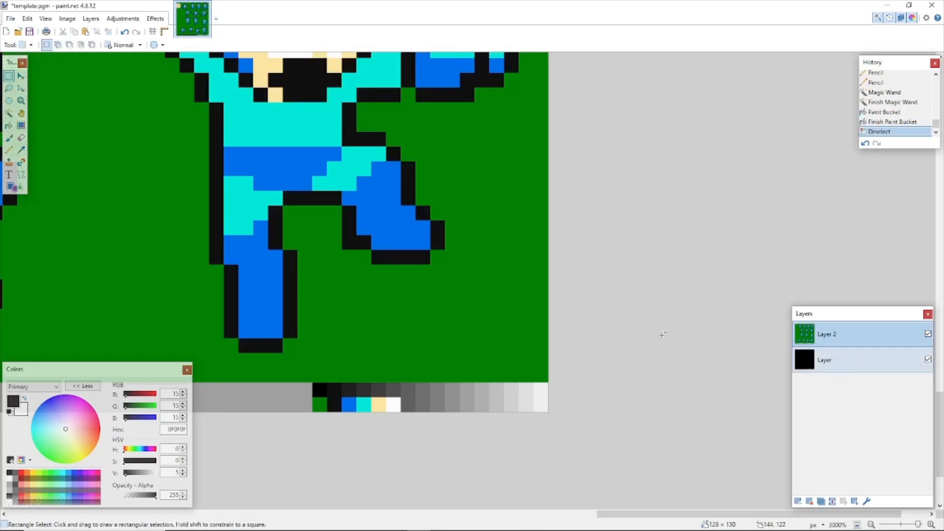
Step: Sample 000000 from the base layer's palette strip and fill all green background pixels on Layer 2 with it
{"action": "left_click", "coordinate": [831, 360]}
{"action": "left_click", "coordinate": [20, 151]}
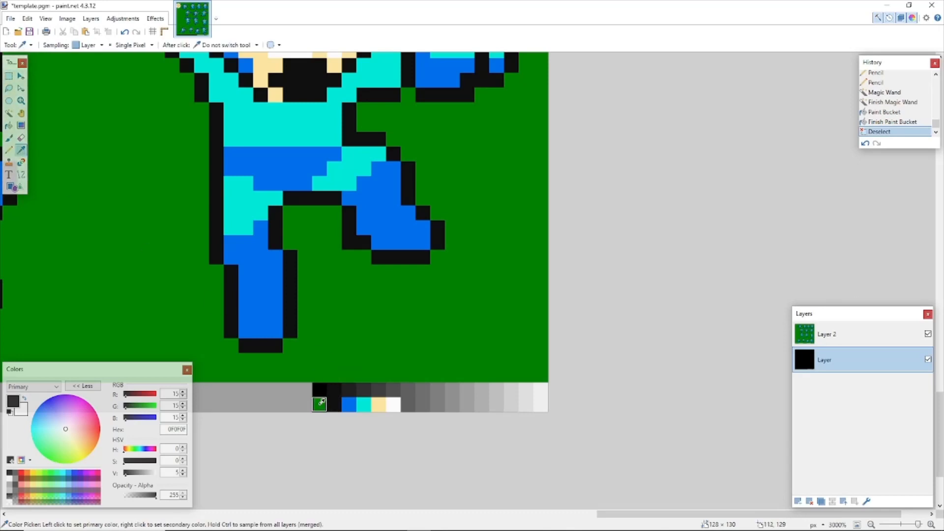
{"action": "left_click", "coordinate": [320, 389]}
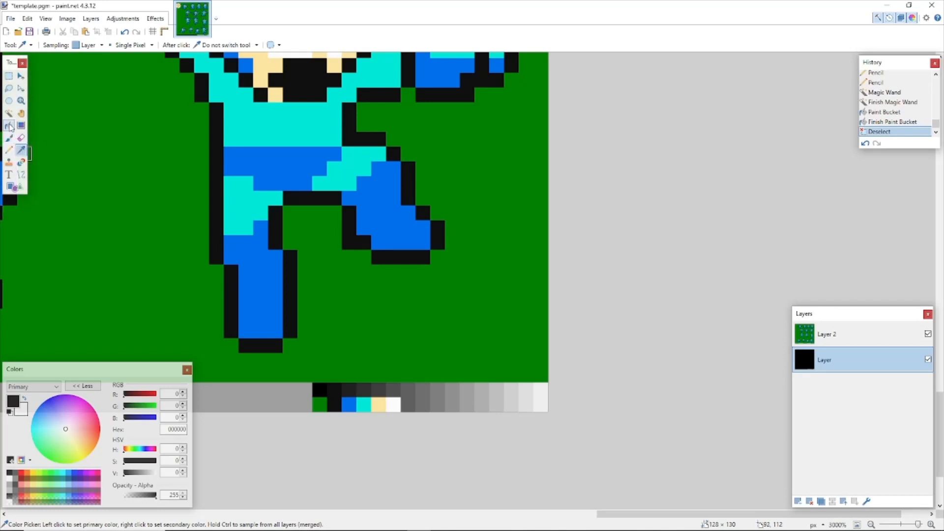
{"action": "left_click", "coordinate": [10, 126]}
{"action": "left_click", "coordinate": [854, 334]}
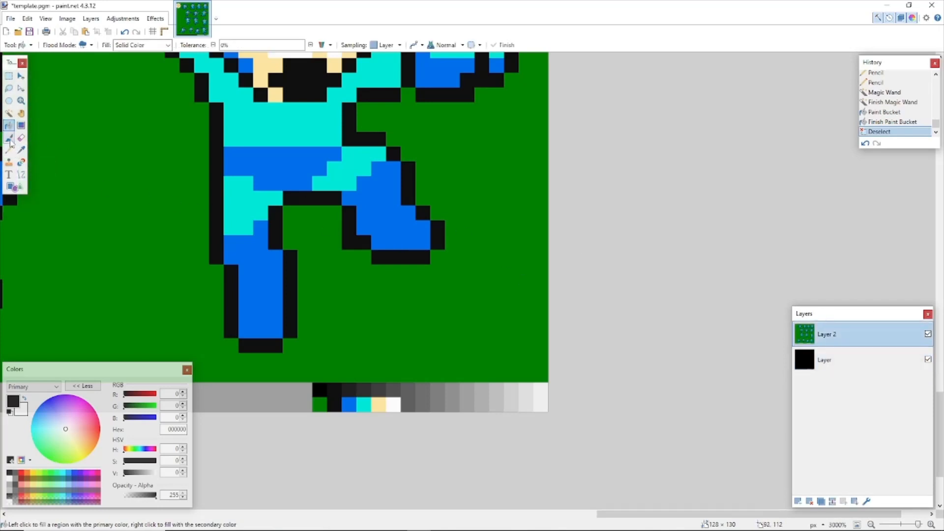
{"action": "left_click", "coordinate": [9, 113]}
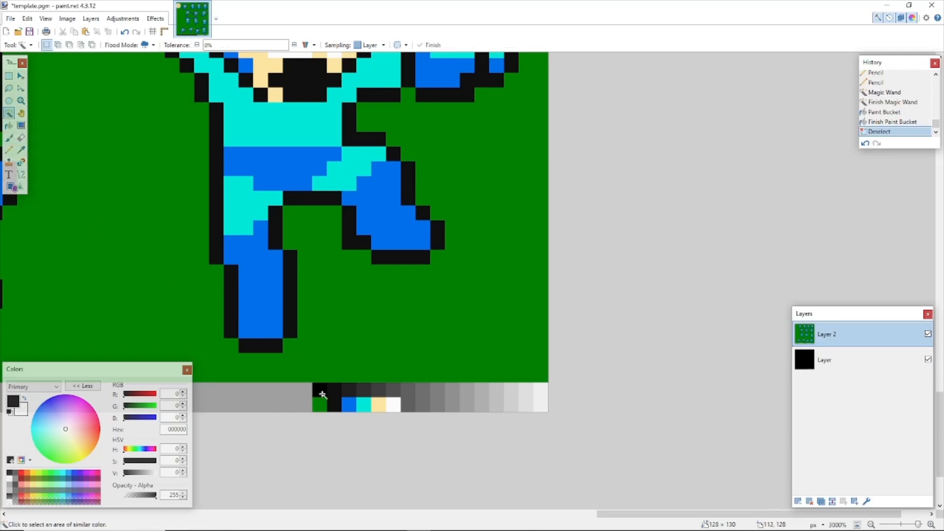
{"action": "left_click", "coordinate": [324, 406]}
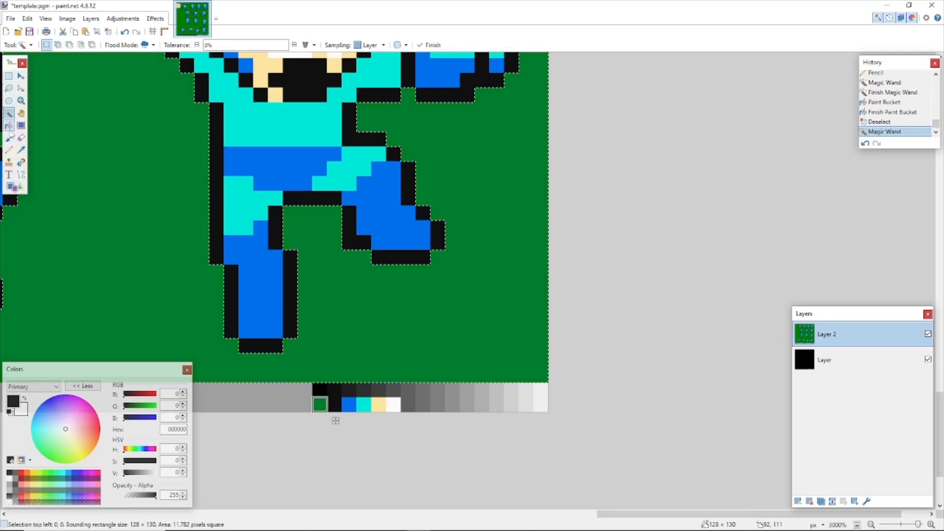
{"action": "left_click", "coordinate": [8, 126]}
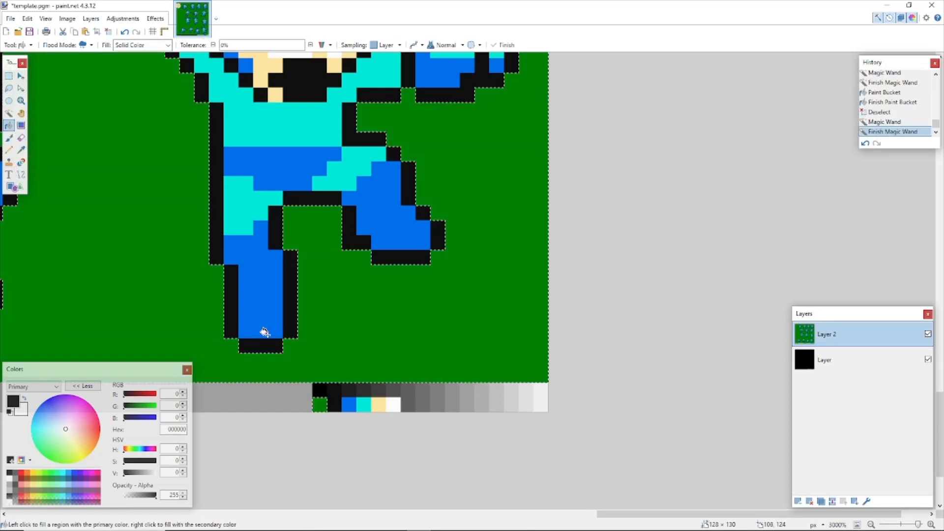
{"action": "left_click", "coordinate": [320, 404]}
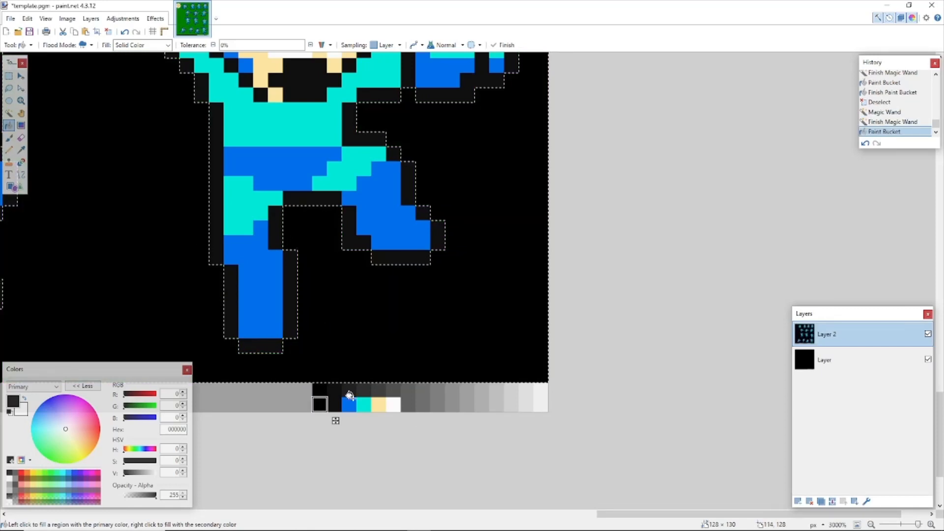
Step: Sample gray 1F1F1F above the blue swatch on the base layer and fill all blue pixels on Layer 2 with it
{"action": "left_click", "coordinate": [839, 365]}
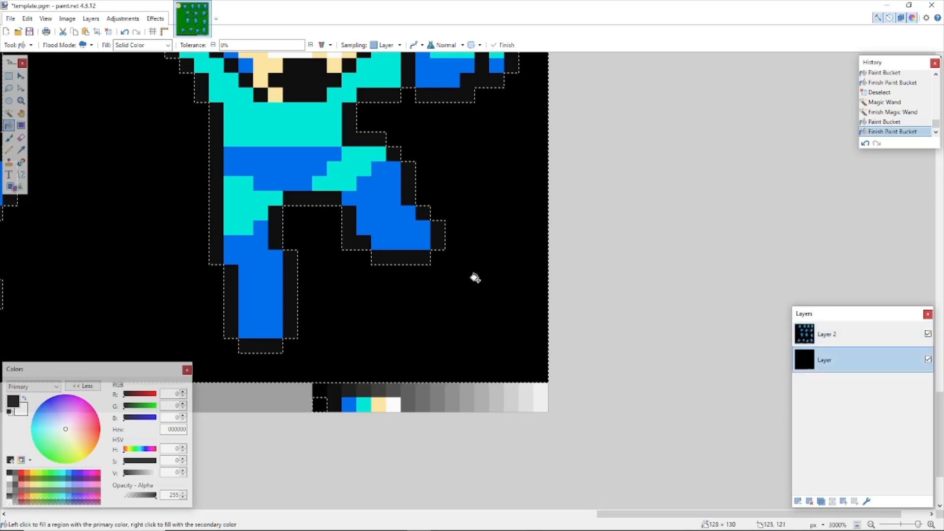
{"action": "key", "text": "ctrl+a"}
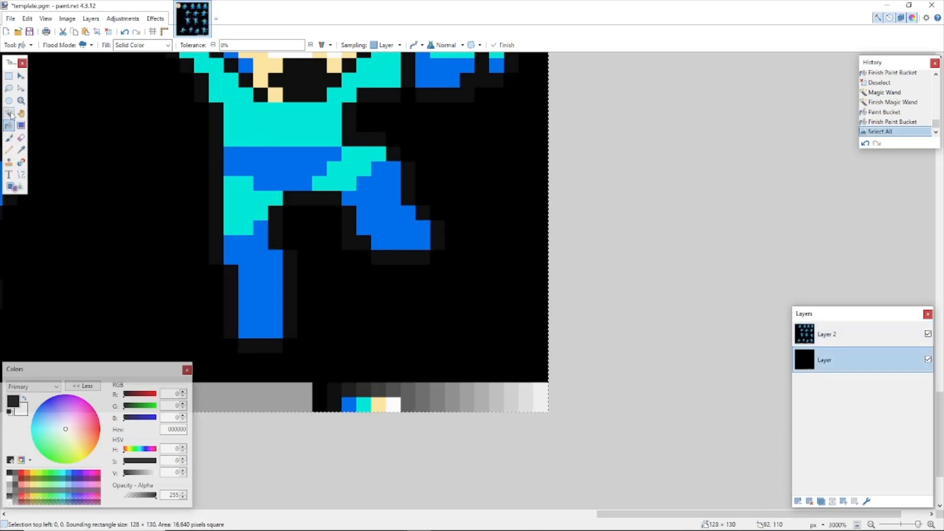
{"action": "left_click", "coordinate": [21, 150]}
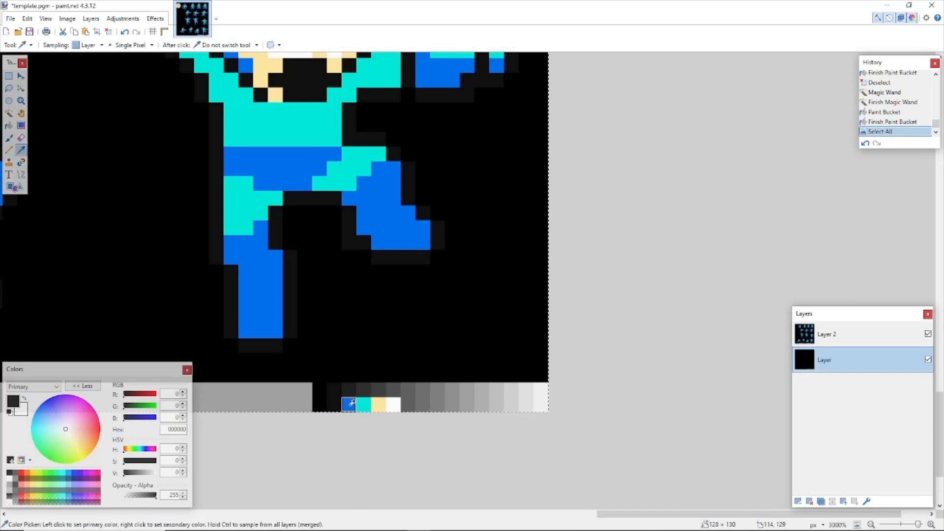
{"action": "left_click", "coordinate": [349, 390]}
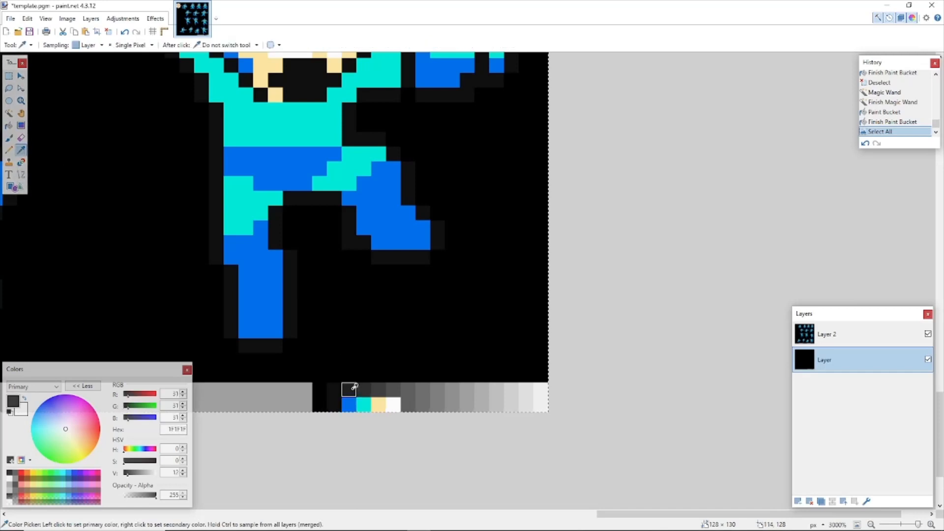
{"action": "left_click", "coordinate": [826, 334]}
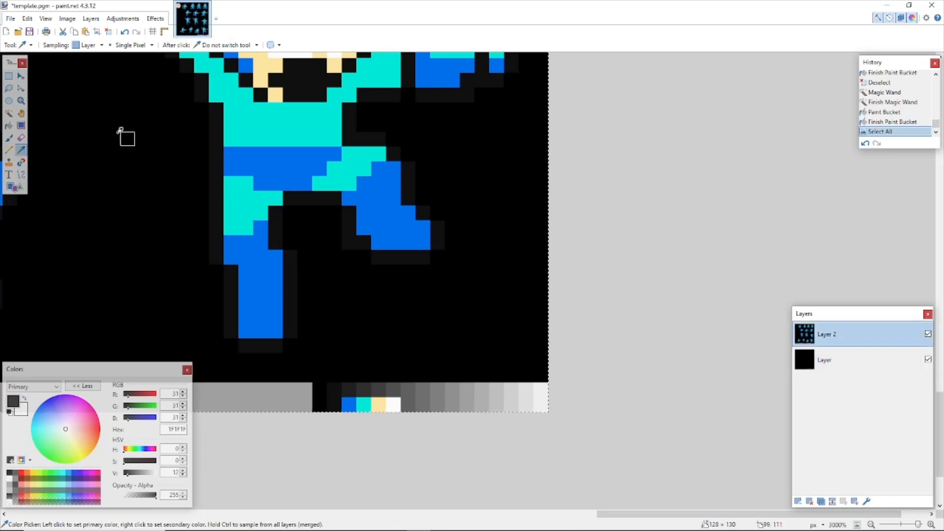
{"action": "left_click", "coordinate": [9, 112]}
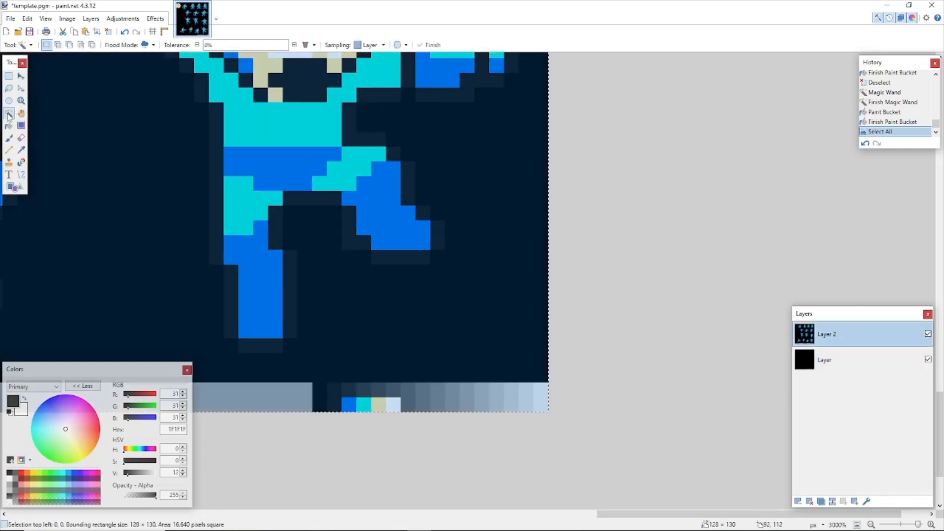
{"action": "left_click", "coordinate": [350, 403]}
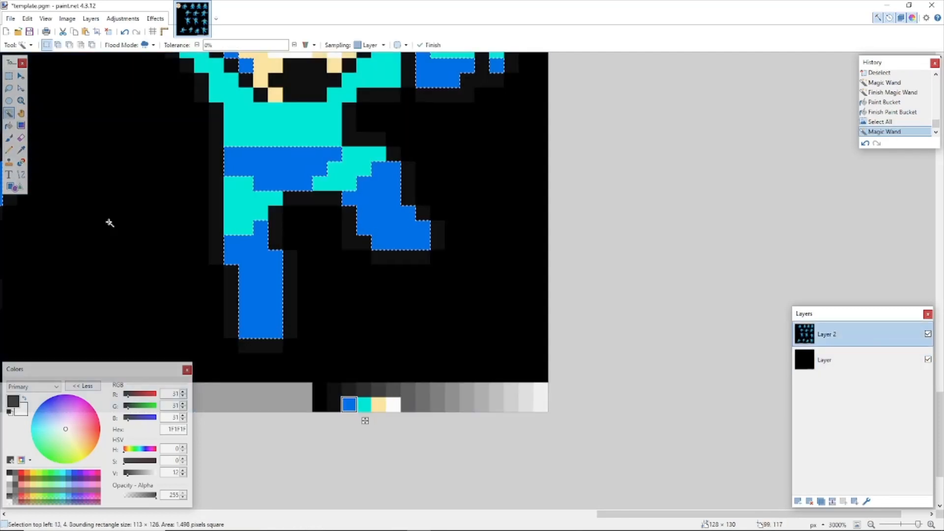
{"action": "left_click", "coordinate": [9, 125]}
{"action": "left_click", "coordinate": [347, 401]}
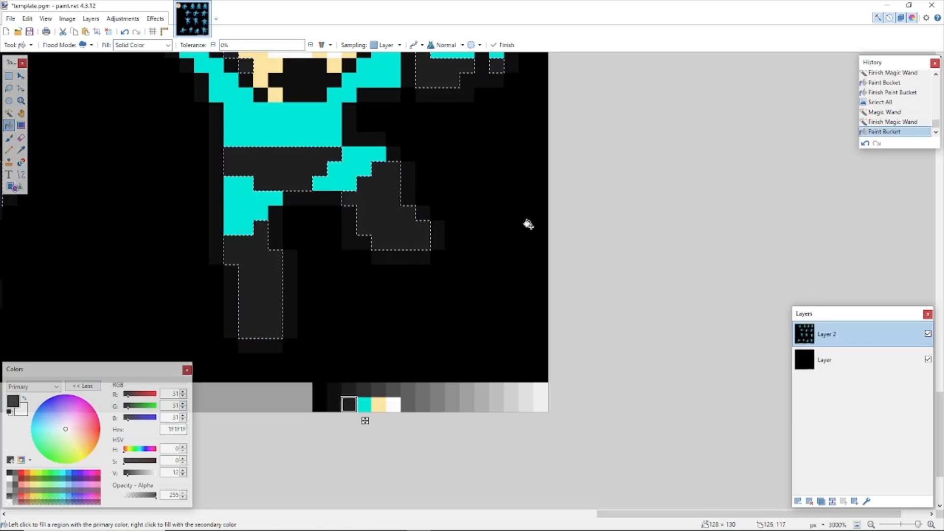
Step: Sample gray 2F2F2F above the cyan swatch on the base layer and fill all cyan pixels on Layer 2 with it
{"action": "left_click", "coordinate": [9, 113]}
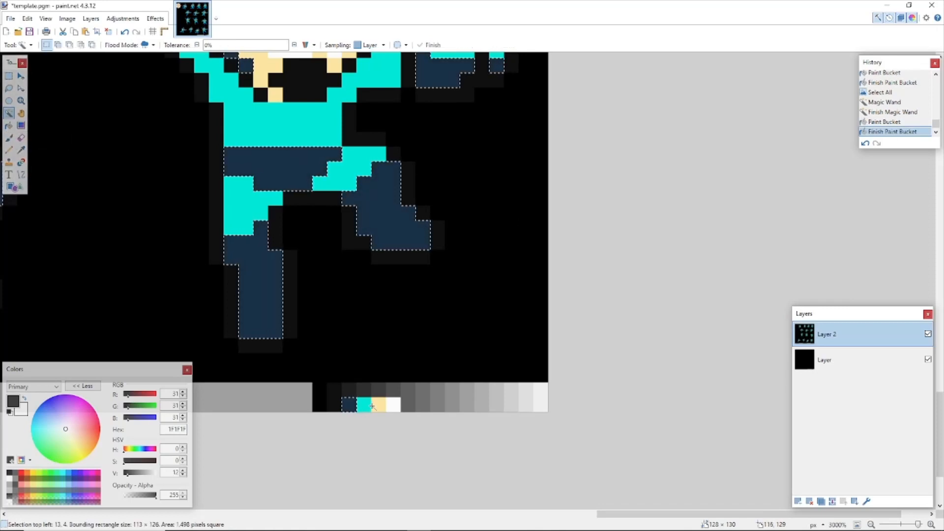
{"action": "left_click", "coordinate": [859, 357]}
{"action": "key", "text": "ctrl+a"}
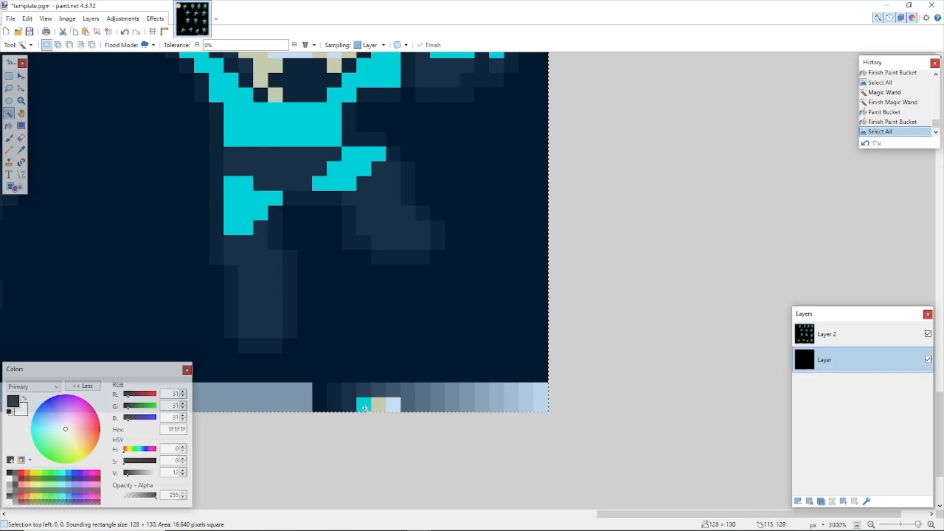
{"action": "left_click", "coordinate": [21, 151]}
{"action": "left_click", "coordinate": [364, 388]}
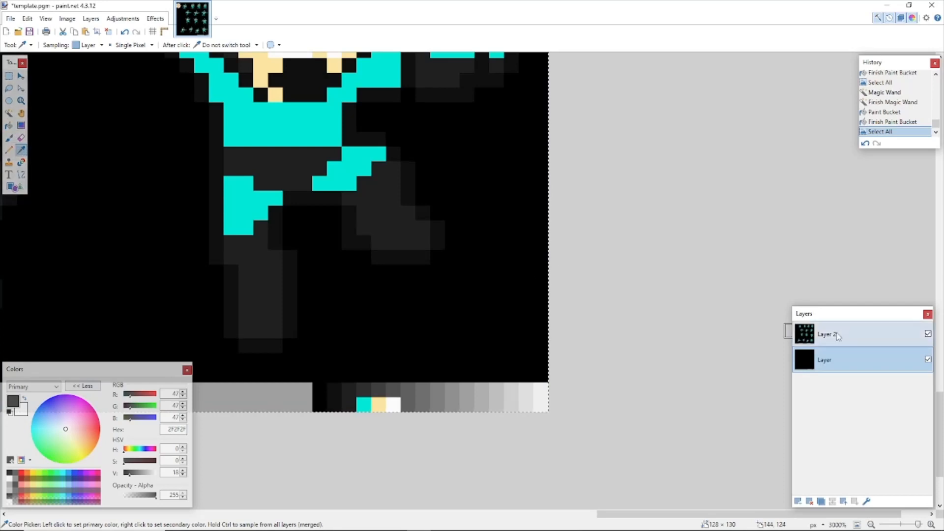
{"action": "left_click", "coordinate": [811, 334]}
{"action": "left_click", "coordinate": [9, 113]}
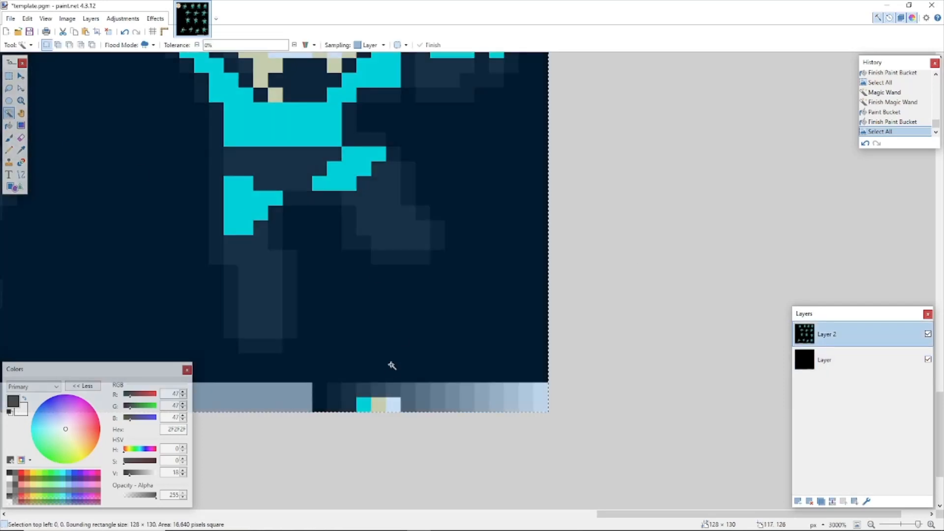
{"action": "left_click", "coordinate": [365, 401]}
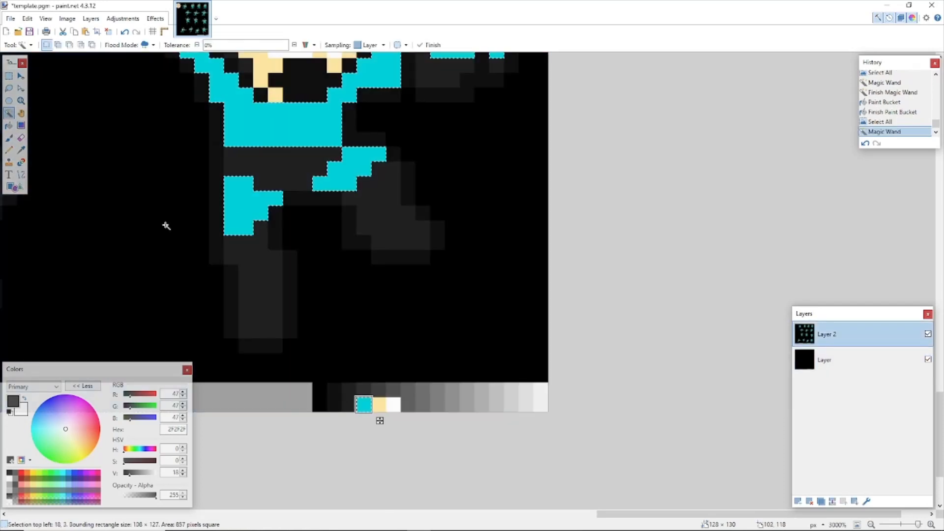
{"action": "key", "text": "f"}
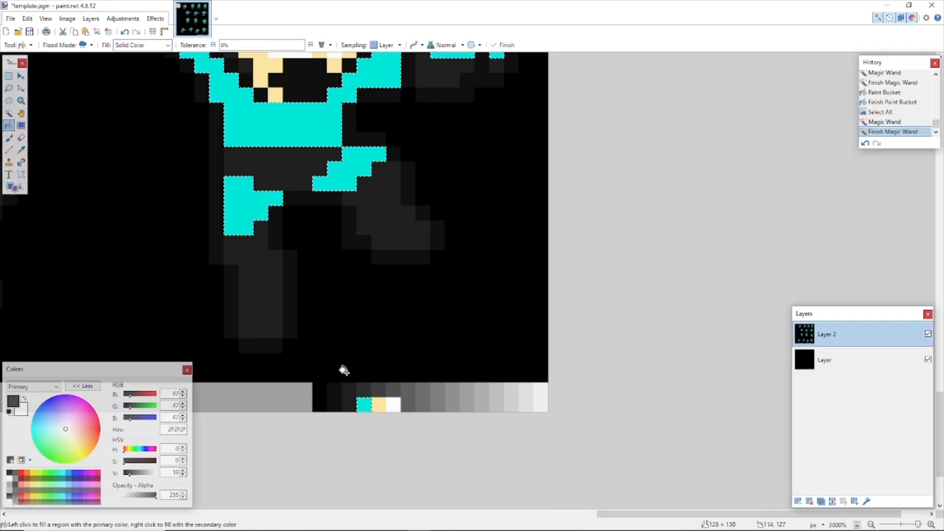
{"action": "left_click", "coordinate": [370, 410]}
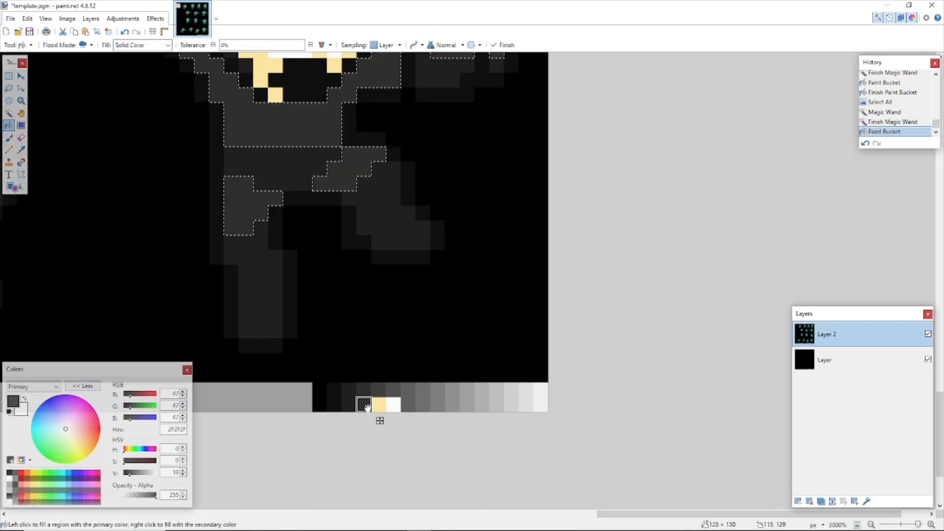
Step: Sample gray 3F3F3F above the cream skin swatch on the base layer and fill all cream pixels on Layer 2 with it
{"action": "left_click", "coordinate": [20, 151]}
{"action": "left_click", "coordinate": [831, 360]}
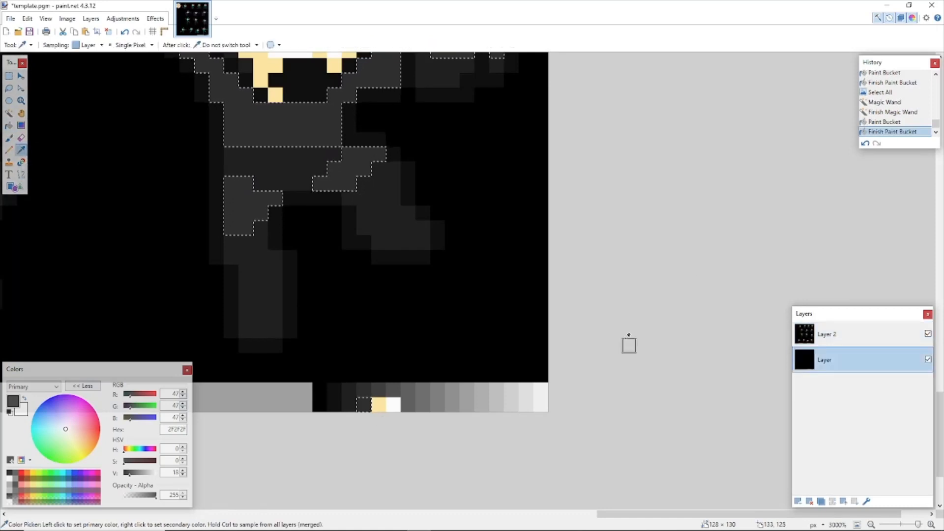
{"action": "left_click", "coordinate": [379, 387]}
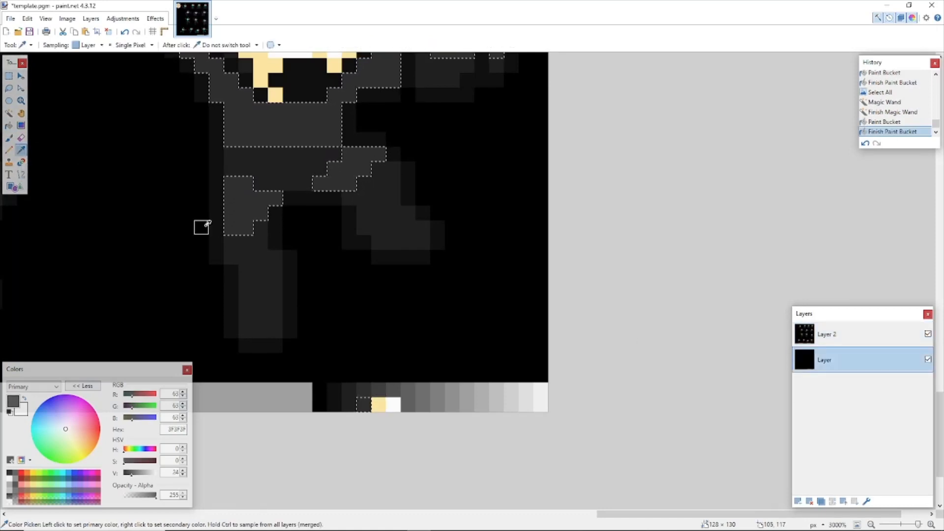
{"action": "key", "text": "ctrl+a"}
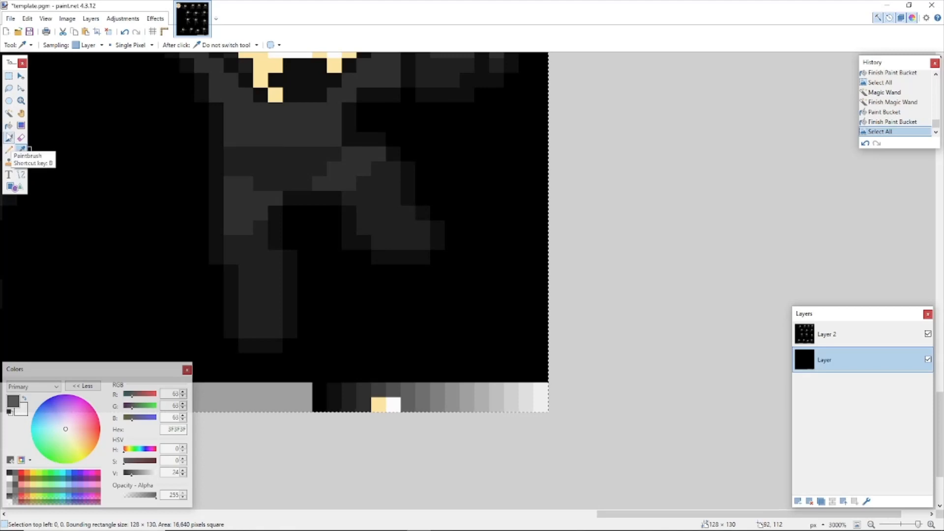
{"action": "left_click", "coordinate": [8, 112]}
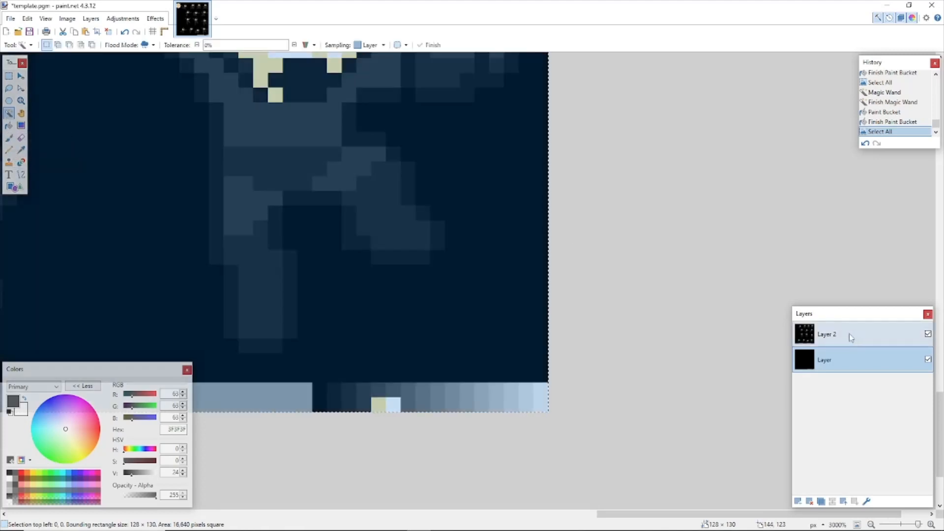
{"action": "left_click", "coordinate": [880, 334]}
{"action": "left_click", "coordinate": [363, 406]}
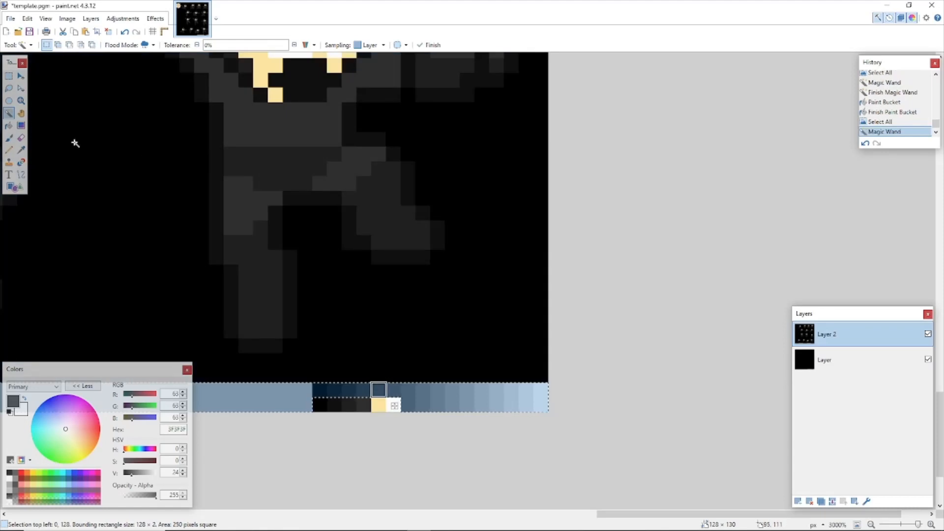
{"action": "left_click", "coordinate": [379, 405]}
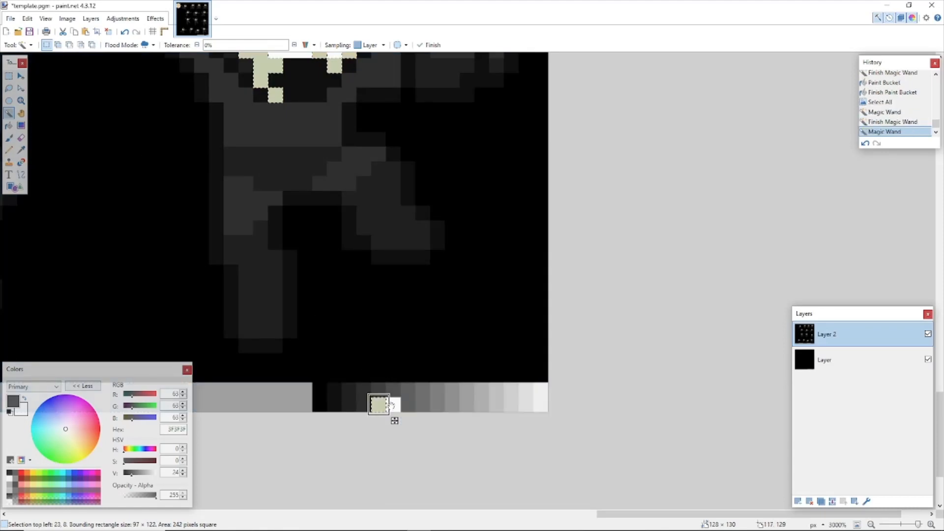
{"action": "key", "text": "f"}
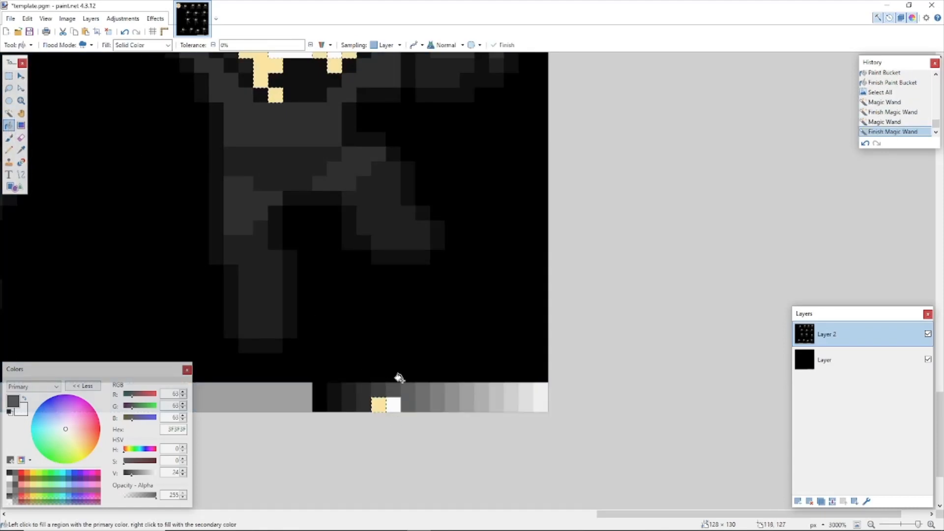
{"action": "left_click", "coordinate": [381, 406]}
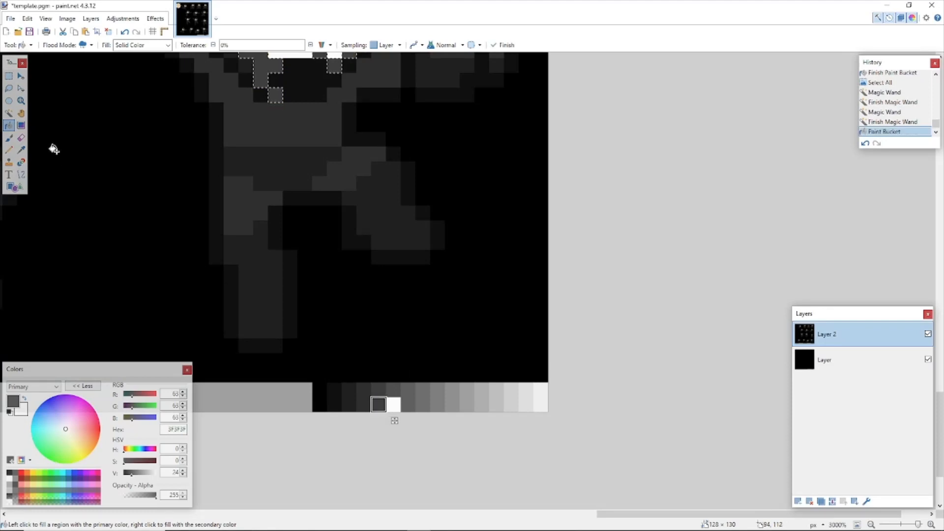
Step: Reset the selection to the whole image and sample gray 4F4F4F above the white swatch on the base layer
{"action": "key", "text": "ctrl+a"}
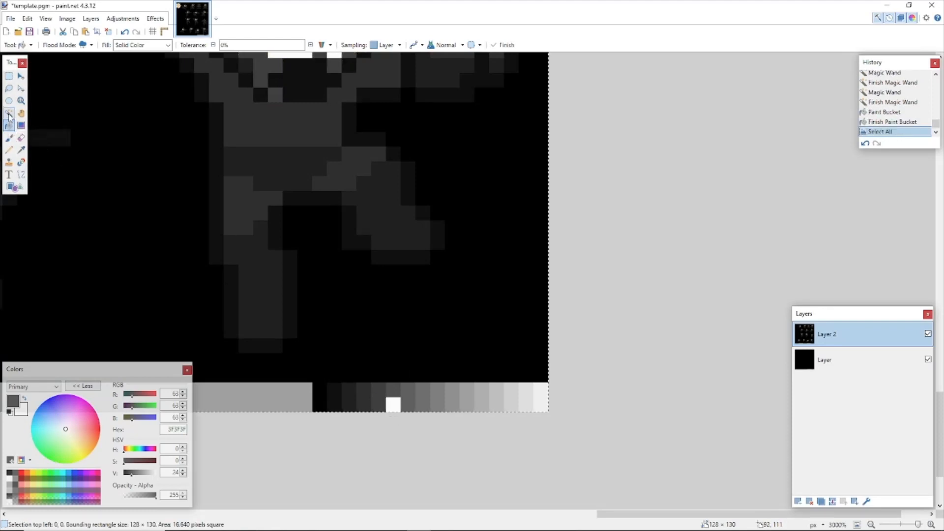
{"action": "left_click", "coordinate": [20, 149]}
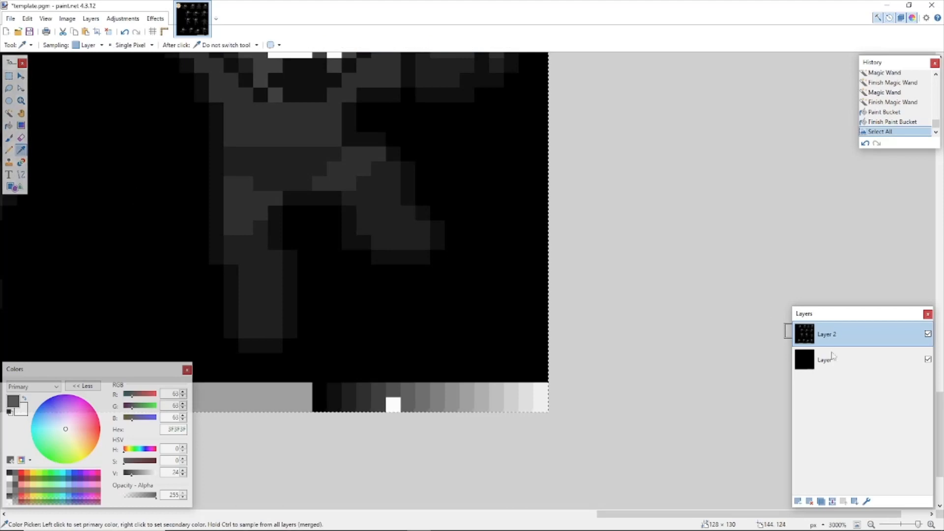
{"action": "left_click", "coordinate": [826, 360]}
{"action": "left_click", "coordinate": [393, 391]}
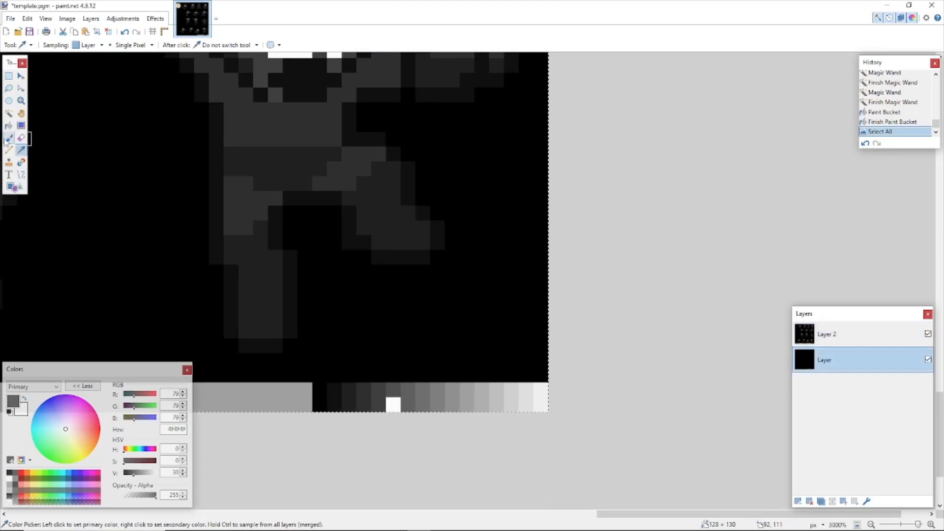
{"action": "left_click", "coordinate": [9, 113]}
{"action": "left_click", "coordinate": [397, 404]}
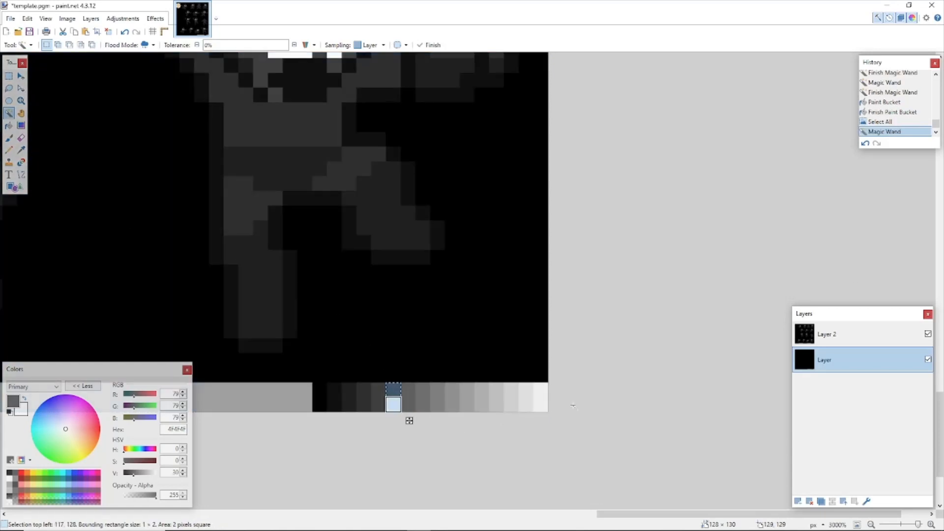
{"action": "left_click", "coordinate": [573, 406]}
{"action": "left_click", "coordinate": [393, 404]}
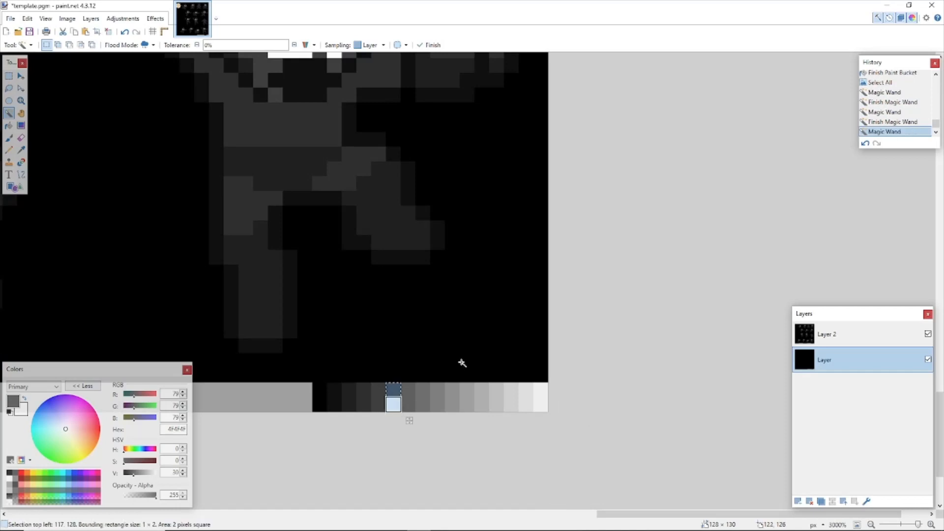
{"action": "left_click", "coordinate": [607, 333]}
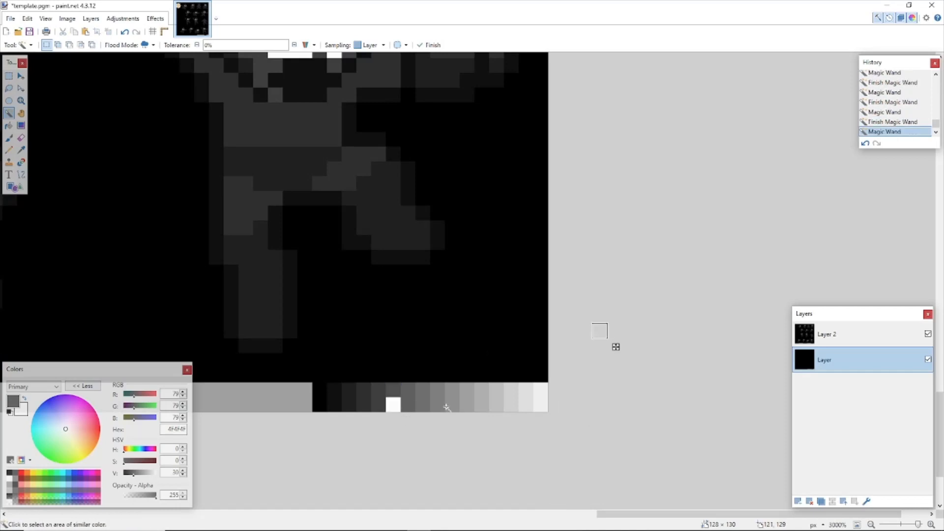
Step: Fill all white pixels on Layer 2 with gray 4F4F4F and reset the selection to the whole image
{"action": "left_click", "coordinate": [850, 335]}
{"action": "left_click", "coordinate": [393, 405]}
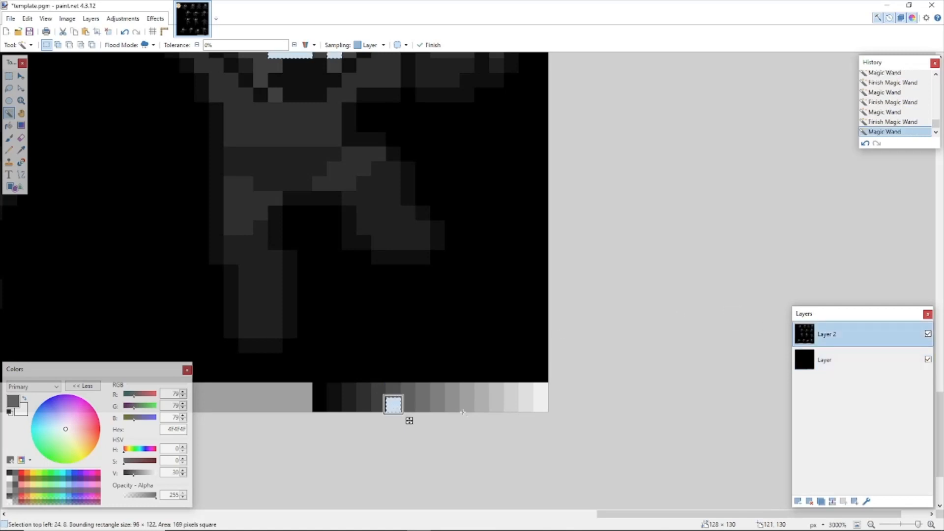
{"action": "left_click", "coordinate": [9, 126]}
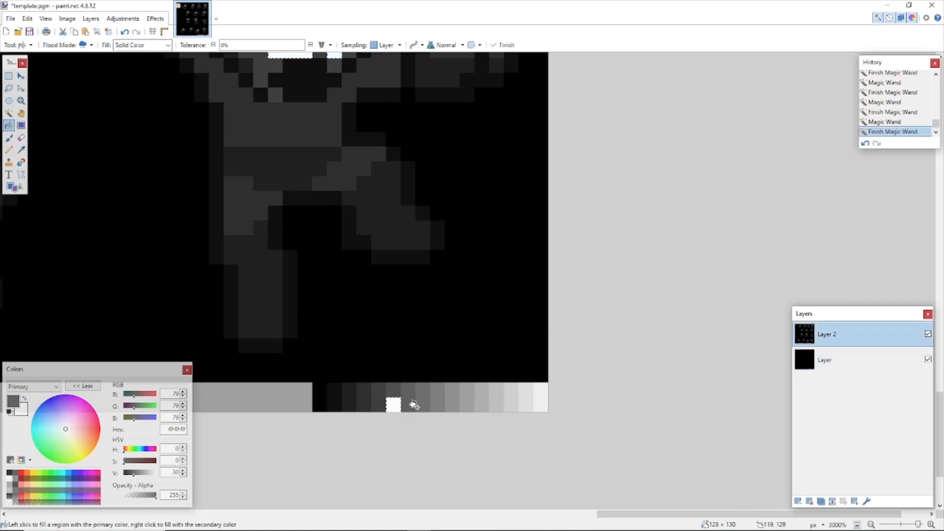
{"action": "left_click", "coordinate": [392, 403]}
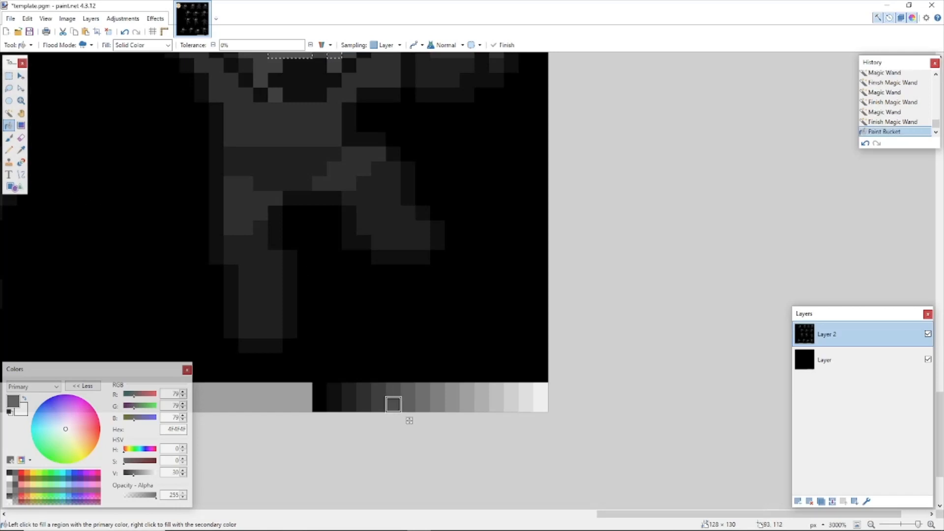
{"action": "scroll", "coordinate": [248, 190], "scroll_direction": "down", "scroll_amount": 1}
{"action": "scroll", "coordinate": [248, 190], "scroll_direction": "down", "scroll_amount": 3}
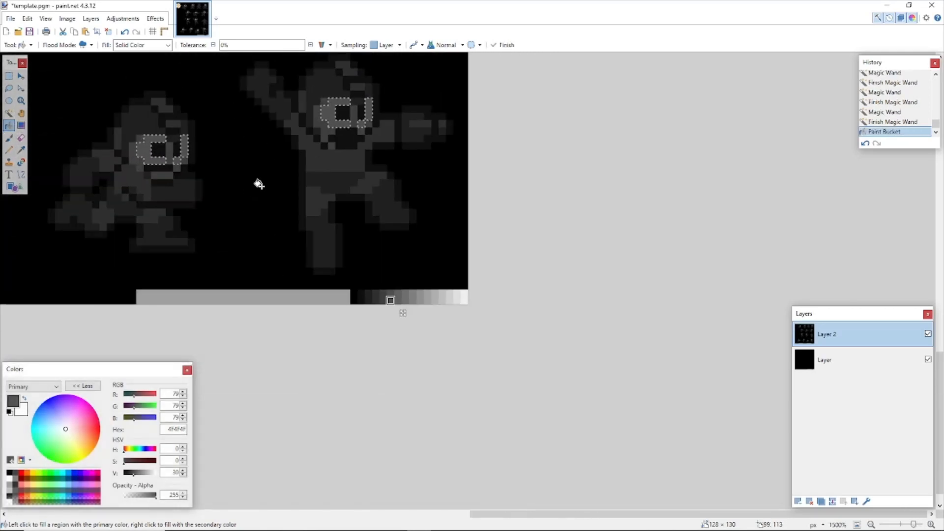
{"action": "key", "text": "ctrl+a"}
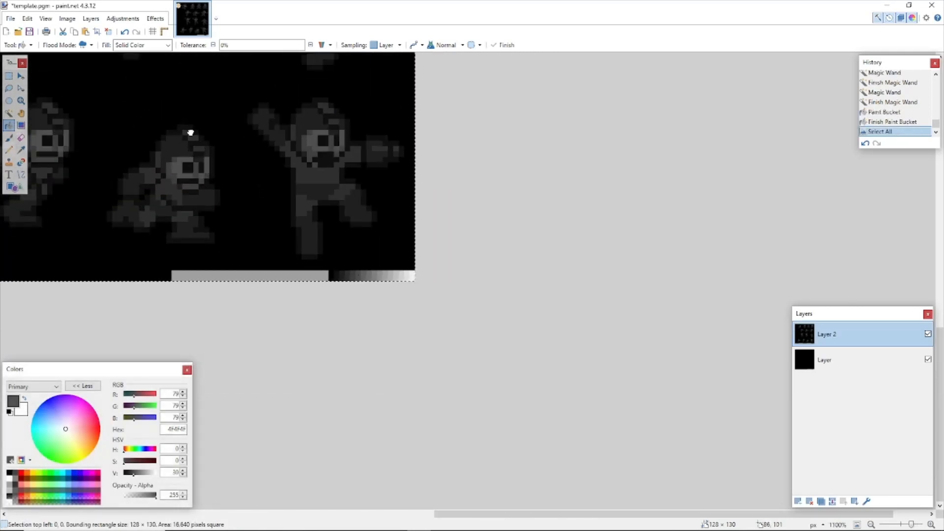
Step: Reduce the canvas height to 128 pixels with the anchor at Top, cutting off the palette strip along the lower edge
{"action": "scroll", "coordinate": [297, 213], "scroll_direction": "down", "scroll_amount": 5}
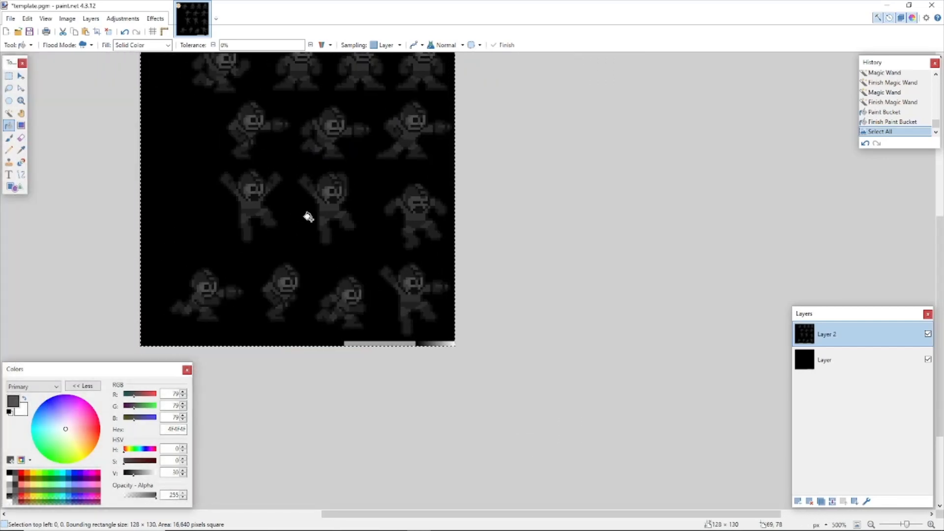
{"action": "scroll", "coordinate": [450, 342], "scroll_direction": "up", "scroll_amount": 12}
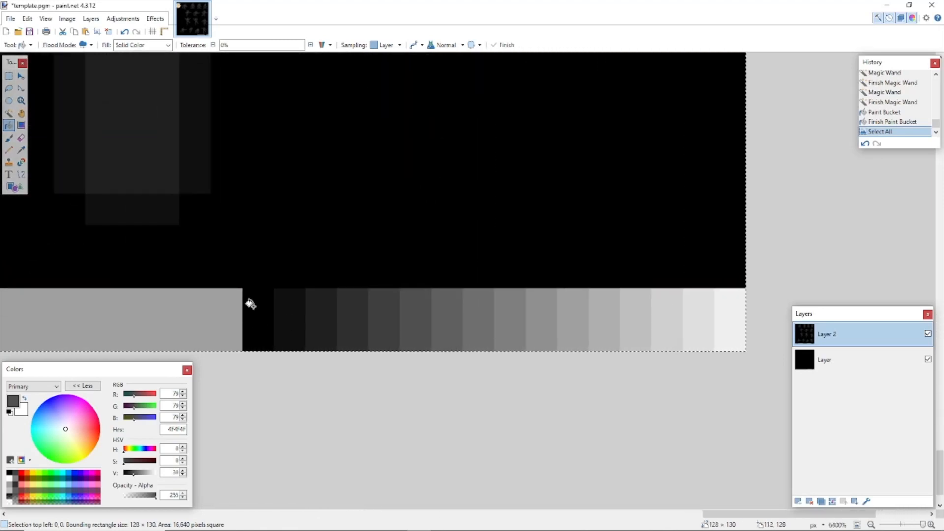
{"action": "scroll", "coordinate": [305, 183], "scroll_direction": "down", "scroll_amount": 6}
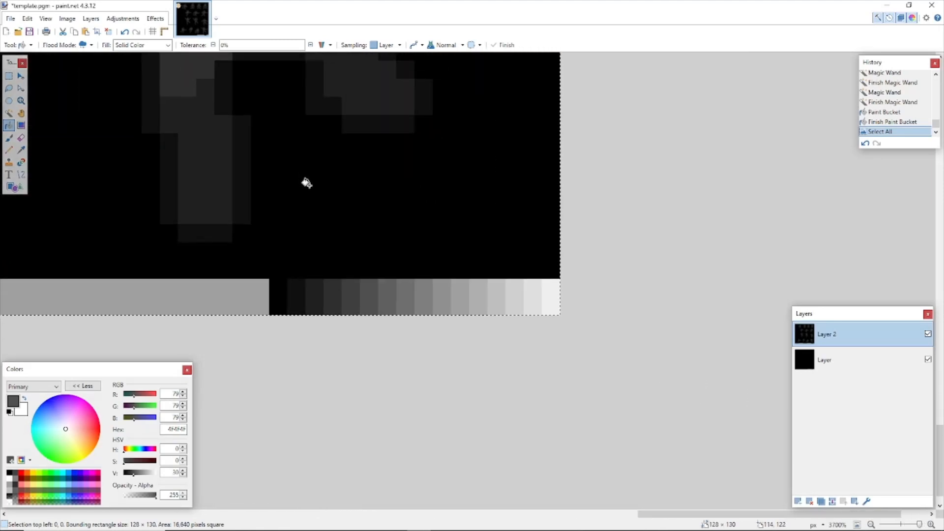
{"action": "scroll", "coordinate": [282, 153], "scroll_direction": "down", "scroll_amount": 5}
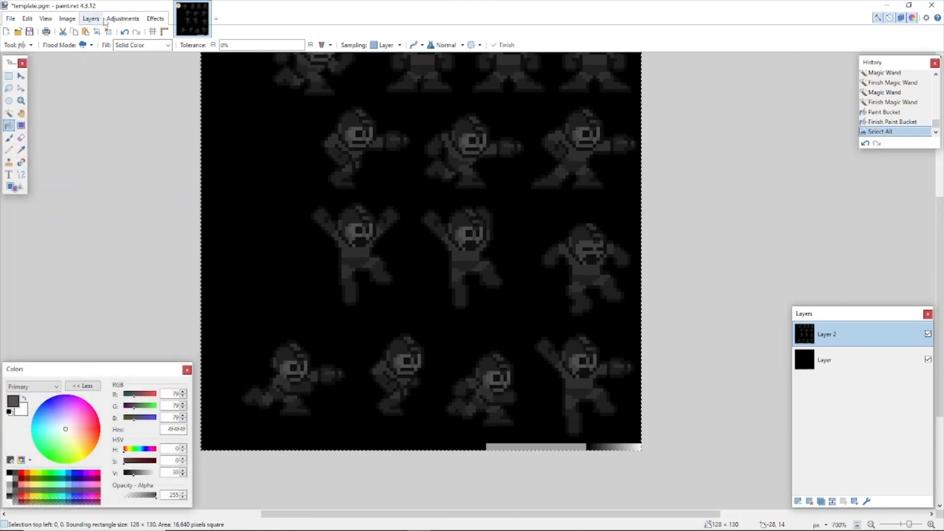
{"action": "left_click", "coordinate": [67, 20]}
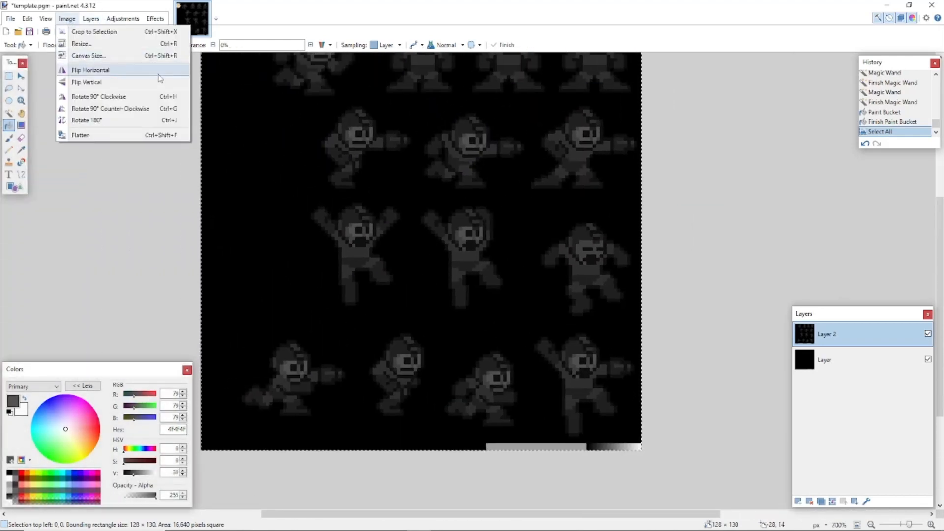
{"action": "left_click", "coordinate": [105, 55]}
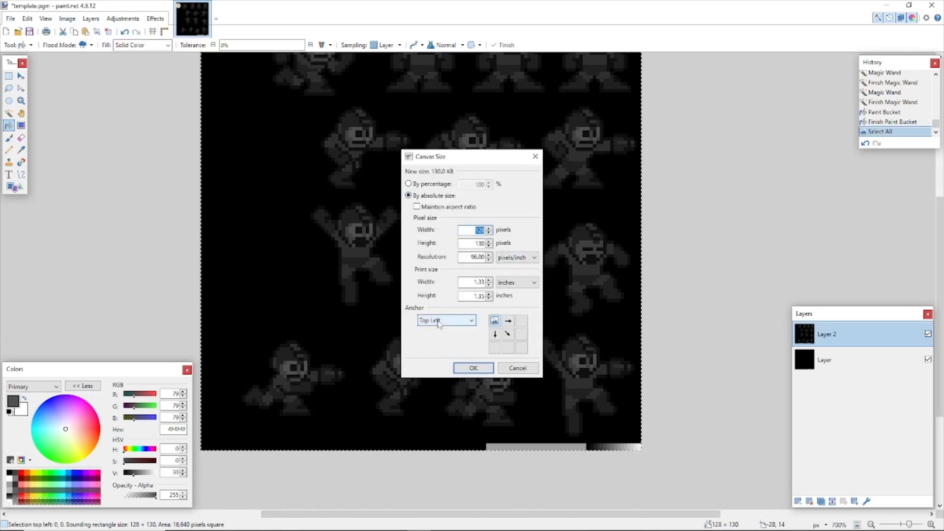
{"action": "left_click", "coordinate": [509, 321]}
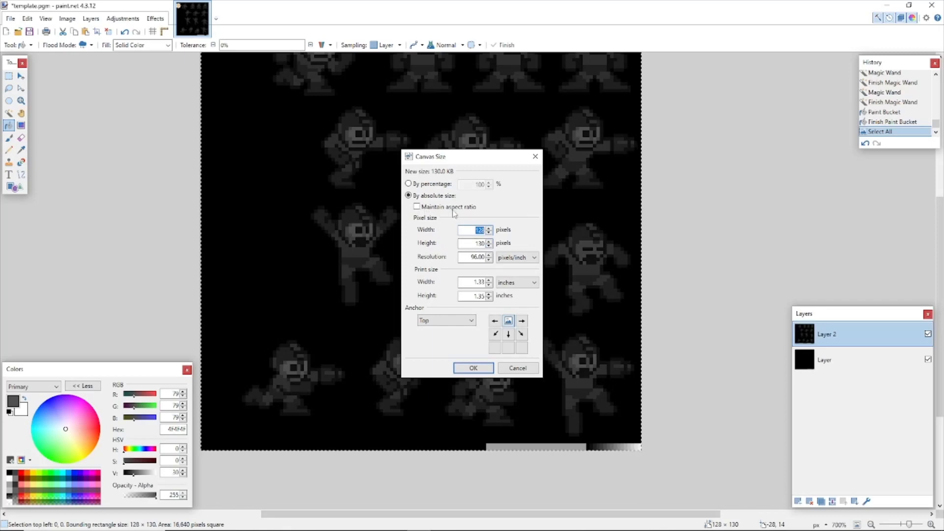
{"action": "left_click", "coordinate": [489, 246]}
{"action": "left_click", "coordinate": [488, 246]}
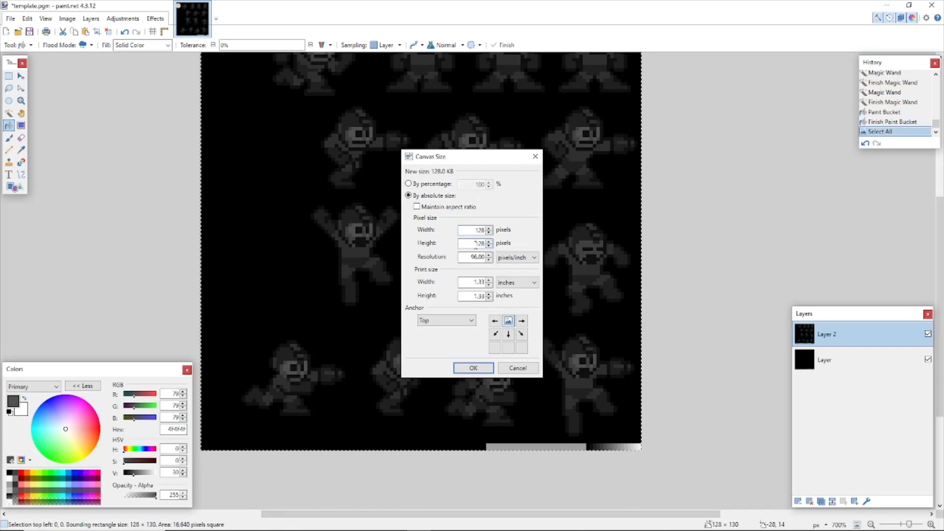
{"action": "left_click", "coordinate": [473, 368]}
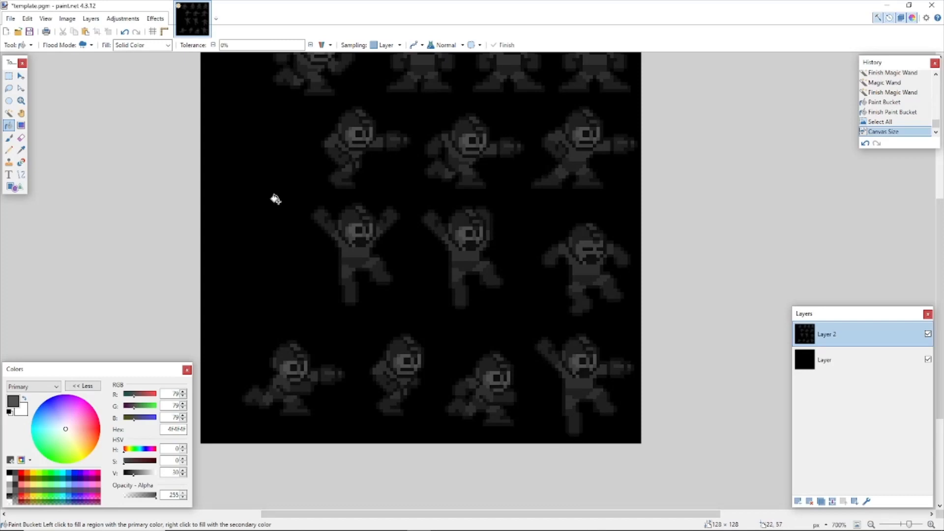
Step: Save the image under the new file name megaman in the sprite tutorial folder on the Desktop, as a Portable Gray Map
{"action": "left_click", "coordinate": [10, 20]}
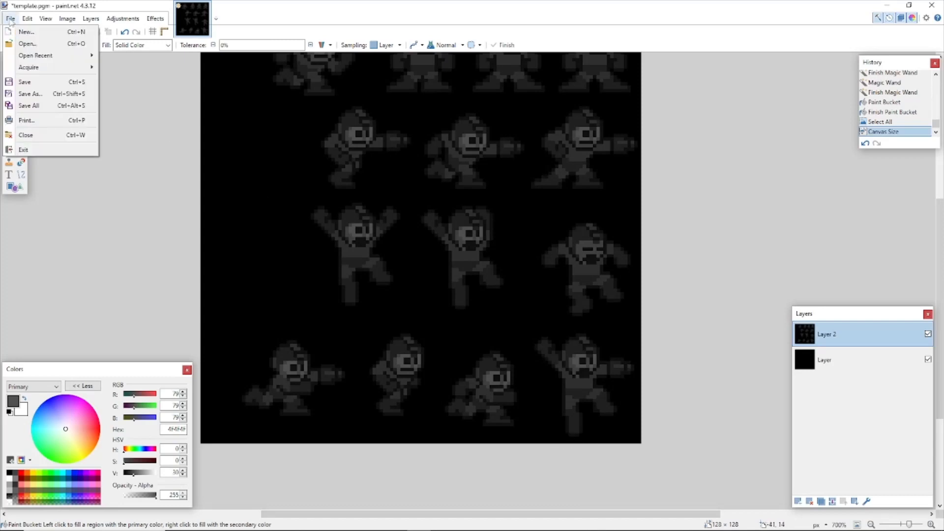
{"action": "left_click", "coordinate": [55, 95]}
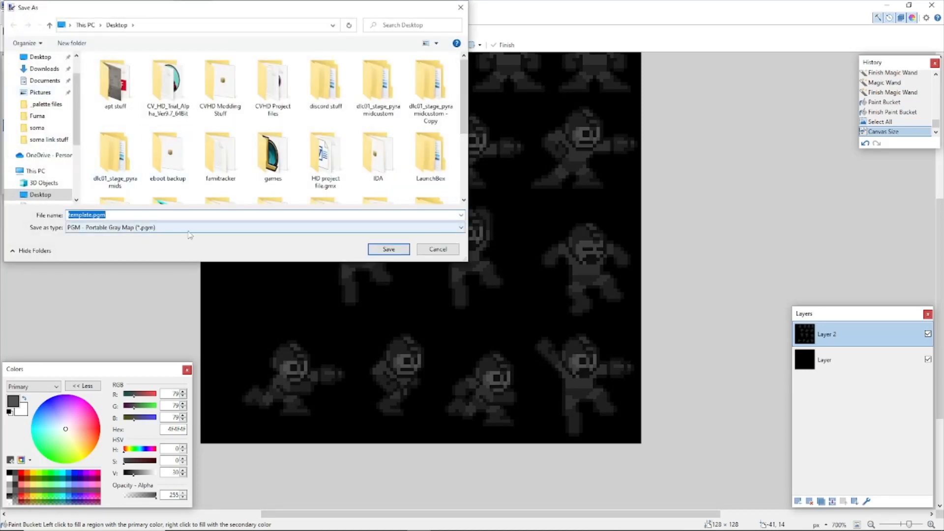
{"action": "scroll", "coordinate": [211, 177], "scroll_direction": "down", "scroll_amount": 3}
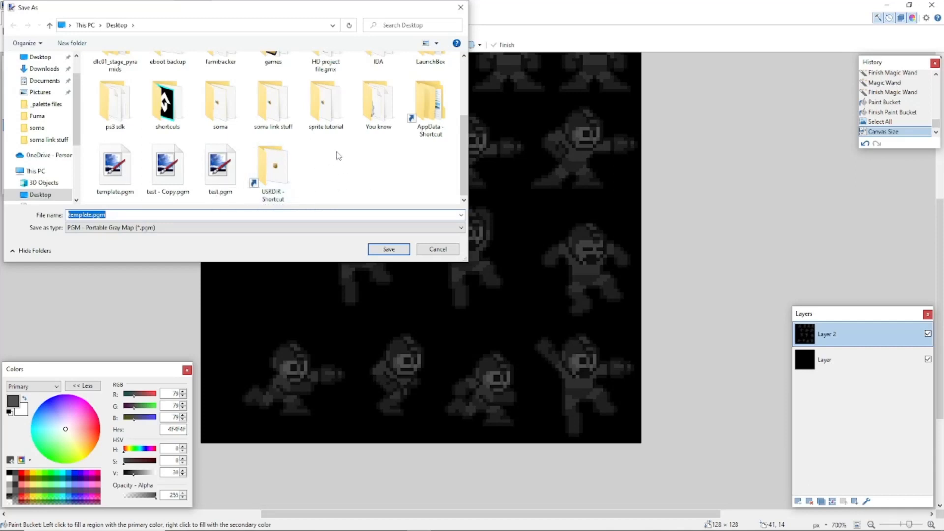
{"action": "double_click", "coordinate": [332, 124]}
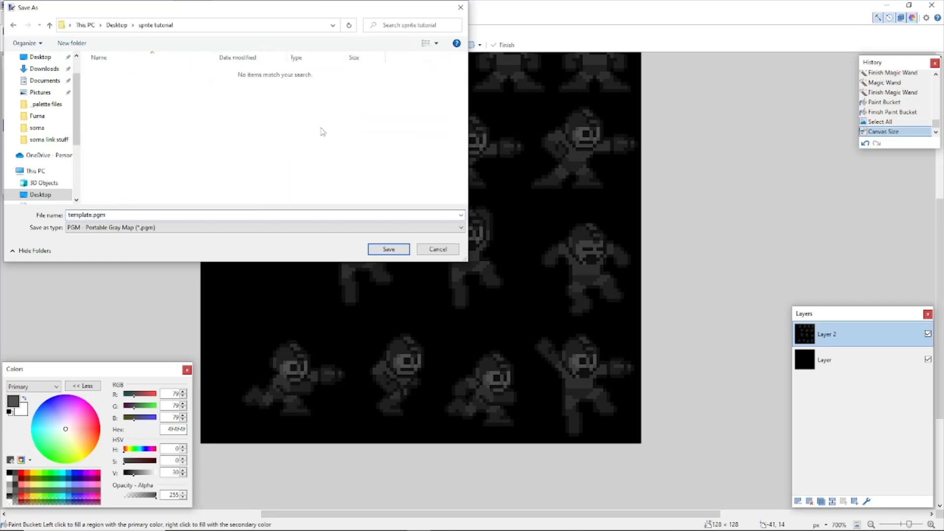
{"action": "double_click", "coordinate": [91, 215]}
{"action": "left_click", "coordinate": [91, 215]}
{"action": "left_click_drag", "start_coordinate": [92, 215], "coordinate": [54, 215]}
{"action": "type", "text": "megaman"}
{"action": "left_click", "coordinate": [389, 249]}
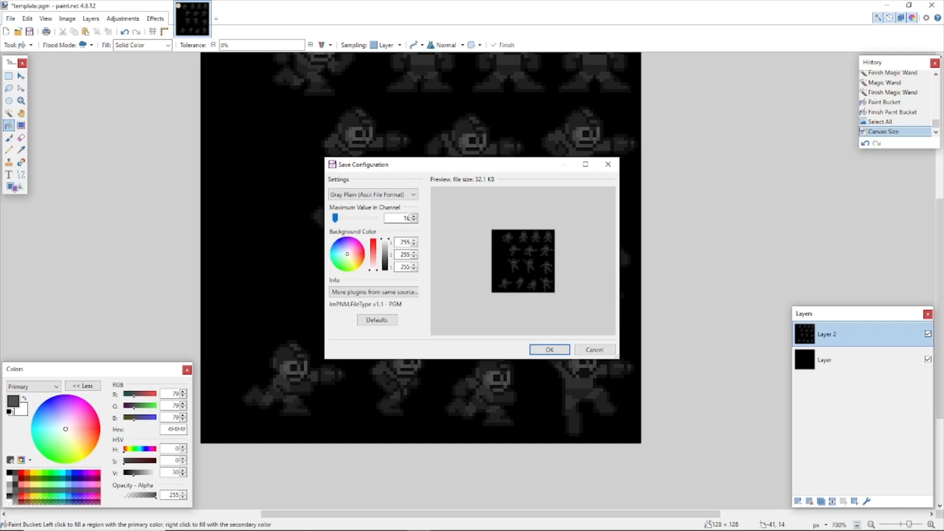
Step: Choose the Gray Plain (Ascii File Format) setting for the PGM and finish saving
{"action": "left_click", "coordinate": [373, 195]}
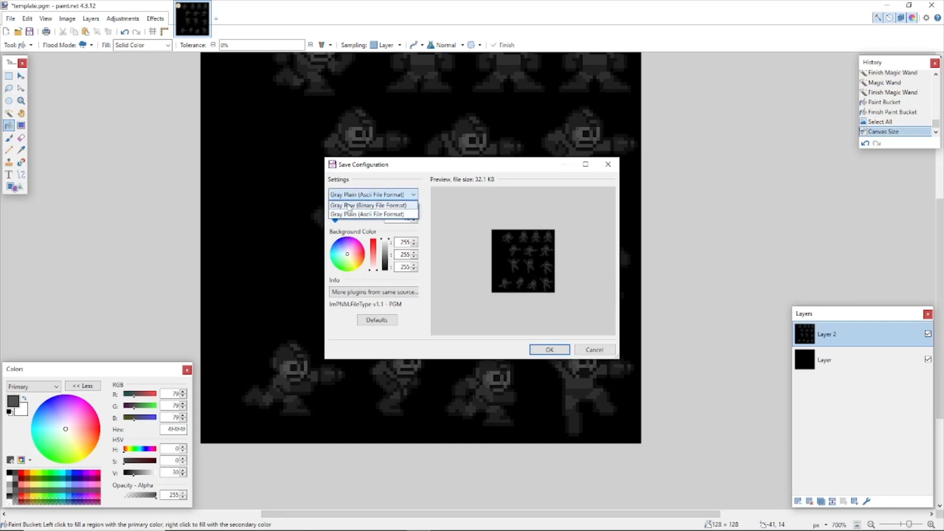
{"action": "left_click", "coordinate": [381, 216]}
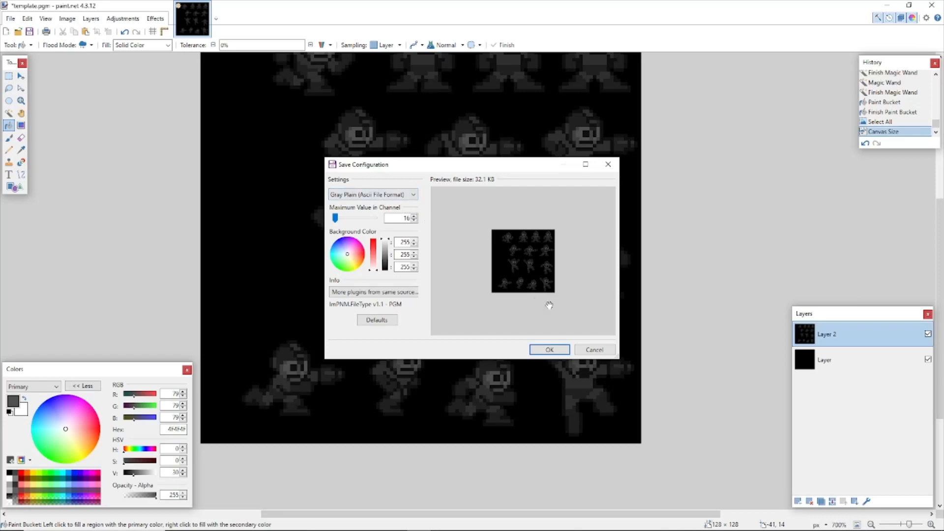
{"action": "left_click", "coordinate": [549, 350]}
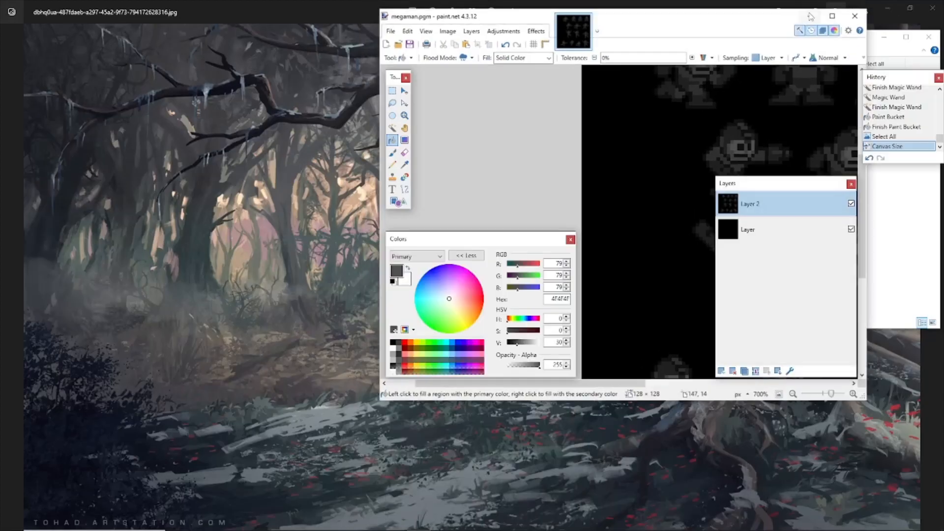
Step: Move paint.net aside, switch to the sprite tutorial folder and open megaman.pgm in Notepad++
{"action": "left_click", "coordinate": [909, 6]}
{"action": "mouse_move", "coordinate": [688, 24]}
{"action": "left_mouse_down"}
{"action": "mouse_move", "coordinate": [943, 114]}
{"action": "mouse_move", "coordinate": [943, 128]}
{"action": "left_mouse_up"}
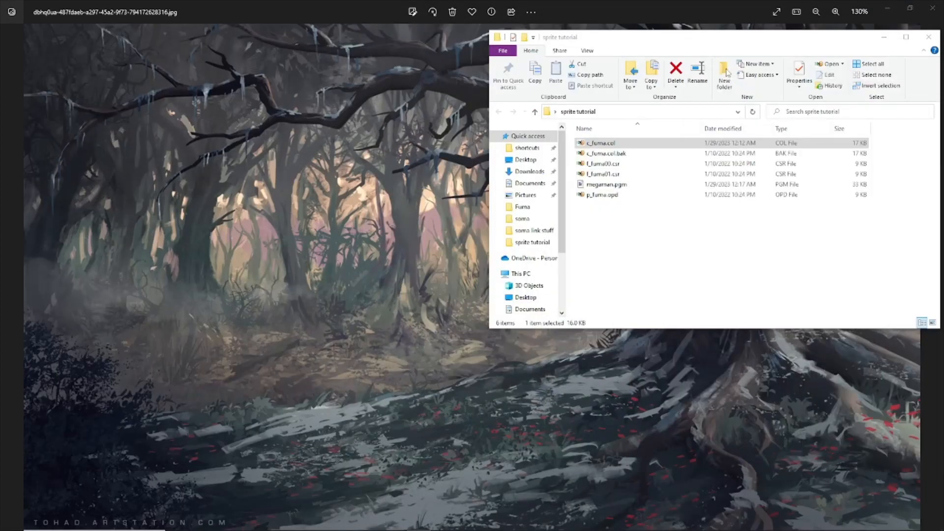
{"action": "left_click", "coordinate": [666, 237]}
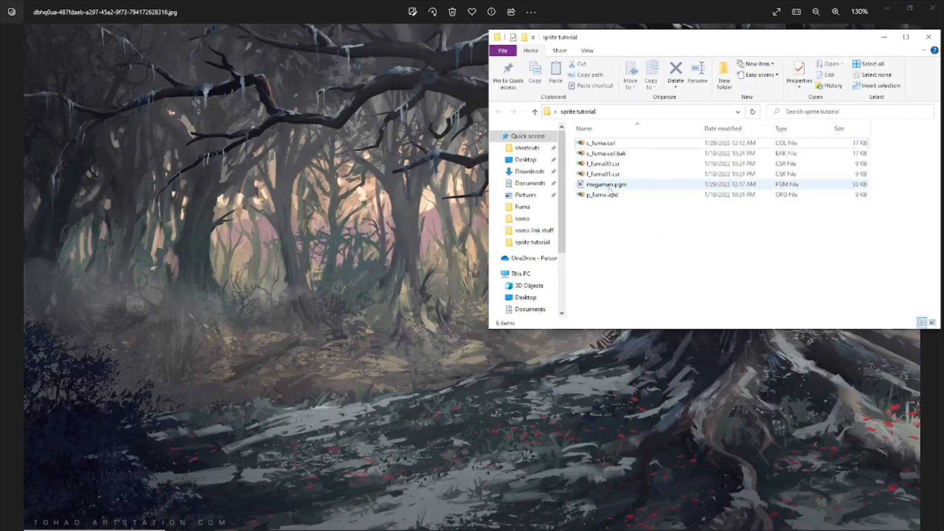
{"action": "left_click_drag", "start_coordinate": [627, 43], "coordinate": [431, 106]}
{"action": "left_click", "coordinate": [406, 250]}
{"action": "right_click", "coordinate": [406, 250]}
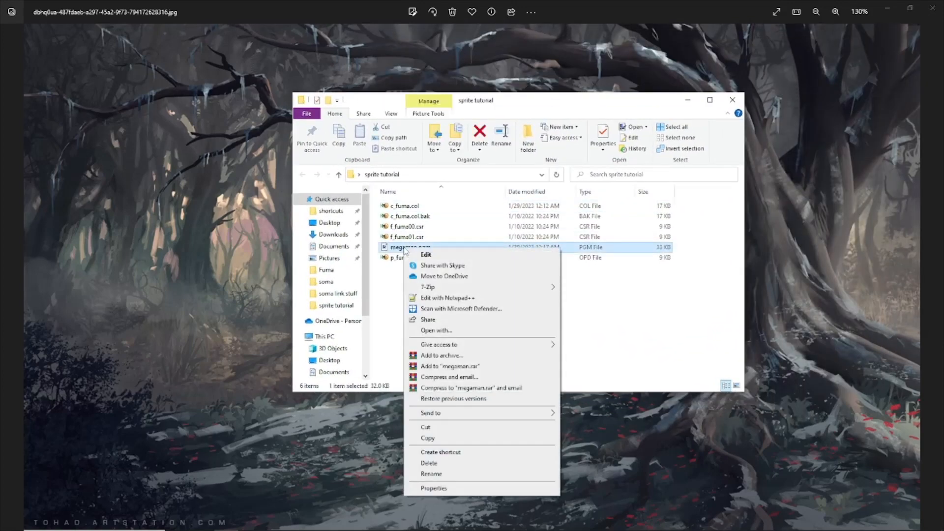
{"action": "left_click", "coordinate": [461, 300]}
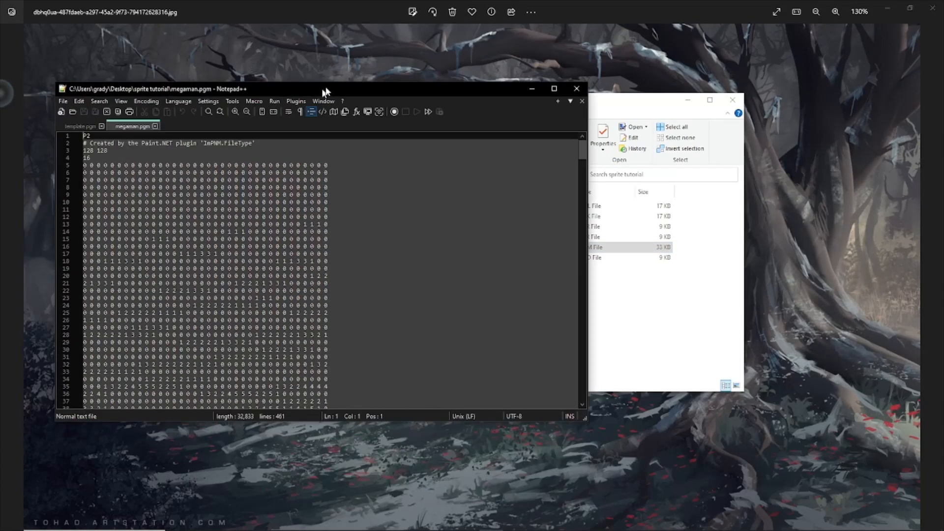
Step: Examine the pixel index values throughout megaman.pgm for any two-digit numbers
{"action": "left_click_drag", "start_coordinate": [294, 88], "coordinate": [361, 60]}
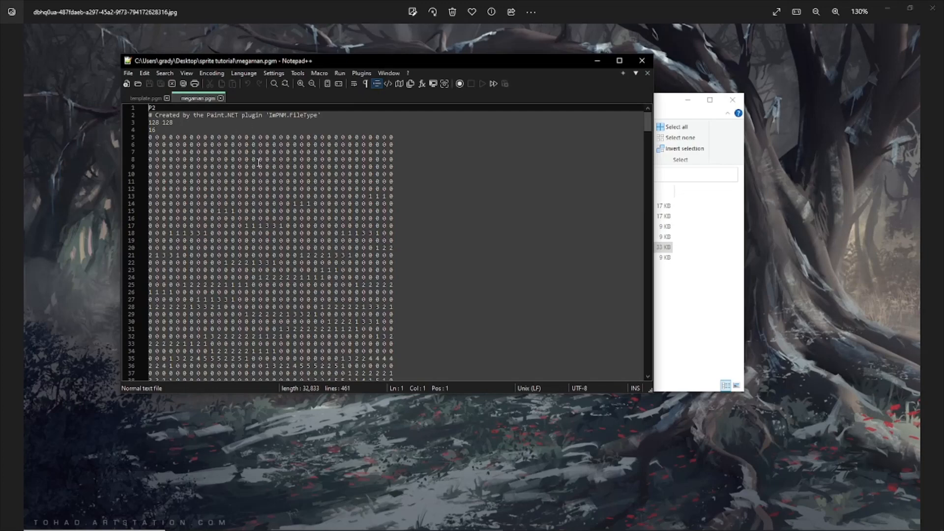
{"action": "scroll", "coordinate": [217, 153], "scroll_direction": "down", "scroll_amount": 20}
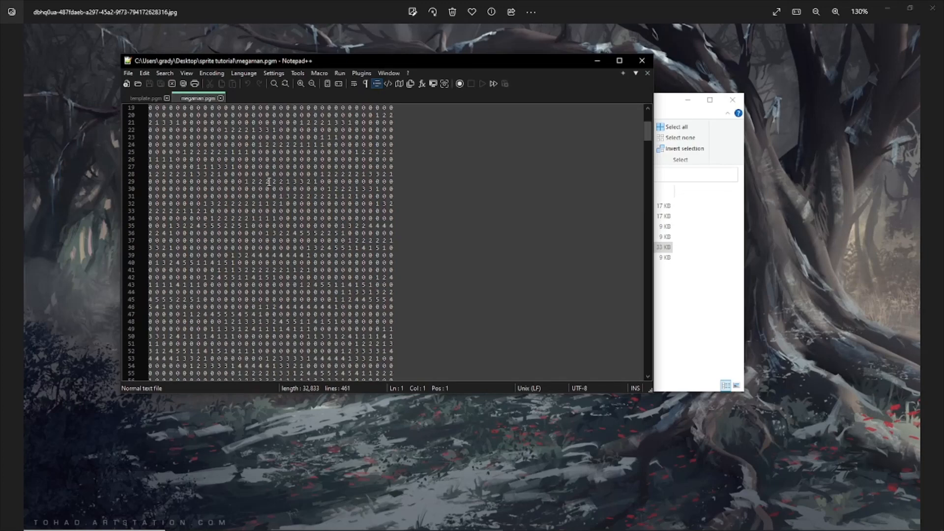
{"action": "scroll", "coordinate": [274, 199], "scroll_direction": "down", "scroll_amount": 20}
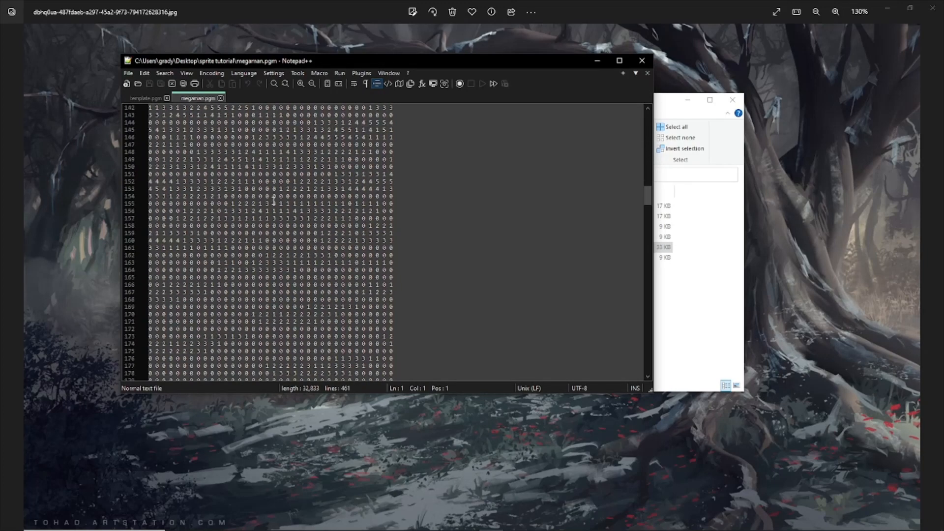
{"action": "scroll", "coordinate": [275, 201], "scroll_direction": "down", "scroll_amount": 10}
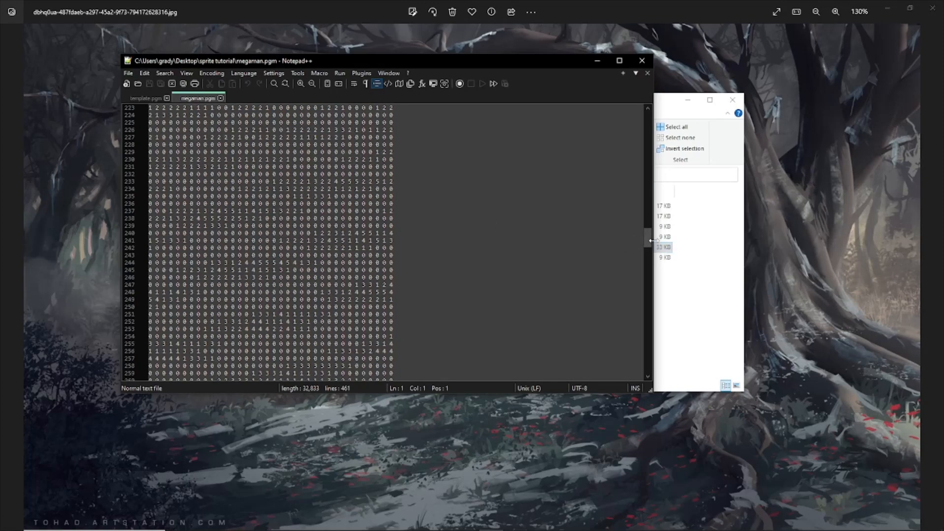
{"action": "left_click_drag", "start_coordinate": [649, 239], "coordinate": [620, 325]}
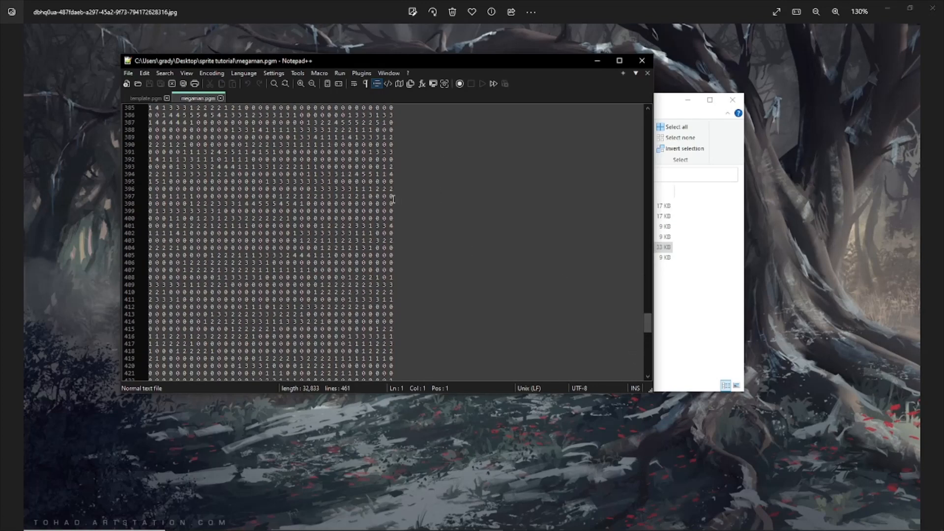
{"action": "scroll", "coordinate": [389, 181], "scroll_direction": "up", "scroll_amount": 20}
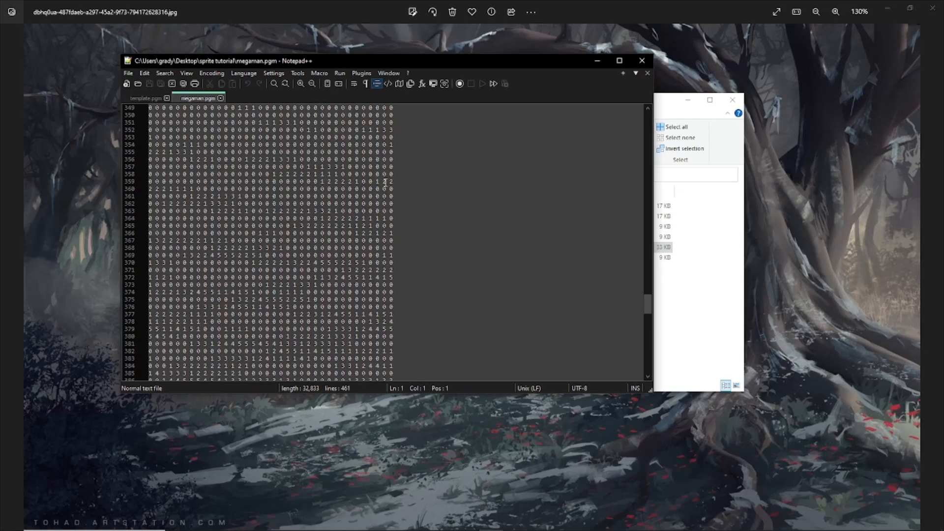
{"action": "scroll", "coordinate": [385, 182], "scroll_direction": "up", "scroll_amount": 14}
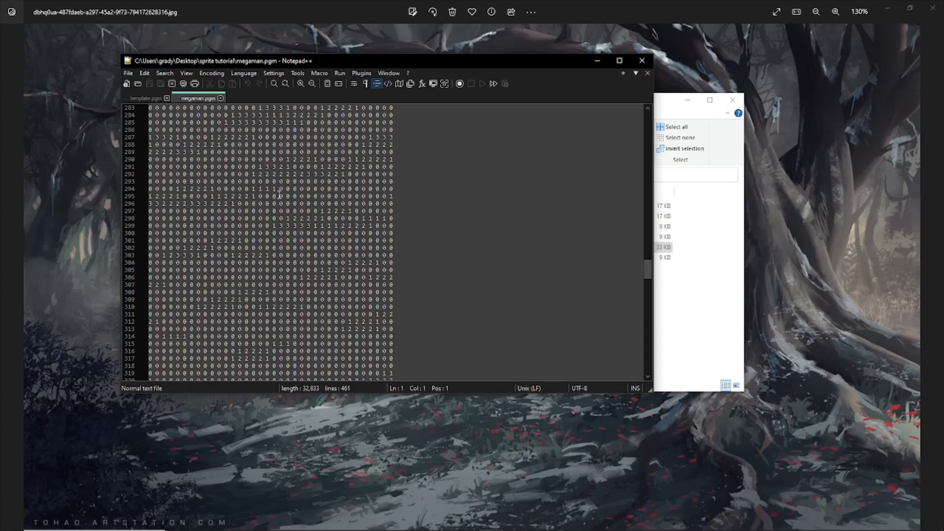
Step: Insert a 1 directly before one of the zeros on line 294 to form a test value of 10
{"action": "left_click", "coordinate": [336, 189]}
{"action": "type", "text": "1"}
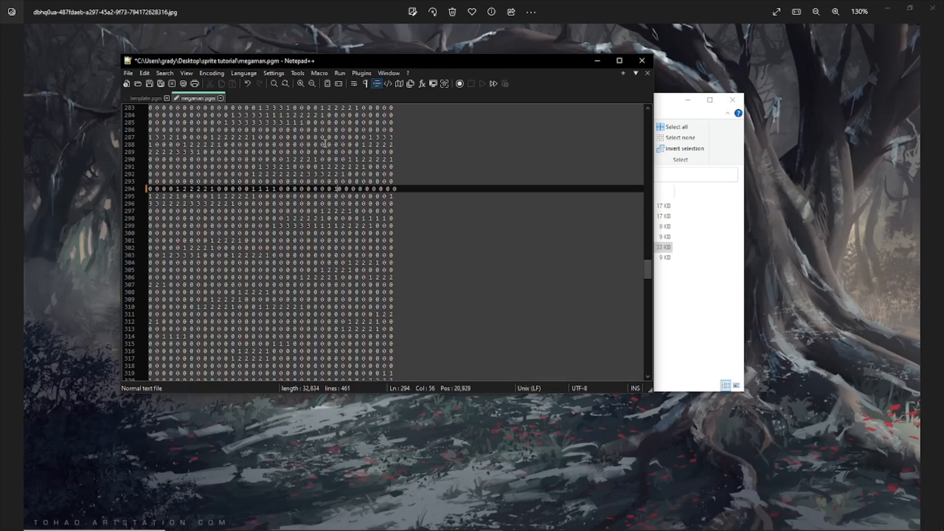
{"action": "left_click", "coordinate": [426, 146]}
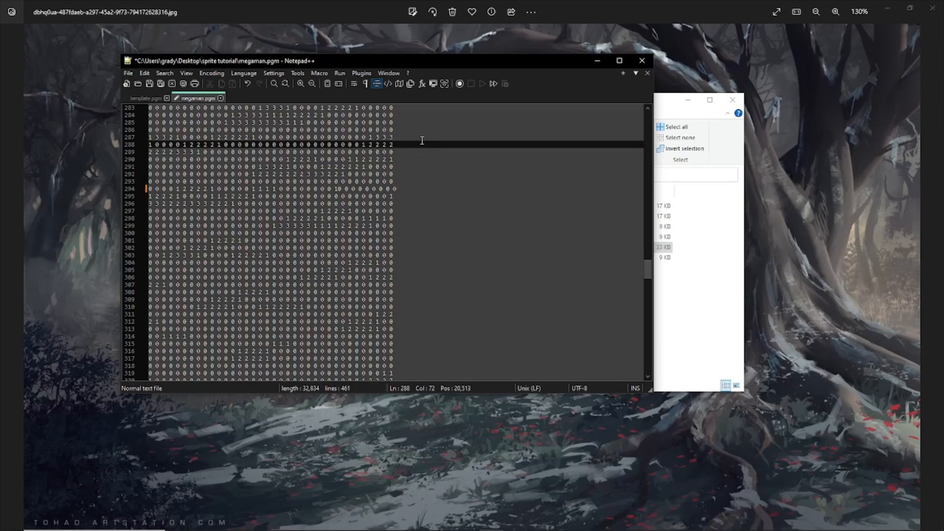
Step: Find and replace all occurrences of 10 with A throughout megaman.pgm
{"action": "key", "text": "ctrl+f"}
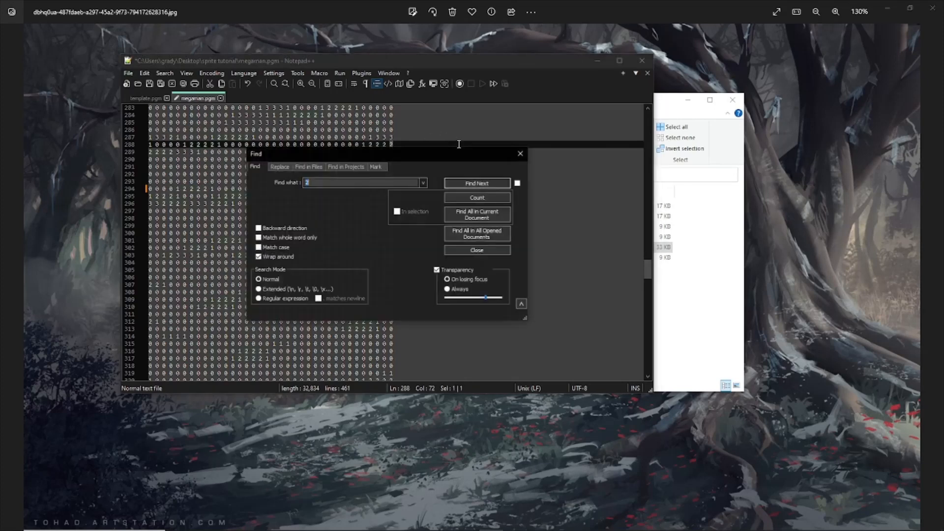
{"action": "left_click", "coordinate": [280, 168]}
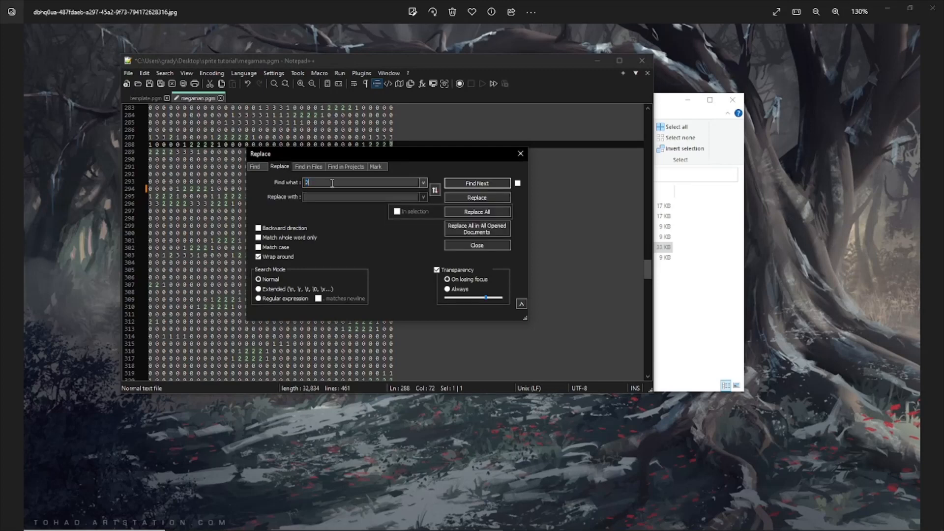
{"action": "left_click", "coordinate": [325, 197]}
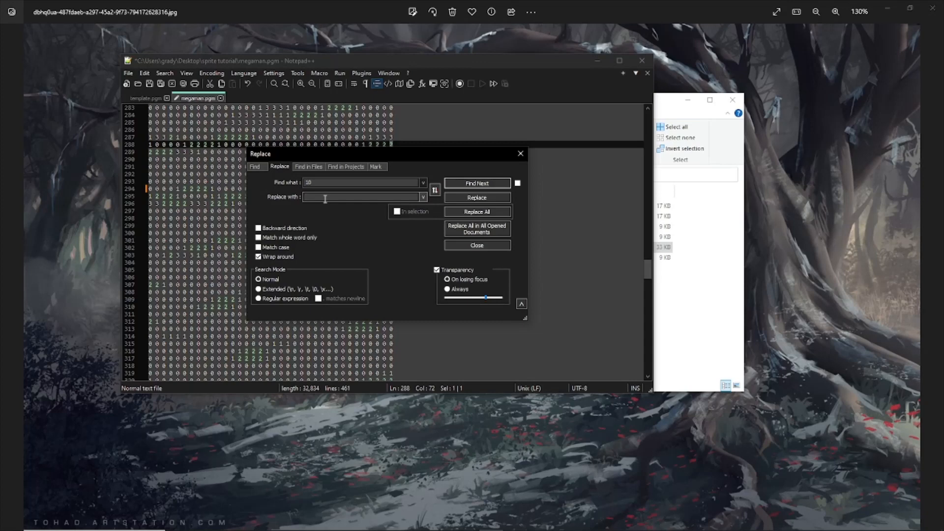
{"action": "type", "text": "A"}
{"action": "left_click_drag", "start_coordinate": [433, 153], "coordinate": [628, 126]}
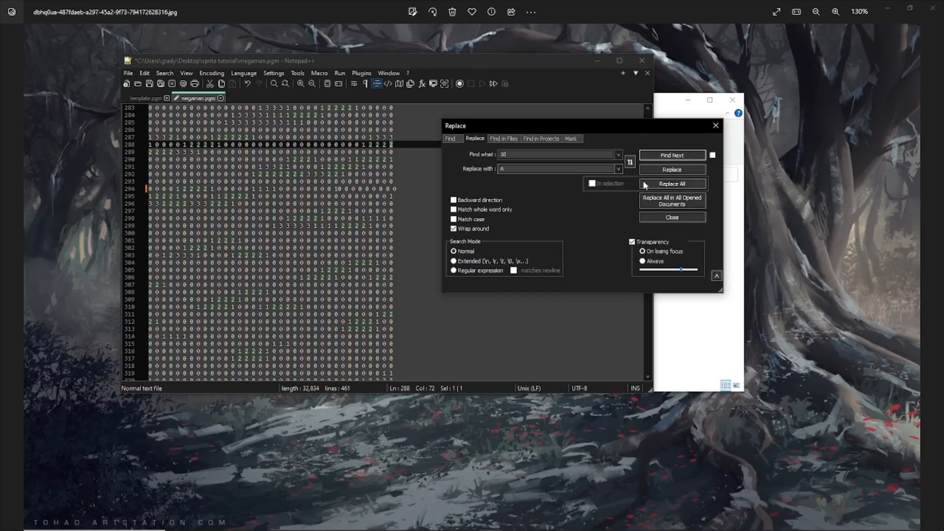
{"action": "left_click", "coordinate": [677, 155]}
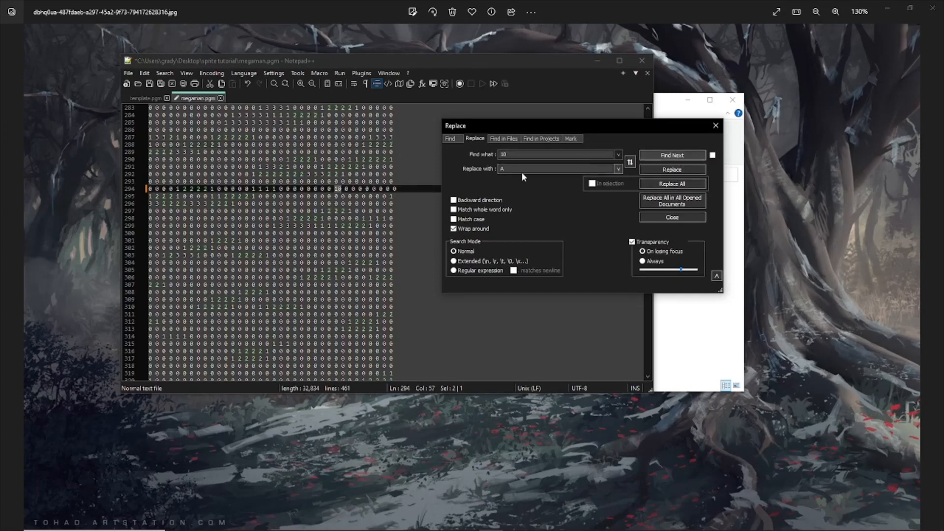
{"action": "left_click", "coordinate": [684, 185]}
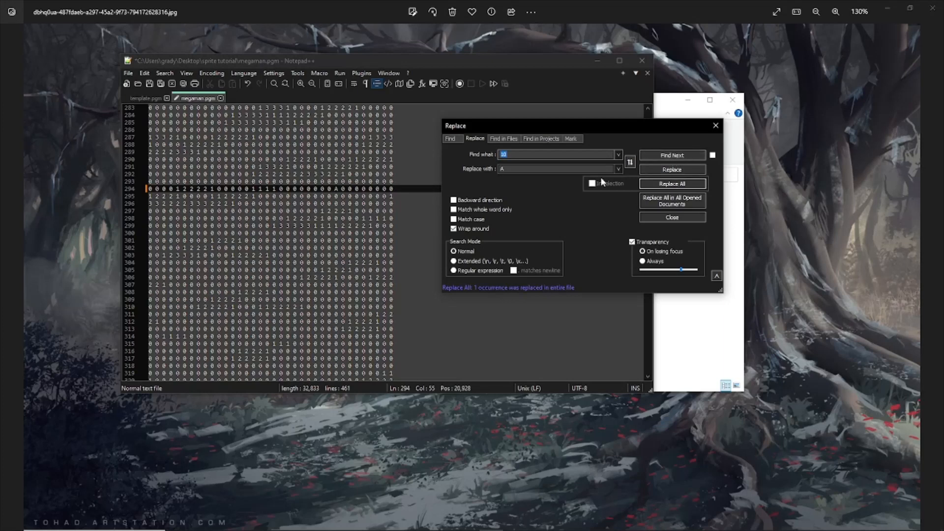
{"action": "left_click", "coordinate": [716, 126]}
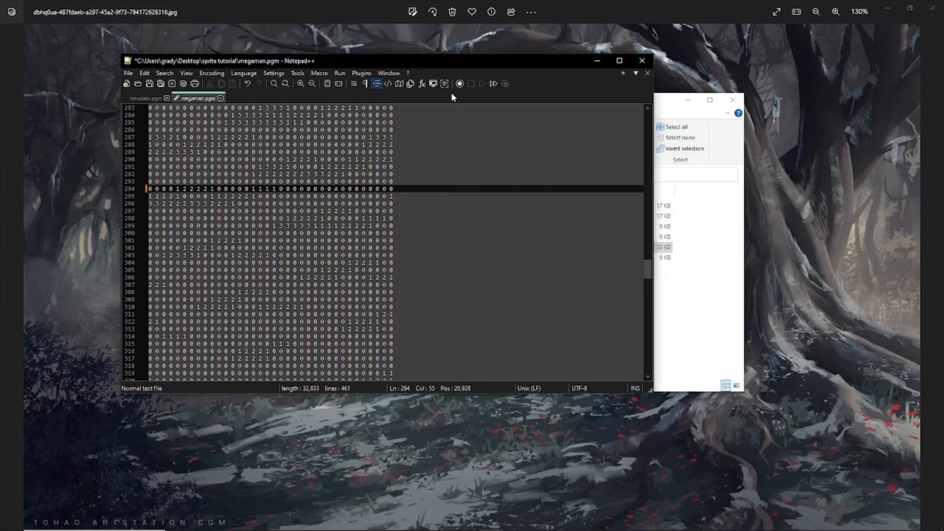
Step: Undo the replacement with A and the test digit inserted on line 294
{"action": "key", "text": "ctrl+z"}
{"action": "key", "text": "ctrl+z"}
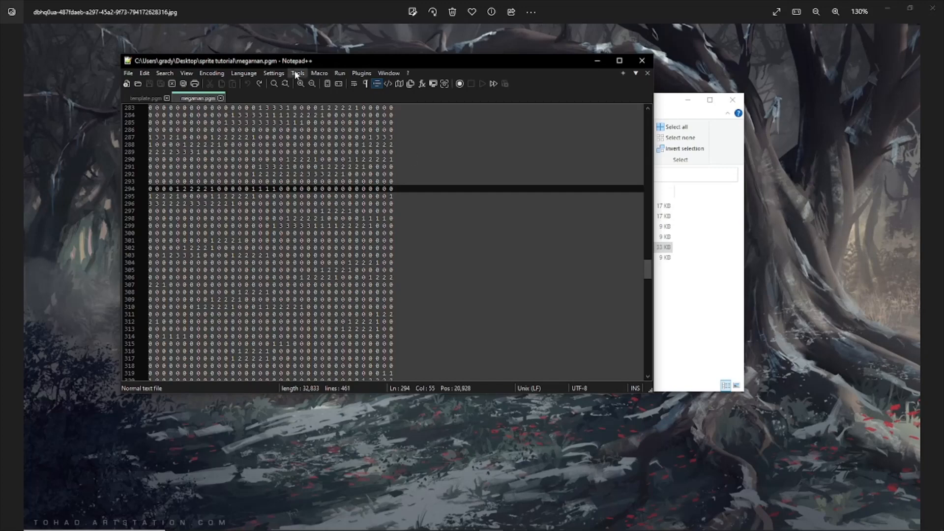
{"action": "left_click_drag", "start_coordinate": [300, 60], "coordinate": [233, 47]}
{"action": "scroll", "coordinate": [354, 211], "scroll_direction": "up", "scroll_amount": 11}
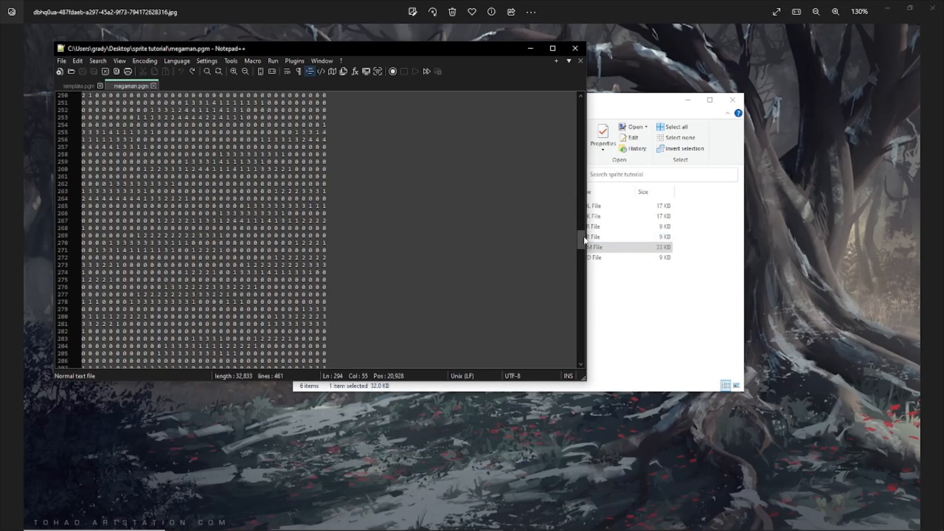
{"action": "left_click_drag", "start_coordinate": [585, 239], "coordinate": [571, 104]}
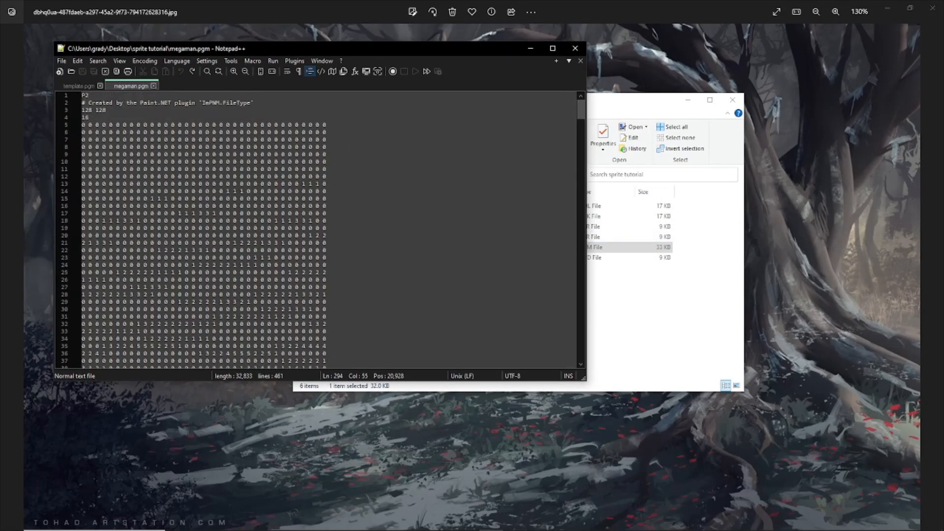
Step: Switch to the sprite tutorial folder and open f_fuma00.csr in HxD alongside c_fuma.col
{"action": "left_click", "coordinate": [634, 290]}
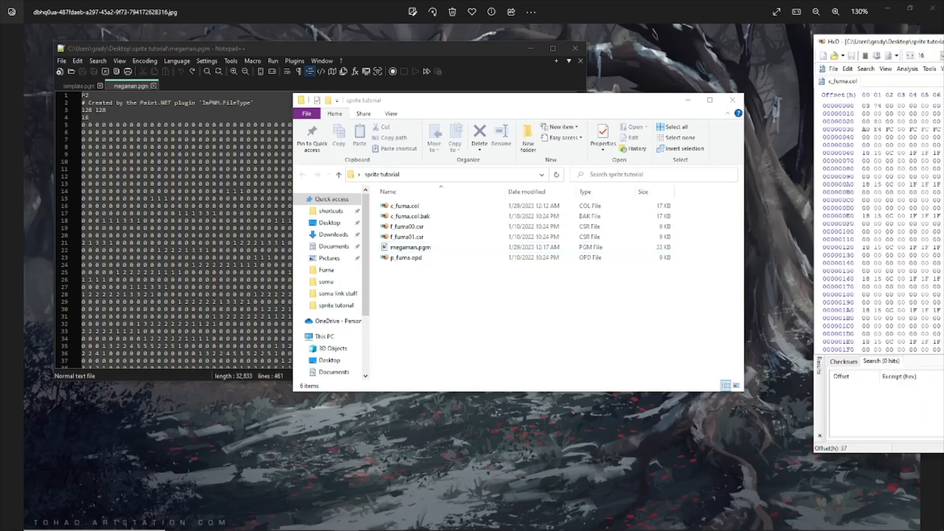
{"action": "left_click_drag", "start_coordinate": [352, 101], "coordinate": [149, 53]}
{"action": "left_click", "coordinate": [508, 101]}
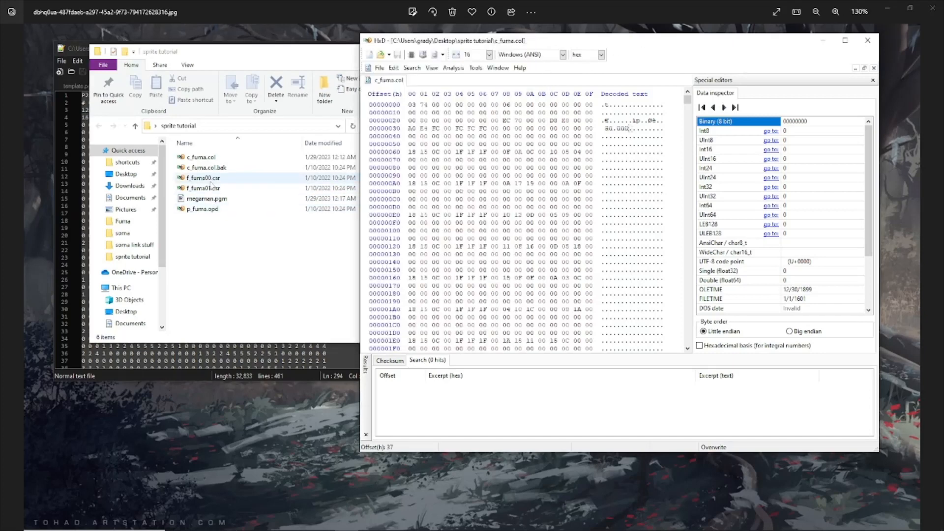
{"action": "left_click_drag", "start_coordinate": [200, 179], "coordinate": [439, 88]}
{"action": "left_click_drag", "start_coordinate": [531, 41], "coordinate": [252, 26]}
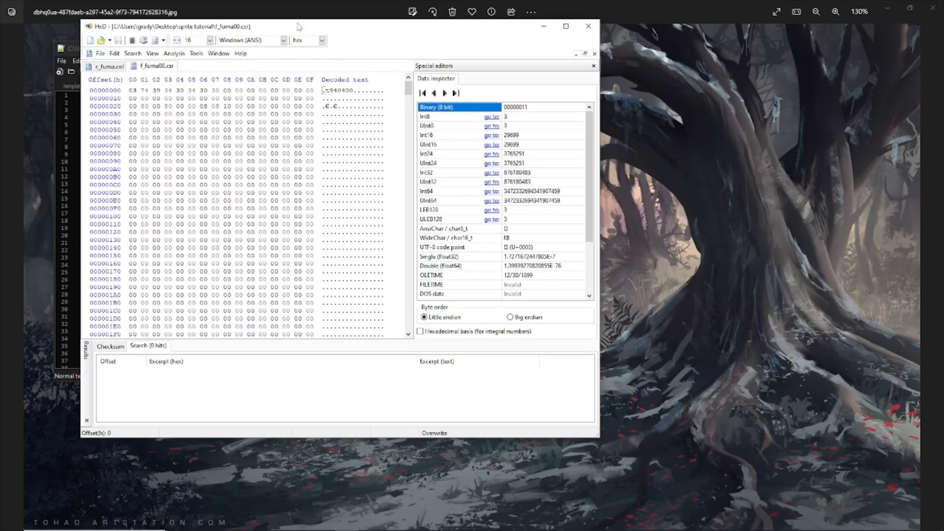
Step: Enlarge the HxD window and look through the start of f_fuma00.csr for the sprite's pixel bytes
{"action": "left_click_drag", "start_coordinate": [418, 28], "coordinate": [360, 10]}
{"action": "left_click_drag", "start_coordinate": [541, 418], "coordinate": [843, 501]}
{"action": "scroll", "coordinate": [491, 246], "scroll_direction": "down", "scroll_amount": 10}
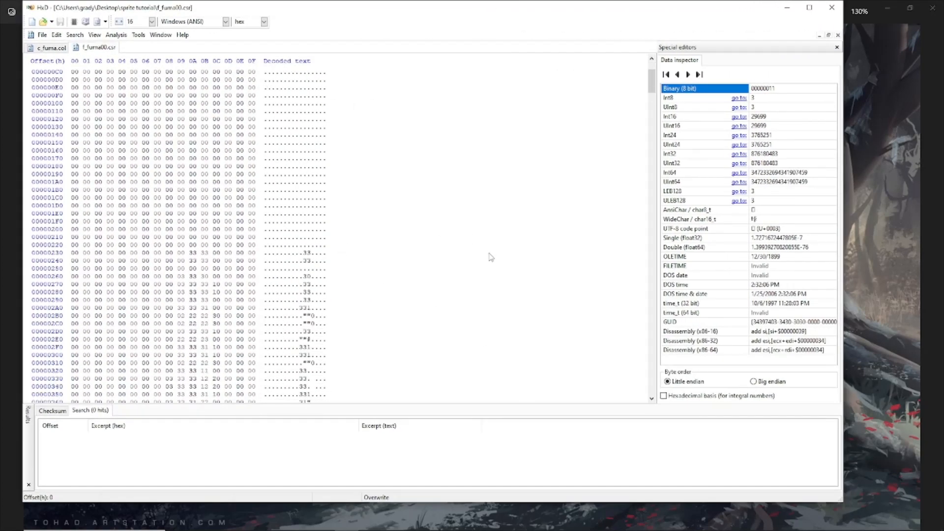
Step: Show f_fuma00.csr with 64 bytes per row and a byte group size of 16
{"action": "left_click", "coordinate": [152, 22]}
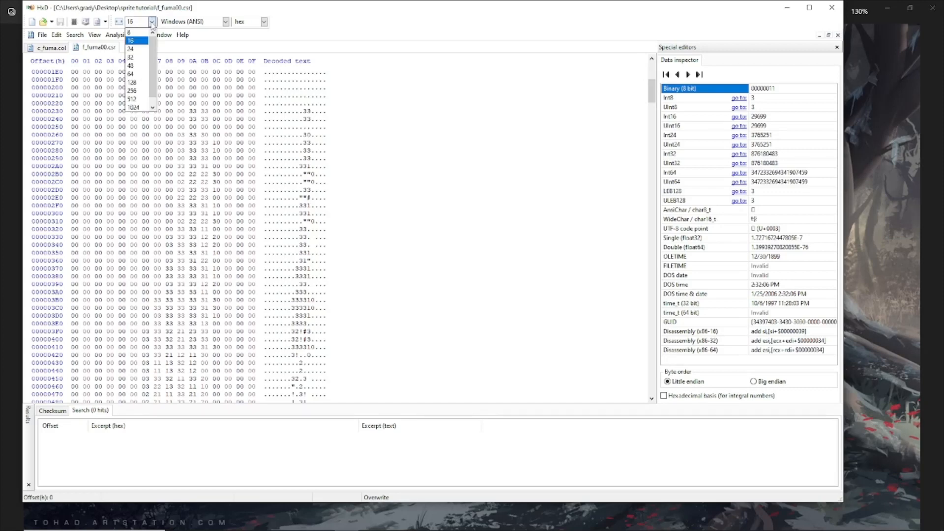
{"action": "left_click", "coordinate": [140, 73]}
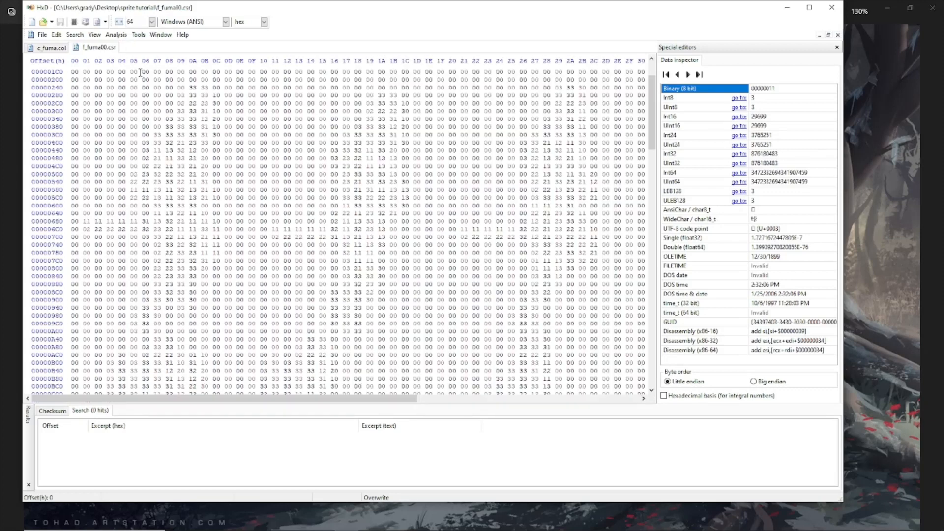
{"action": "left_click", "coordinate": [95, 35]}
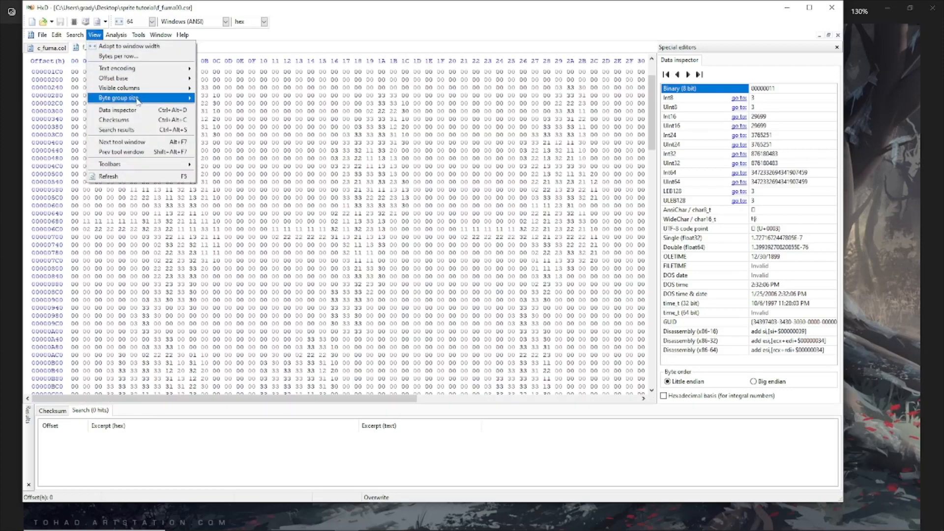
{"action": "mouse_move", "coordinate": [138, 101]}
{"action": "left_click", "coordinate": [209, 137]}
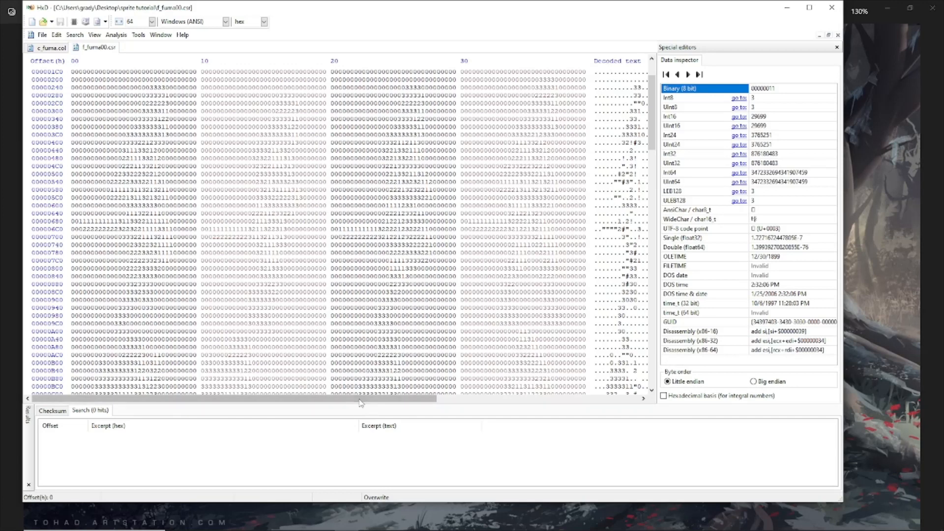
Step: Examine the sprite shapes in the decoded text of f_fuma00.csr through to the end of the file
{"action": "left_click_drag", "start_coordinate": [376, 398], "coordinate": [578, 401]}
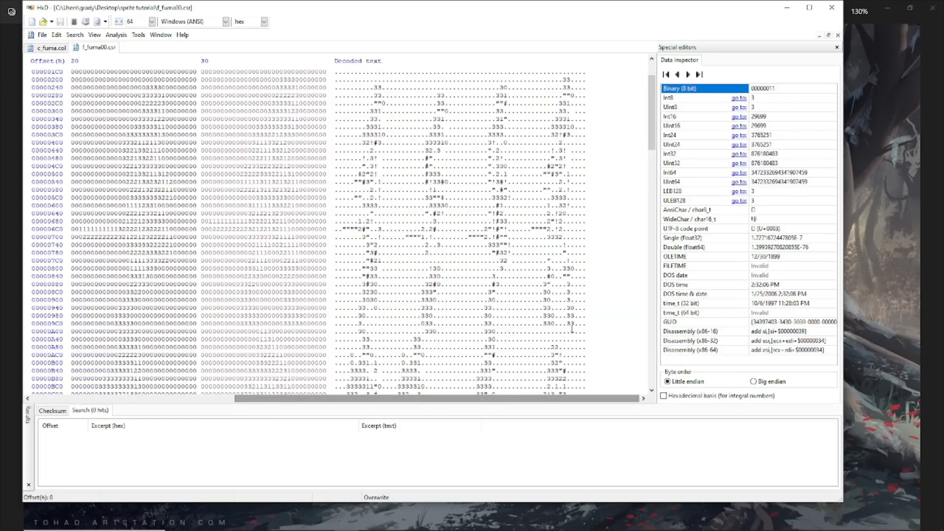
{"action": "scroll", "coordinate": [563, 315], "scroll_direction": "down", "scroll_amount": 20}
{"action": "scroll", "coordinate": [562, 318], "scroll_direction": "down", "scroll_amount": 7}
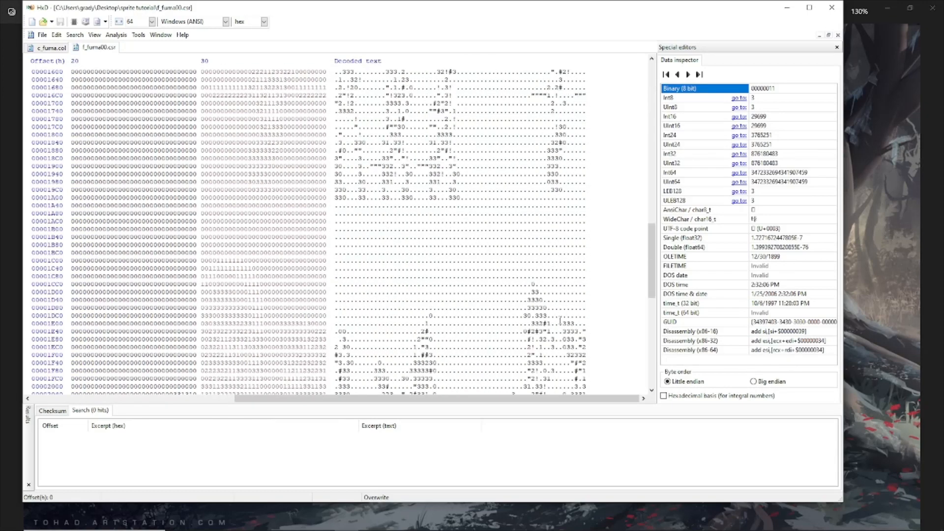
{"action": "scroll", "coordinate": [514, 283], "scroll_direction": "down", "scroll_amount": 8}
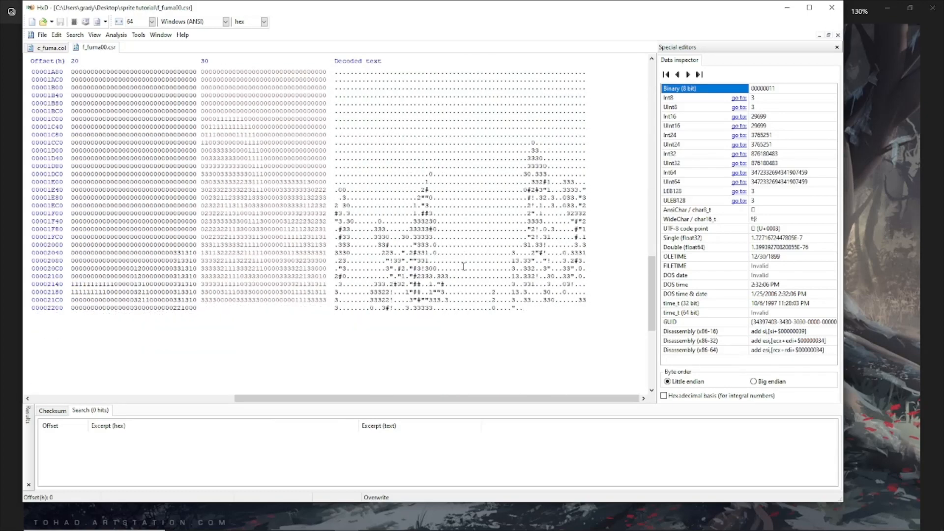
{"action": "scroll", "coordinate": [465, 286], "scroll_direction": "up", "scroll_amount": 20}
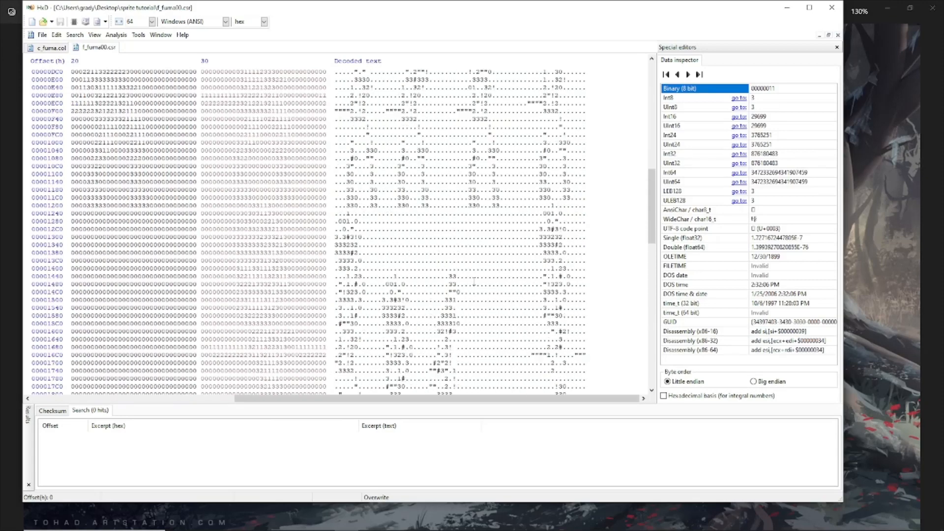
{"action": "scroll", "coordinate": [467, 283], "scroll_direction": "up", "scroll_amount": 10}
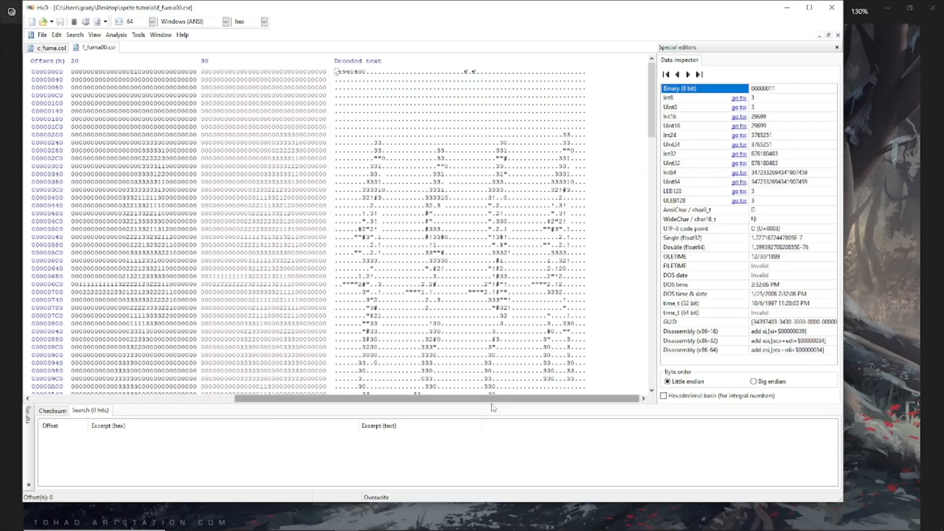
{"action": "left_click_drag", "start_coordinate": [492, 399], "coordinate": [282, 394]}
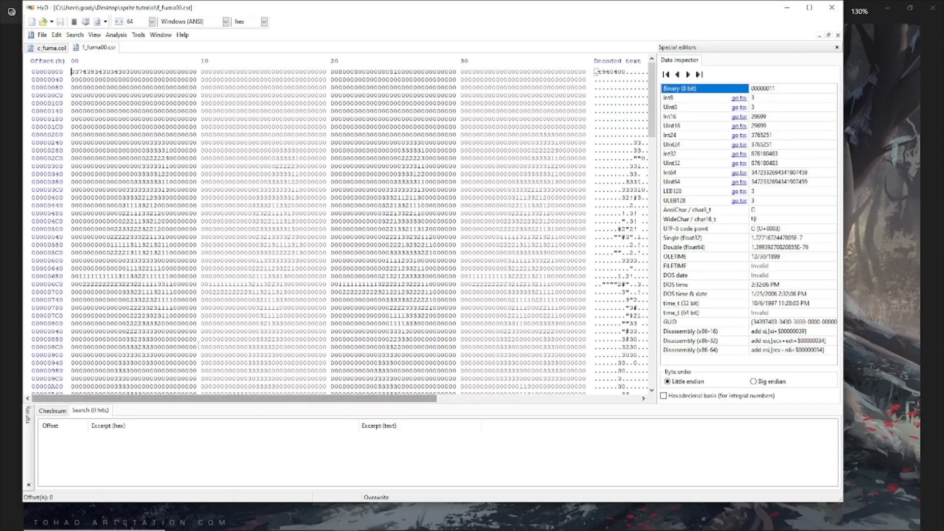
Step: Switch to megaman.pgm in Notepad++ and copy all pixel values from line 5 to the end of the data
{"action": "left_click_drag", "start_coordinate": [326, 10], "coordinate": [943, 4]}
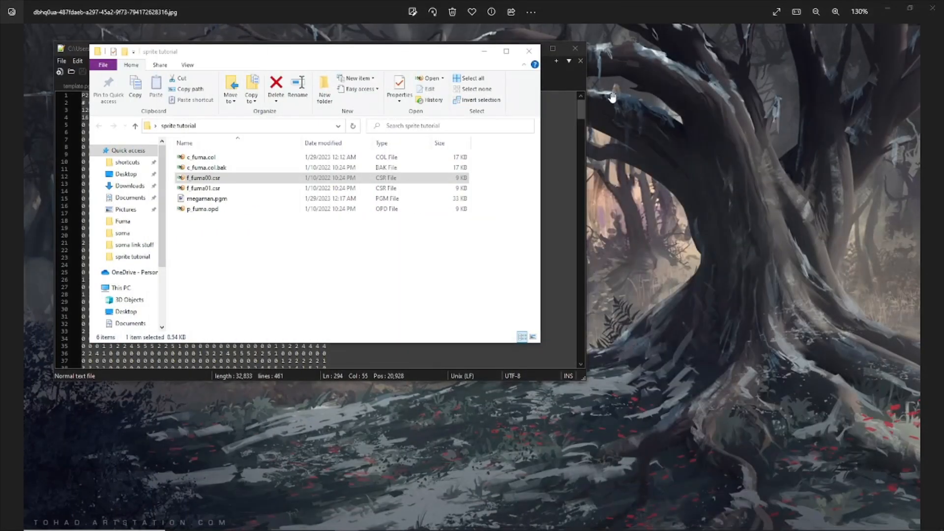
{"action": "left_click", "coordinate": [557, 78]}
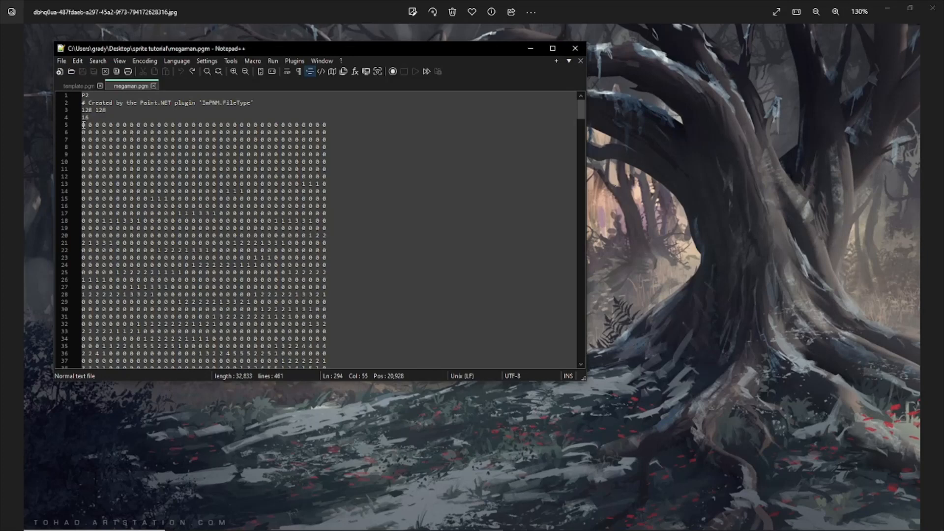
{"action": "left_click_drag", "start_coordinate": [83, 124], "coordinate": [322, 264]}
{"action": "scroll", "coordinate": [325, 234], "scroll_direction": "down", "scroll_amount": 8}
{"action": "scroll", "coordinate": [319, 261], "scroll_direction": "down", "scroll_amount": 20}
{"action": "scroll", "coordinate": [323, 265], "scroll_direction": "down", "scroll_amount": 20}
{"action": "scroll", "coordinate": [322, 264], "scroll_direction": "down", "scroll_amount": 20}
{"action": "scroll", "coordinate": [322, 264], "scroll_direction": "down", "scroll_amount": 20}
{"action": "scroll", "coordinate": [323, 264], "scroll_direction": "up", "scroll_amount": 6}
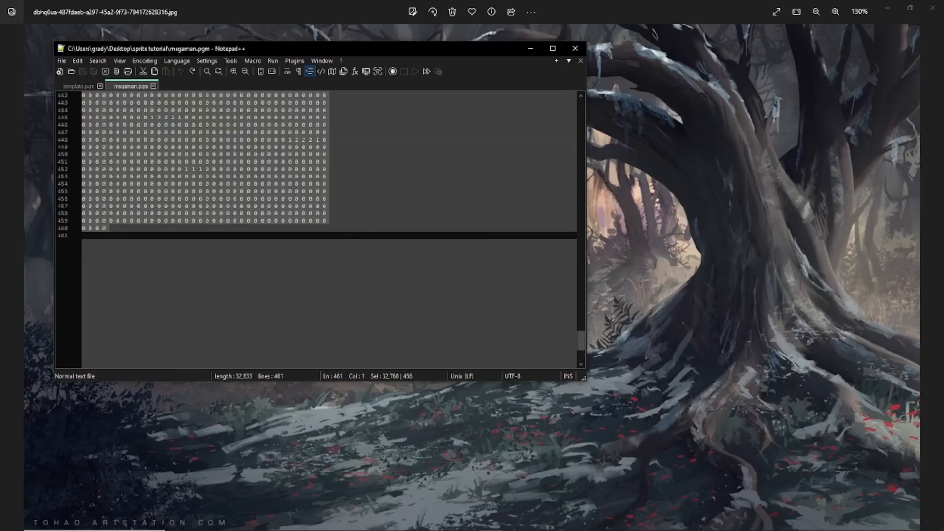
Step: Return to f_fuma00.csr in HxD and overwrite its bytes from offset 230 with the copied Mega Man pixel values
{"action": "left_click_drag", "start_coordinate": [943, 25], "coordinate": [287, 3]}
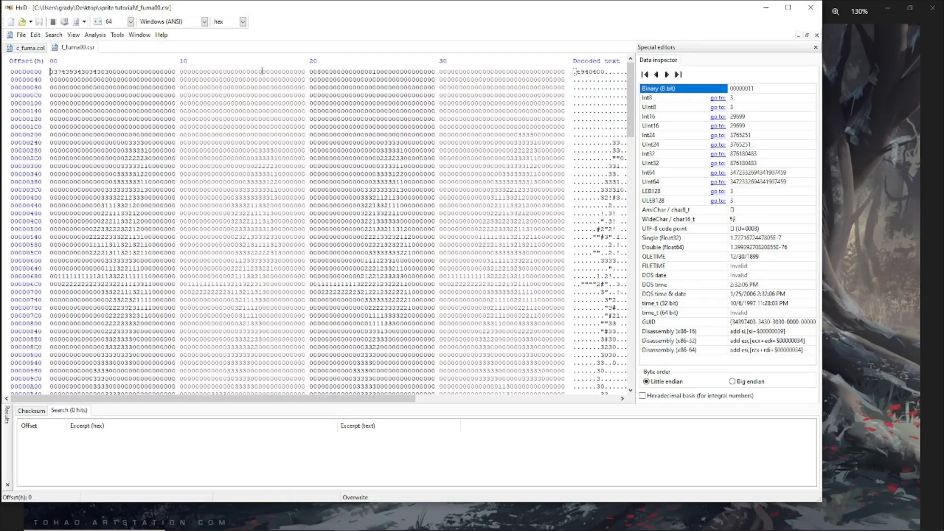
{"action": "left_click", "coordinate": [439, 72]}
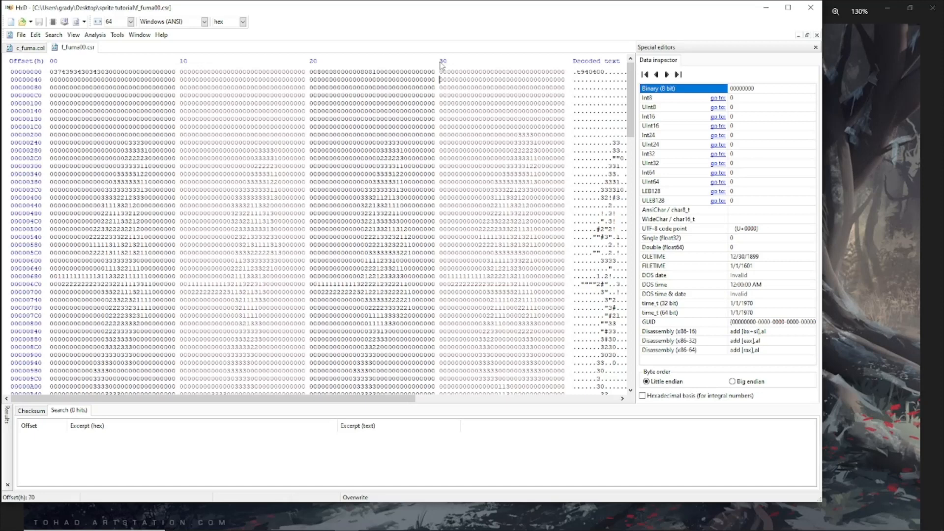
{"action": "key", "text": "Down"}
{"action": "key", "text": "ctrl+b"}
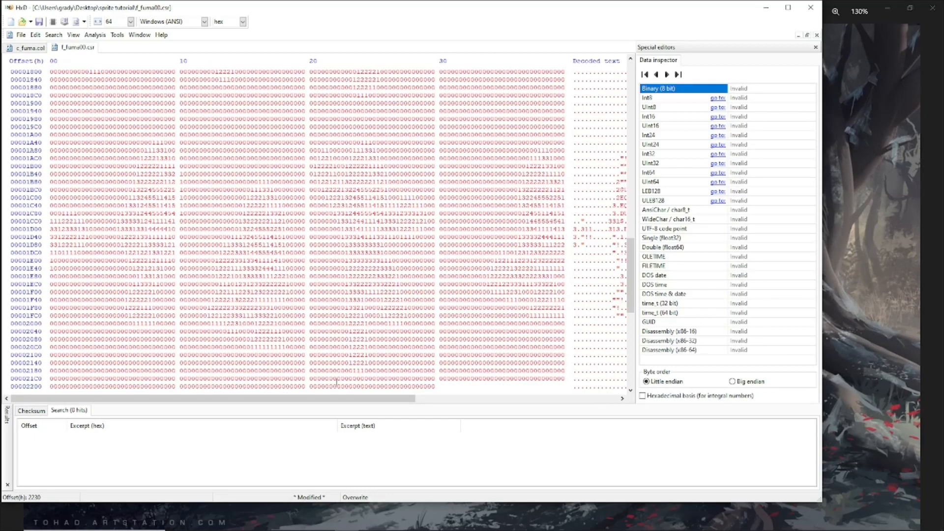
Step: Check the pasted Mega Man sprites in the decoded text and hex data, and save f_fuma00.csr
{"action": "left_click_drag", "start_coordinate": [345, 399], "coordinate": [546, 399]}
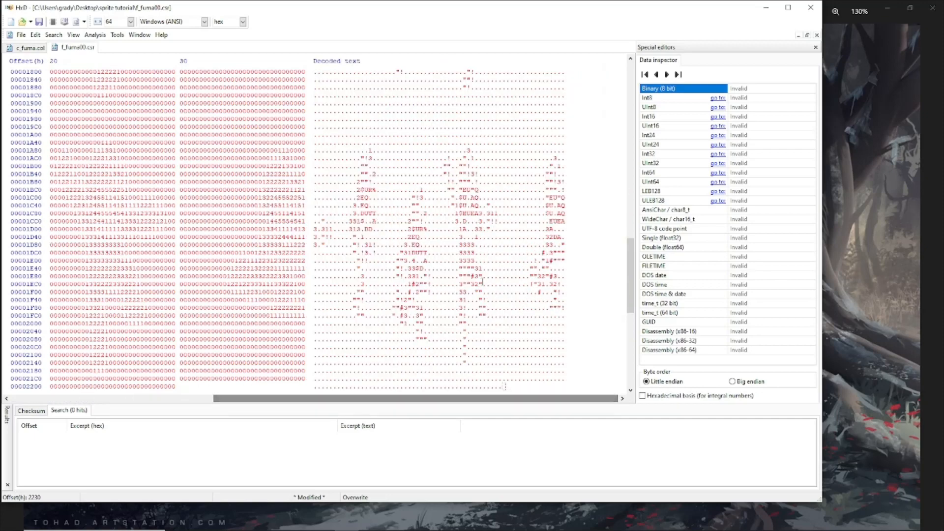
{"action": "scroll", "coordinate": [482, 282], "scroll_direction": "up", "scroll_amount": 20}
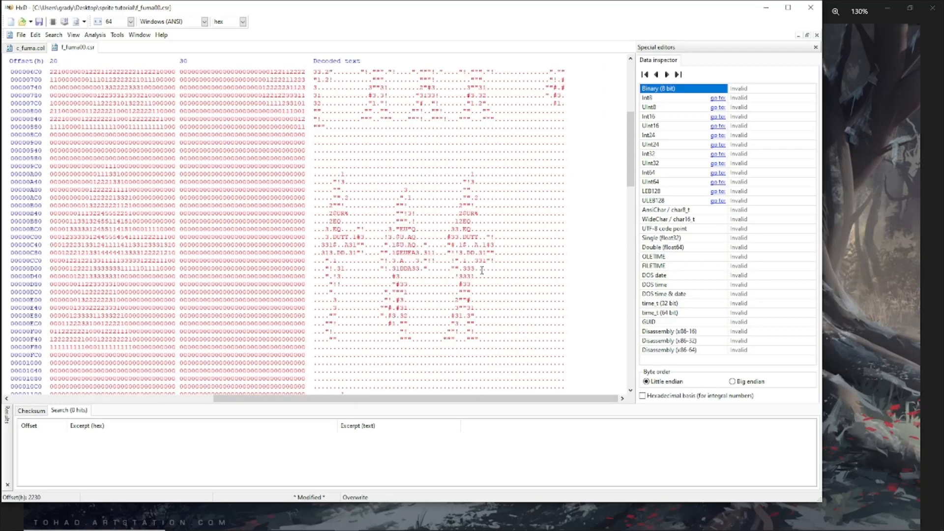
{"action": "scroll", "coordinate": [483, 269], "scroll_direction": "down", "scroll_amount": 7}
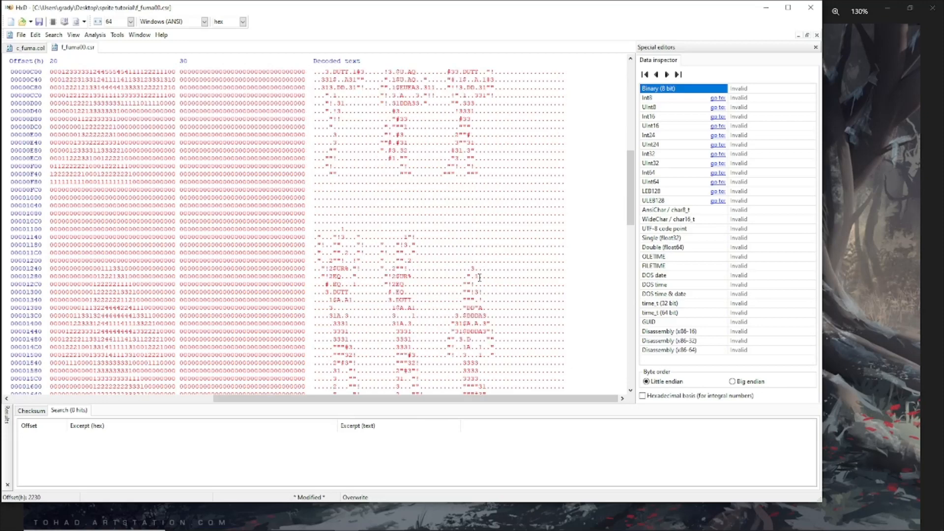
{"action": "scroll", "coordinate": [479, 277], "scroll_direction": "down", "scroll_amount": 20}
{"action": "scroll", "coordinate": [460, 379], "scroll_direction": "left", "scroll_amount": 8}
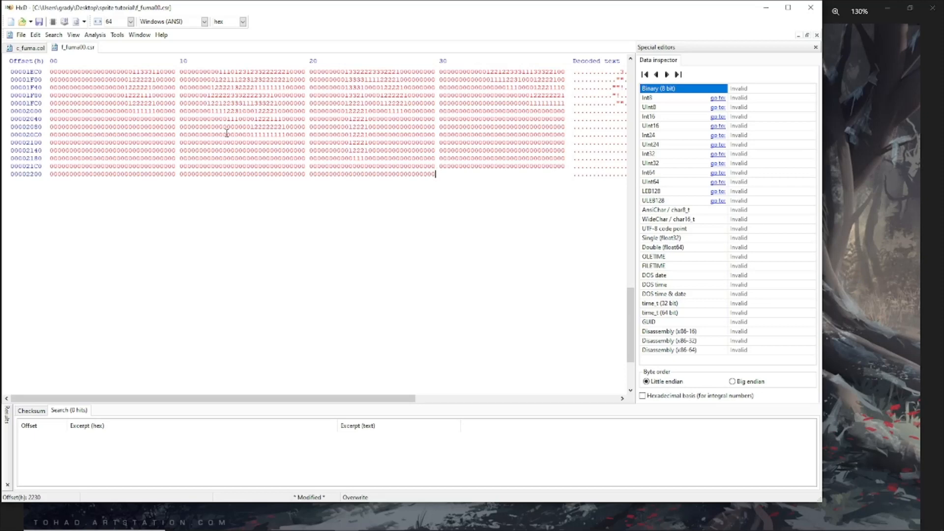
{"action": "scroll", "coordinate": [227, 133], "scroll_direction": "up", "scroll_amount": 20}
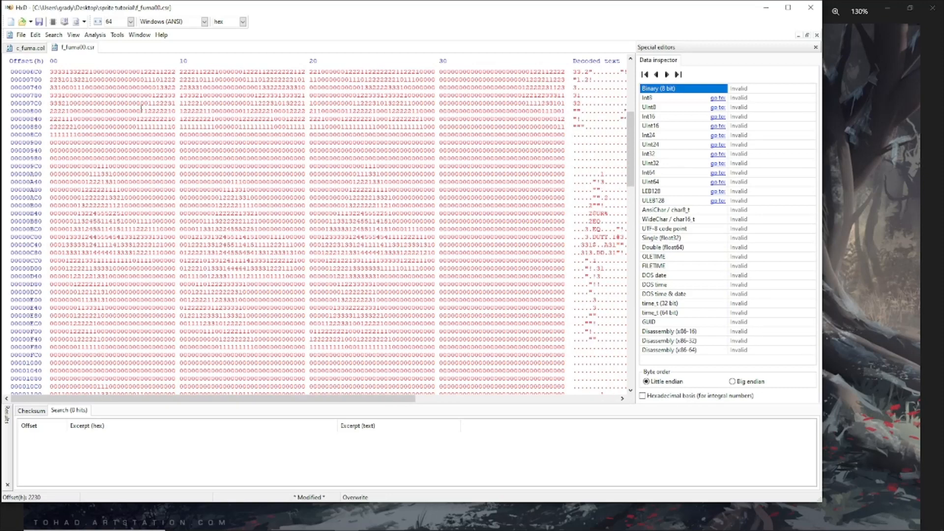
{"action": "scroll", "coordinate": [142, 108], "scroll_direction": "up", "scroll_amount": 8}
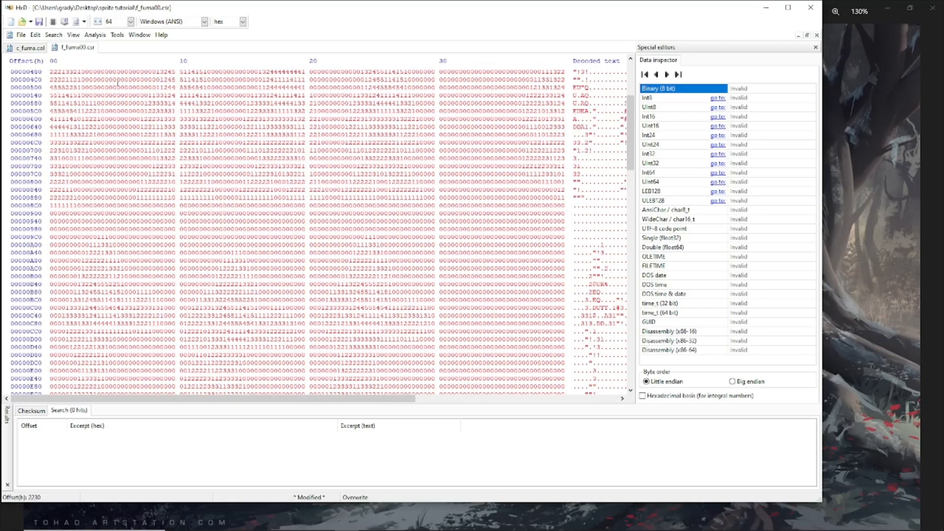
{"action": "left_click", "coordinate": [39, 22]}
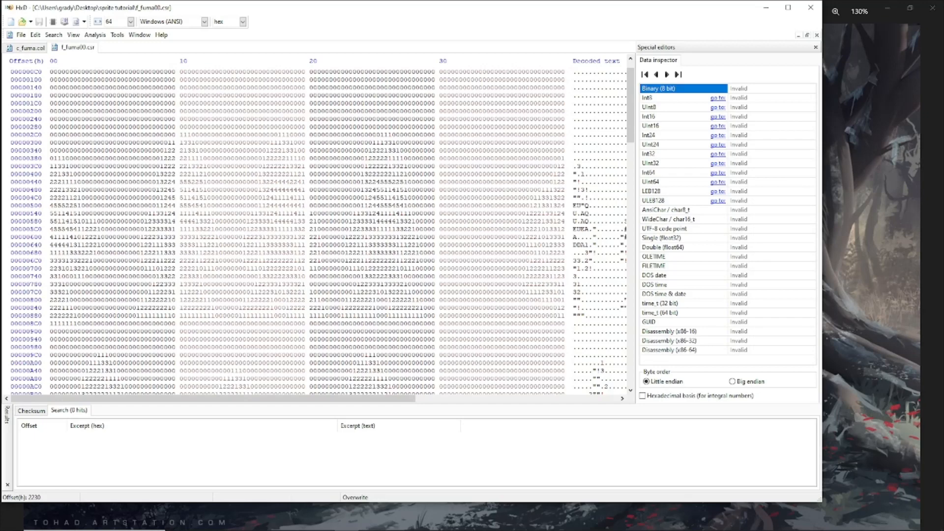
Step: Switch to TiledGGD and open the edited f_fuma00.csr from the Desktop's sprite tutorial folder as graphics
{"action": "left_click_drag", "start_coordinate": [943, 55], "coordinate": [345, 70]}
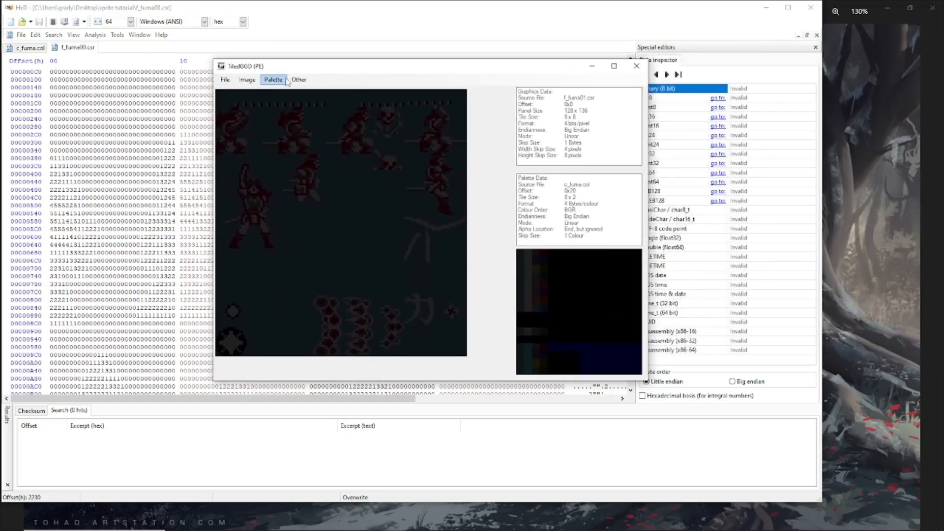
{"action": "left_click", "coordinate": [225, 81]}
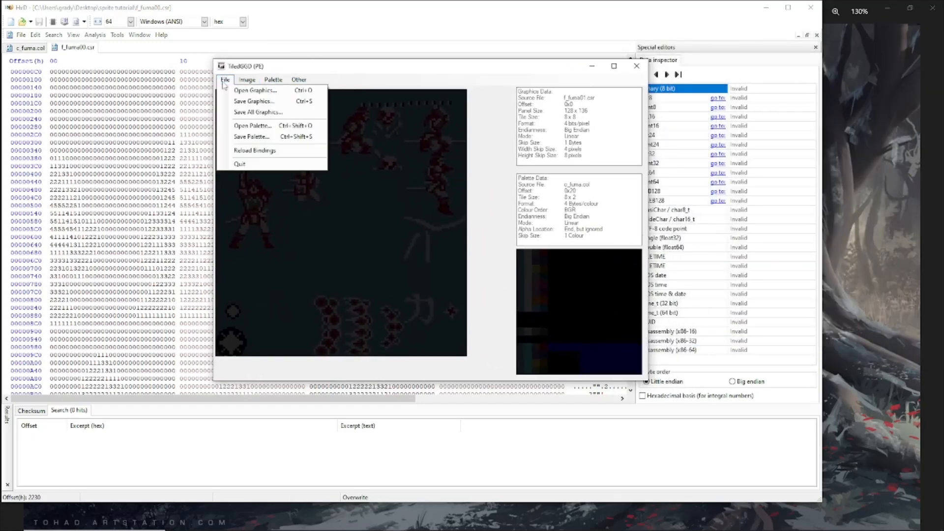
{"action": "left_click", "coordinate": [245, 91]}
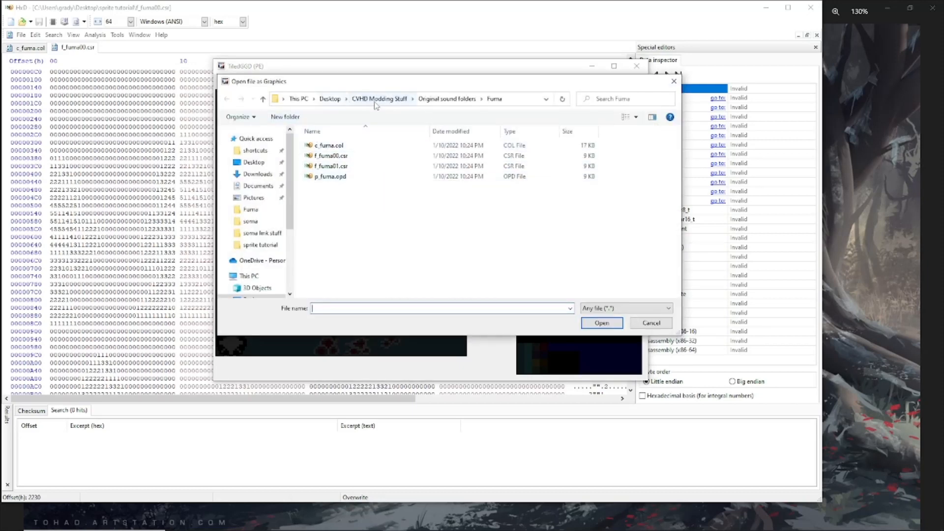
{"action": "left_click", "coordinate": [330, 99]}
{"action": "scroll", "coordinate": [464, 216], "scroll_direction": "down", "scroll_amount": 10}
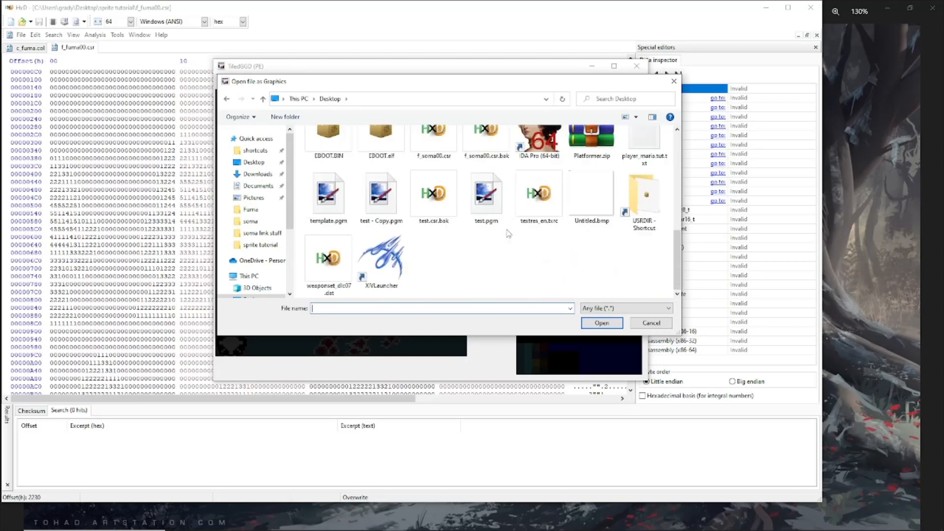
{"action": "scroll", "coordinate": [508, 234], "scroll_direction": "up", "scroll_amount": 5}
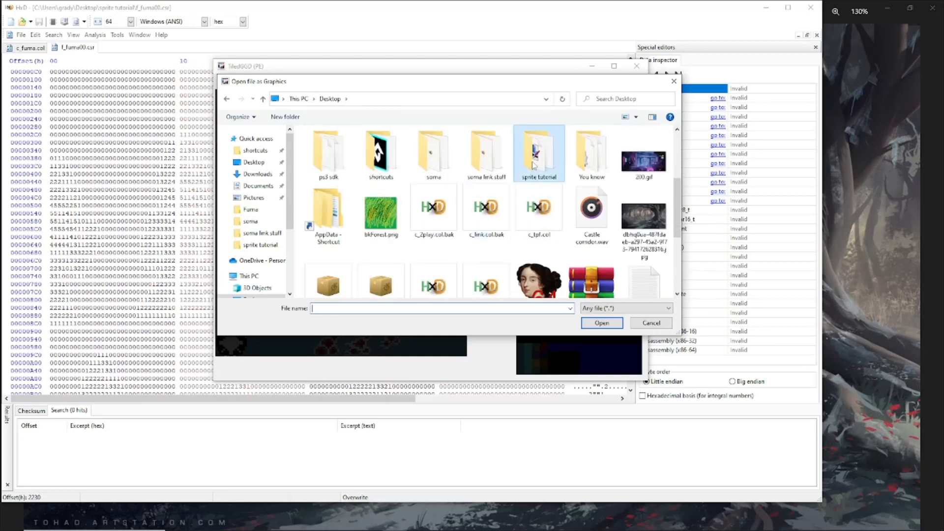
{"action": "double_click", "coordinate": [539, 157]}
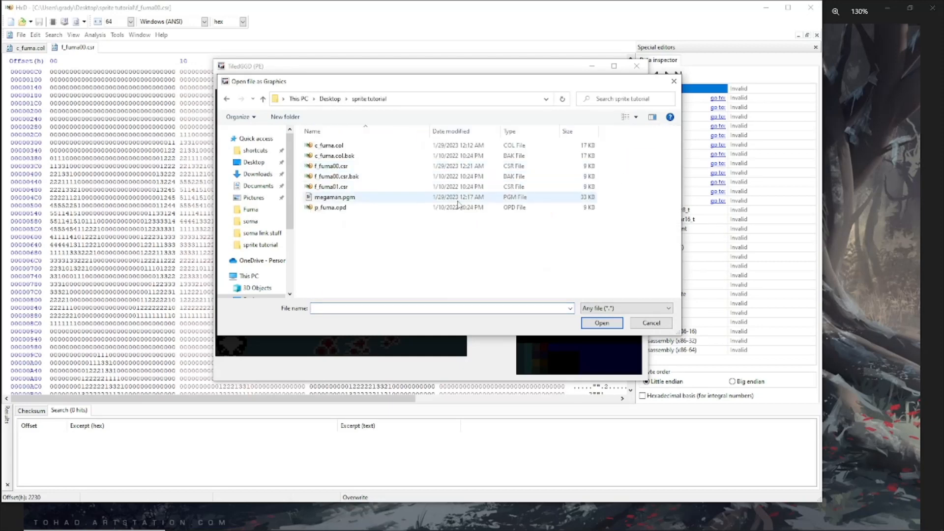
{"action": "left_click", "coordinate": [346, 168]}
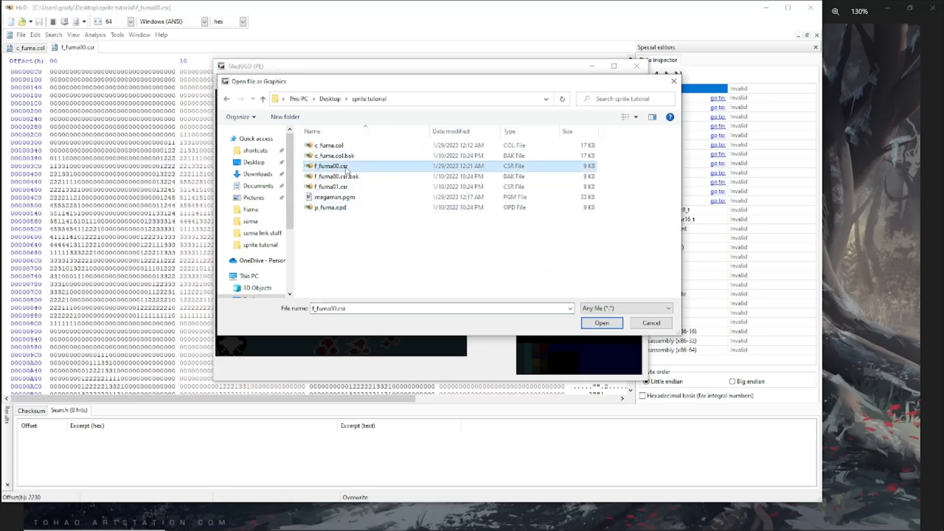
{"action": "left_click", "coordinate": [602, 324]}
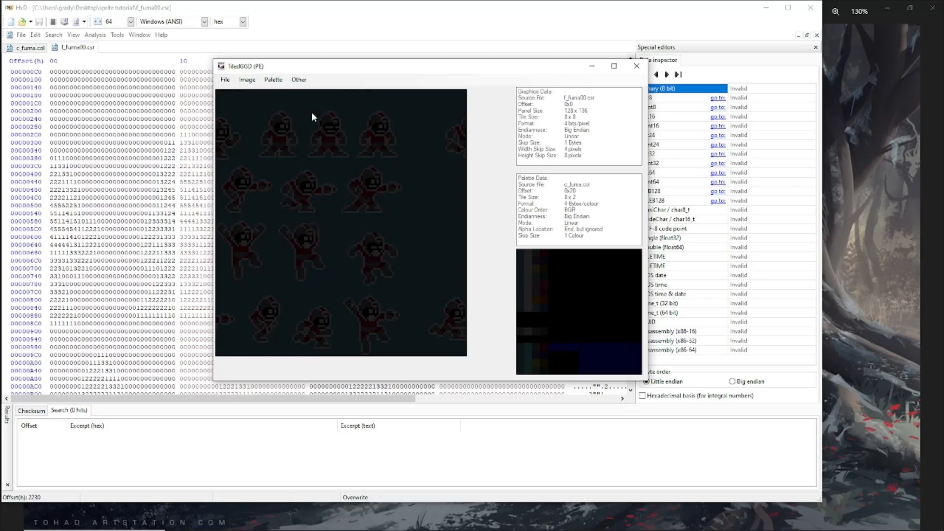
Step: Load c_fuma.col from the sprite tutorial folder as the palette
{"action": "left_click", "coordinate": [273, 80]}
{"action": "mouse_move", "coordinate": [240, 84]}
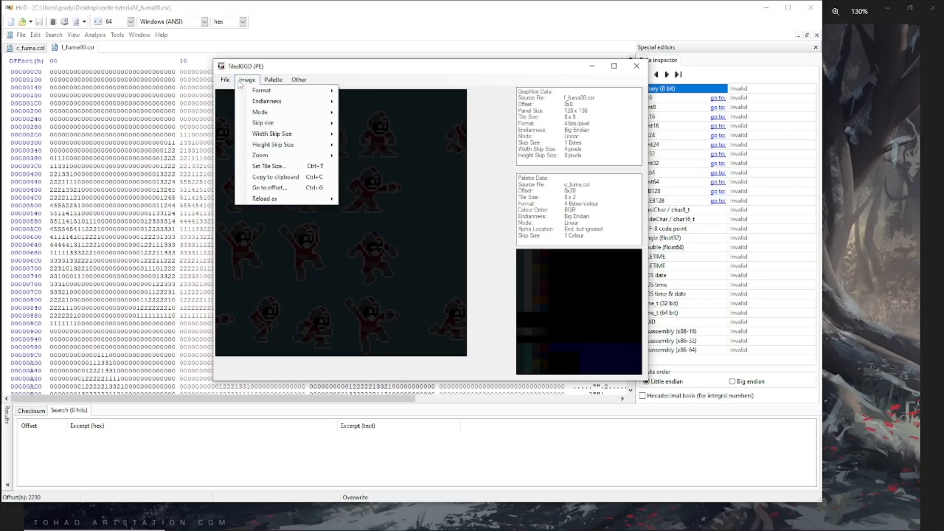
{"action": "left_click", "coordinate": [267, 129]}
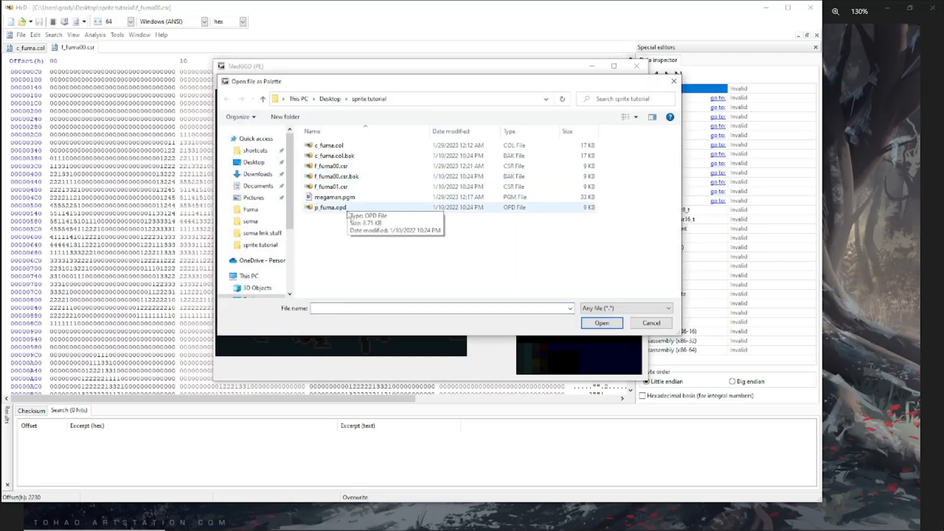
{"action": "left_click", "coordinate": [335, 147]}
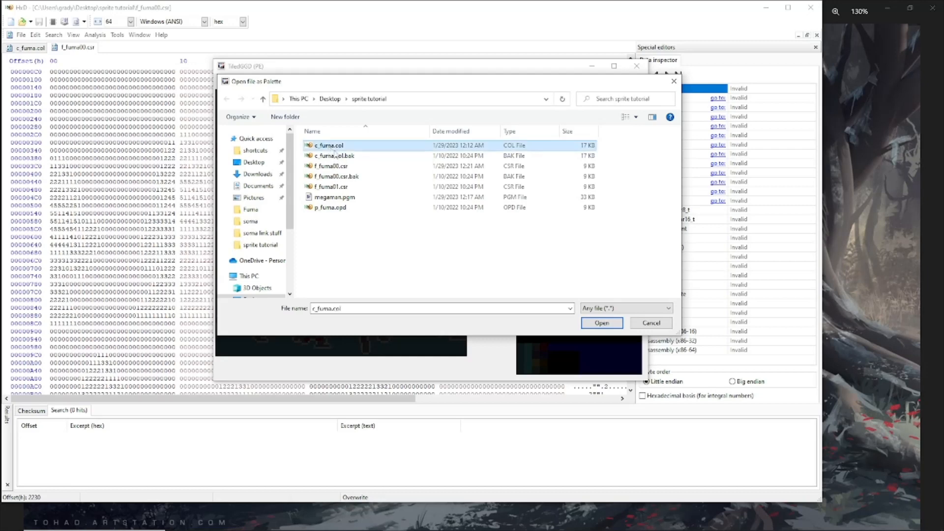
{"action": "left_click", "coordinate": [602, 325]}
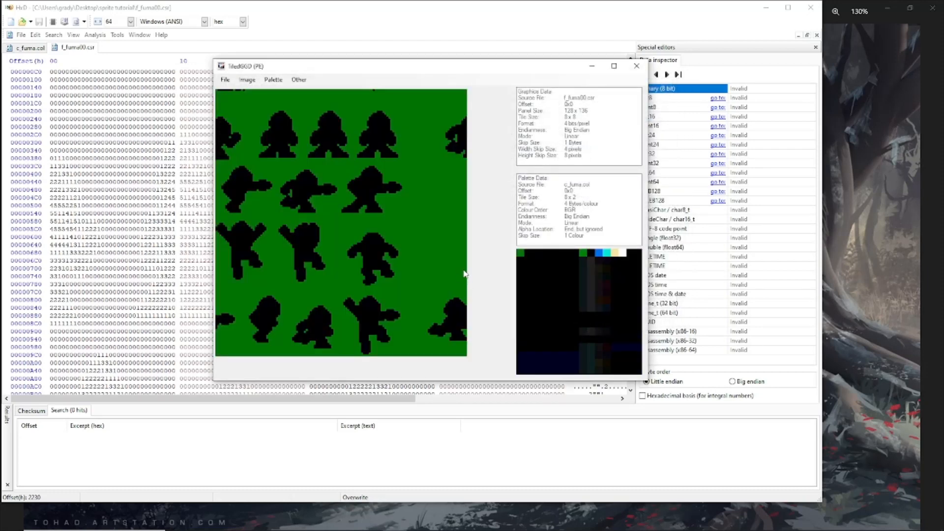
Step: Examine the palette's bytes-per-colour and endianness options and the image's bits-per-pixel format
{"action": "left_click", "coordinate": [274, 81]}
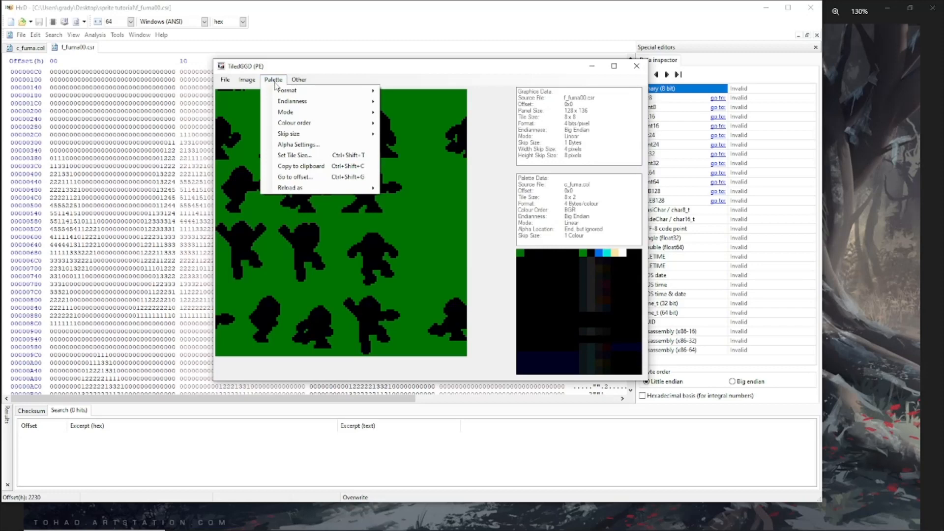
{"action": "mouse_move", "coordinate": [307, 95]}
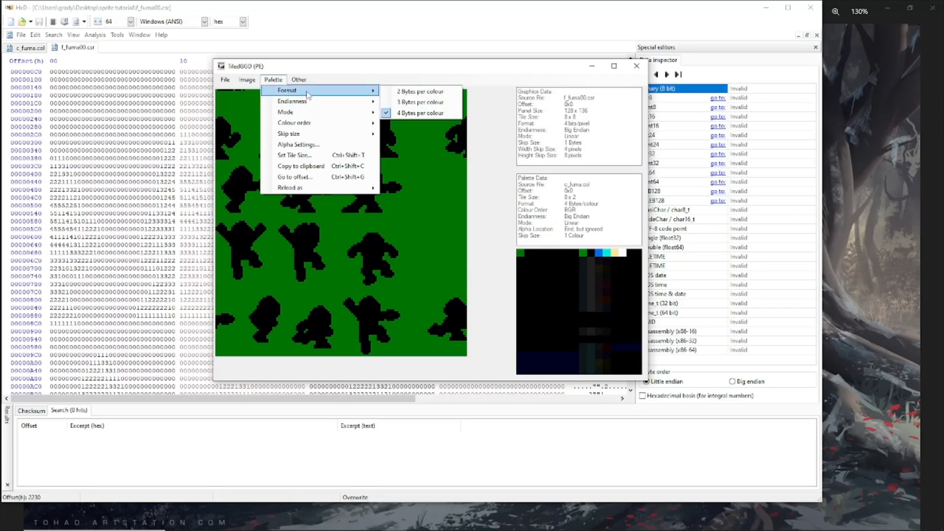
{"action": "left_click", "coordinate": [256, 89]}
{"action": "left_click", "coordinate": [248, 80]}
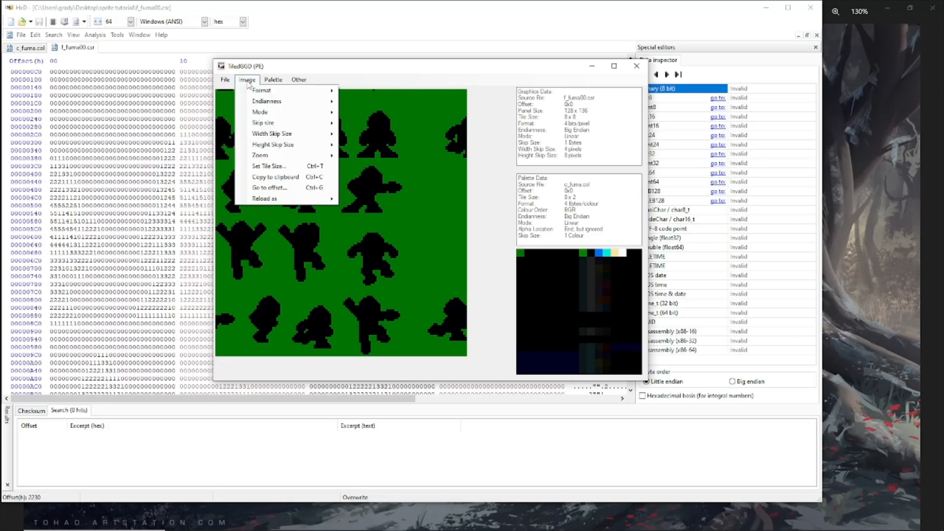
{"action": "mouse_move", "coordinate": [266, 91]}
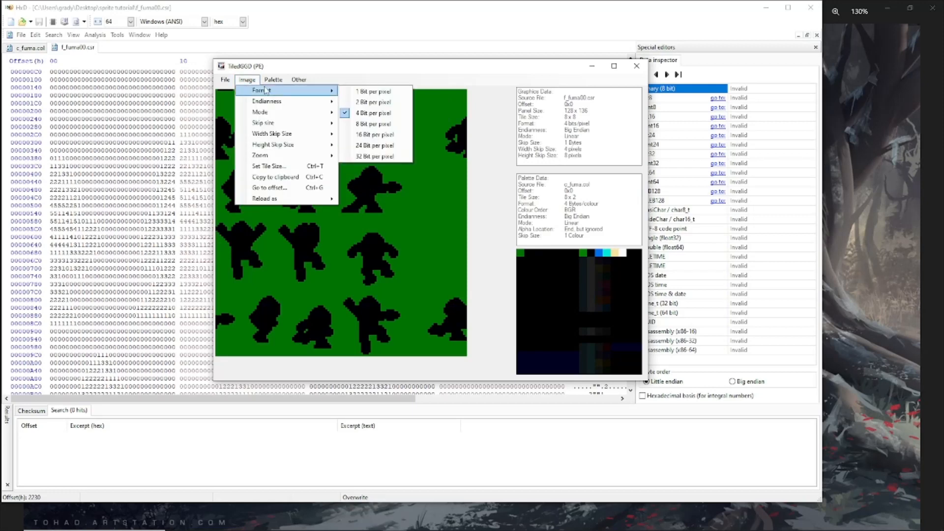
{"action": "left_click", "coordinate": [400, 113]}
{"action": "left_click", "coordinate": [247, 80]}
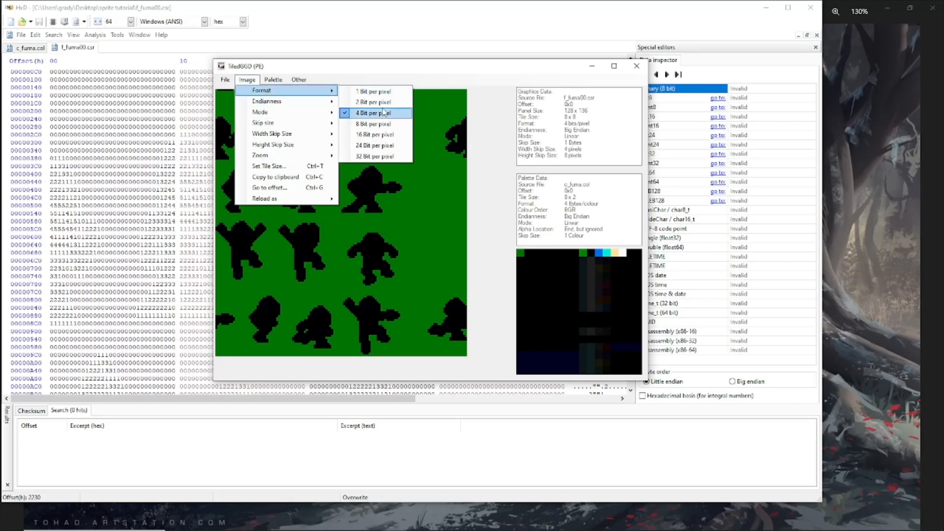
{"action": "mouse_move", "coordinate": [272, 82]}
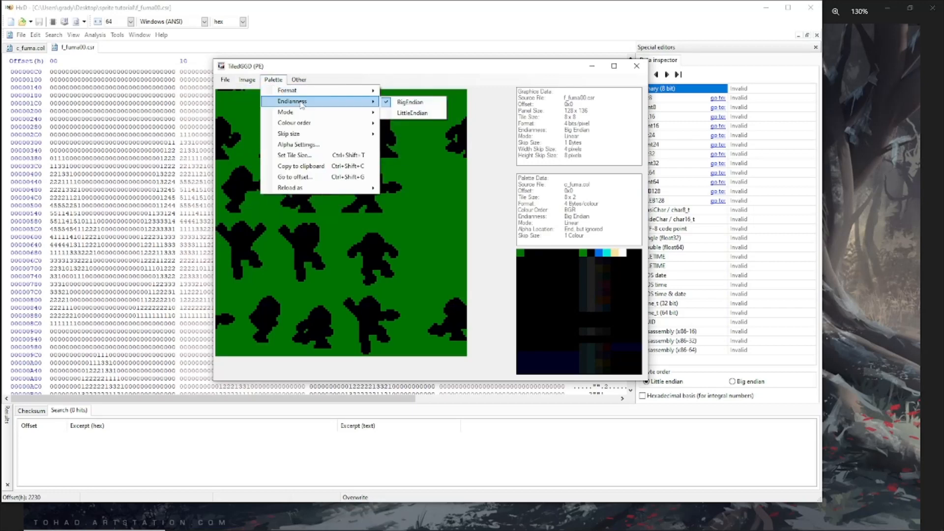
{"action": "mouse_move", "coordinate": [310, 91]}
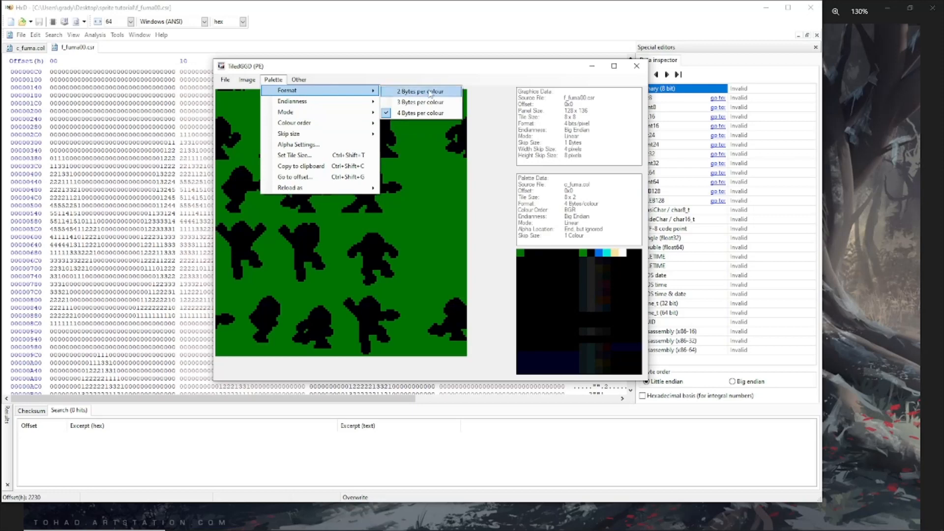
Step: Review the palette's alpha settings and accept them with End as alpha location and the alpha value ignored
{"action": "left_click", "coordinate": [299, 145]}
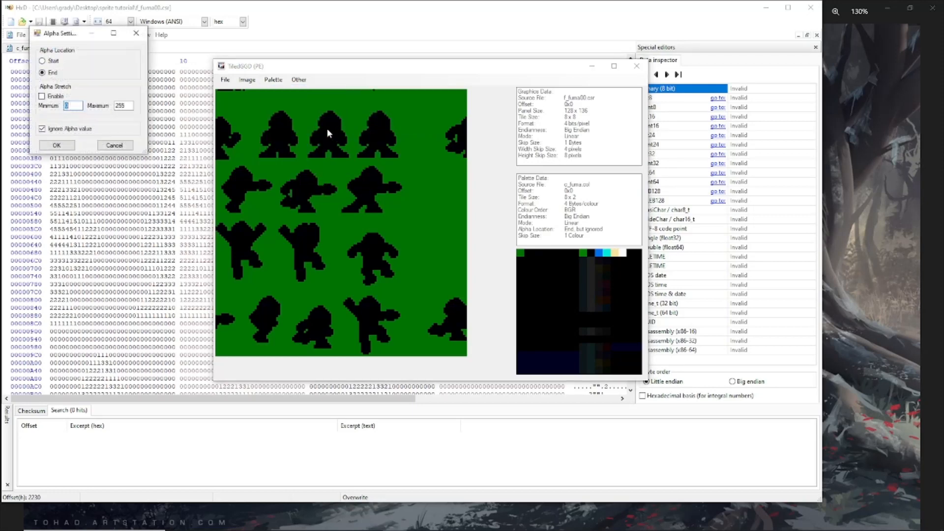
{"action": "left_click_drag", "start_coordinate": [66, 33], "coordinate": [310, 91]}
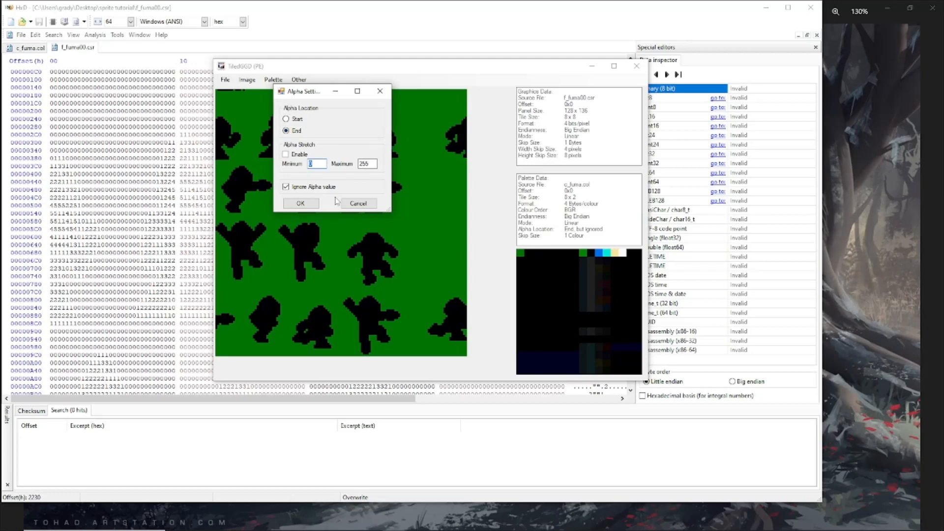
{"action": "left_click", "coordinate": [300, 204]}
Step: Move the palette to absolute hexadecimal offset 20
{"action": "left_click", "coordinate": [273, 79]}
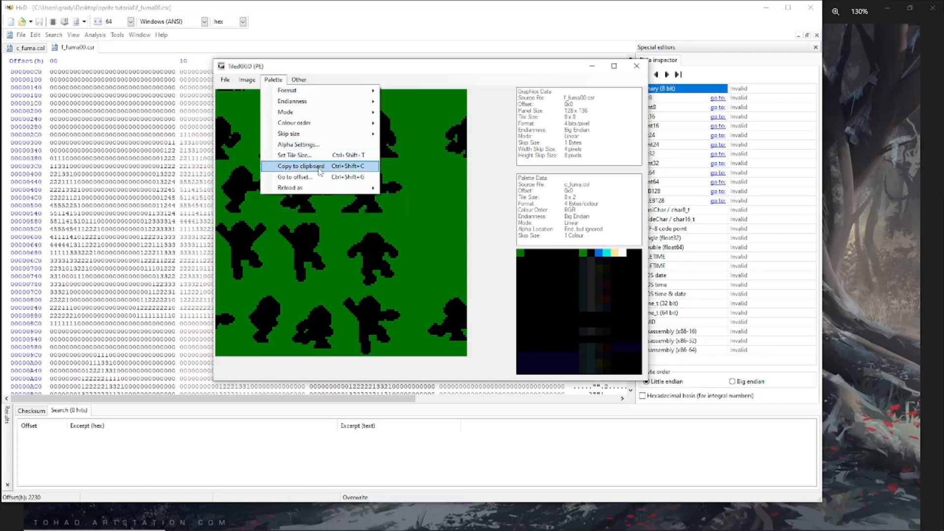
{"action": "left_click", "coordinate": [317, 177]}
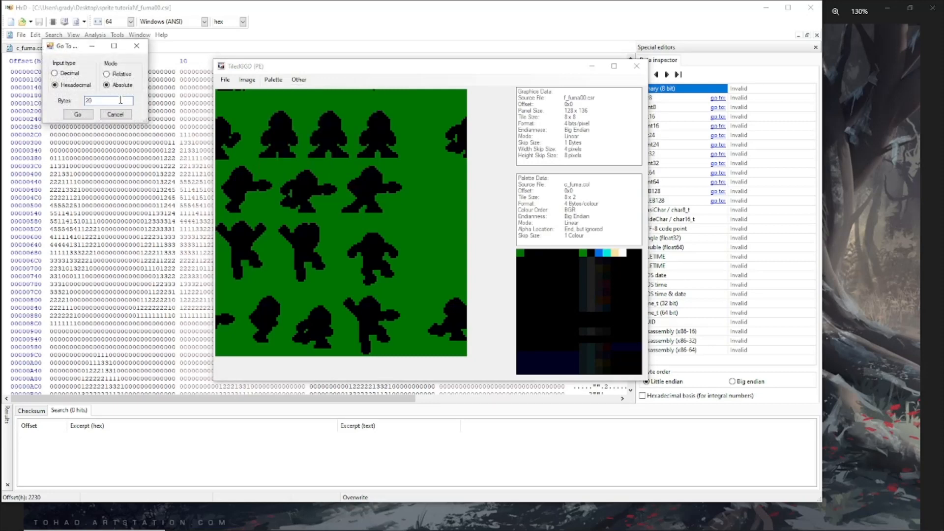
{"action": "left_click", "coordinate": [80, 115]}
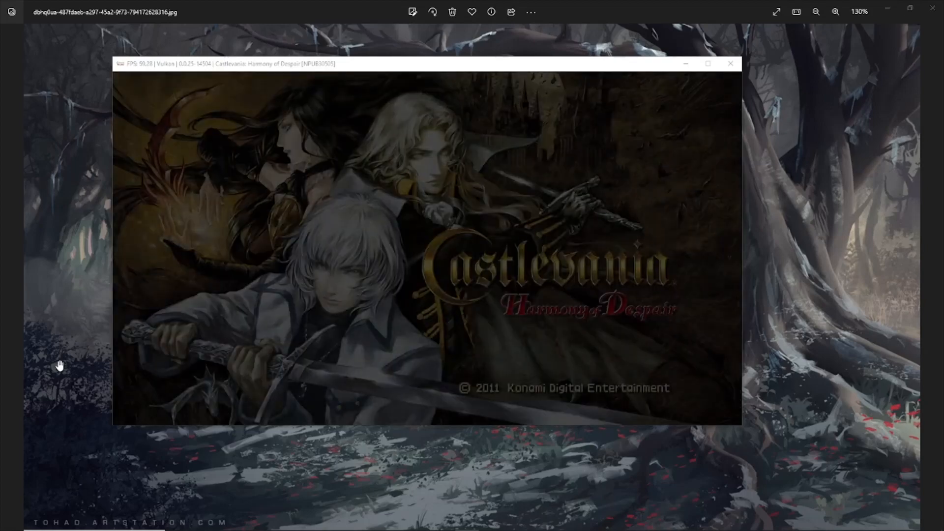
Step: In Castlevania: Harmony of Despair, enter Local Play from the title screen and open the character selection
{"action": "key", "text": "Return"}
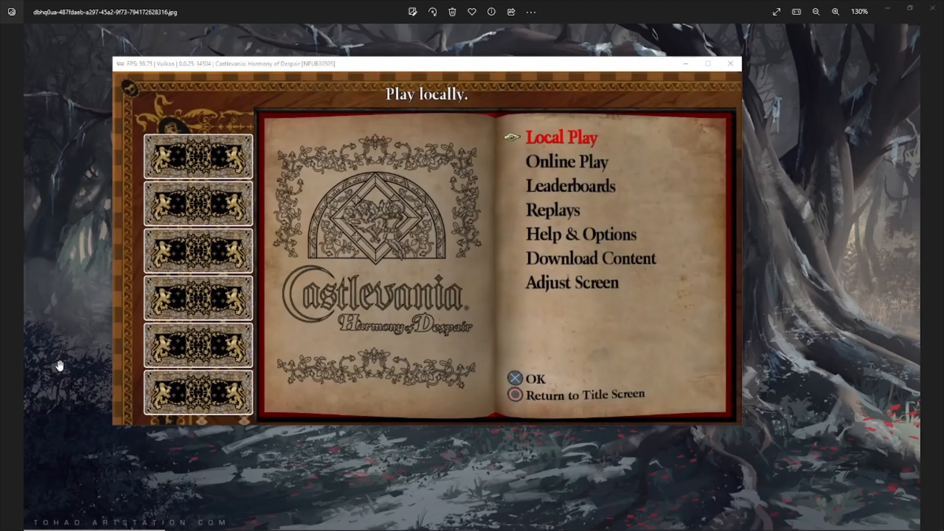
{"action": "key", "text": "x"}
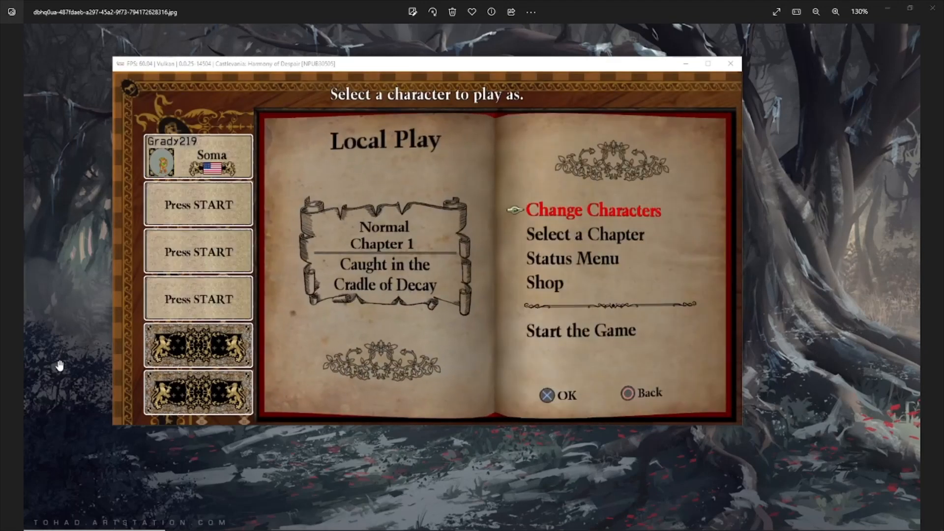
{"action": "key", "text": "Down"}
{"action": "key", "text": "Up"}
{"action": "key", "text": "x"}
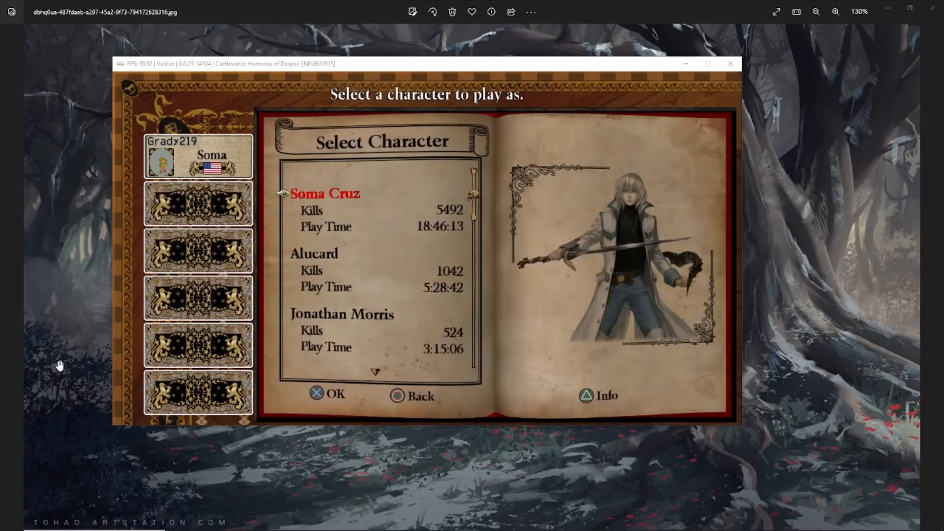
Step: Choose Getsu Fuma with the first character color and start Normal Chapter 1
{"action": "key", "text": "Up"}
{"action": "key", "text": "Up"}
{"action": "key", "text": "Up"}
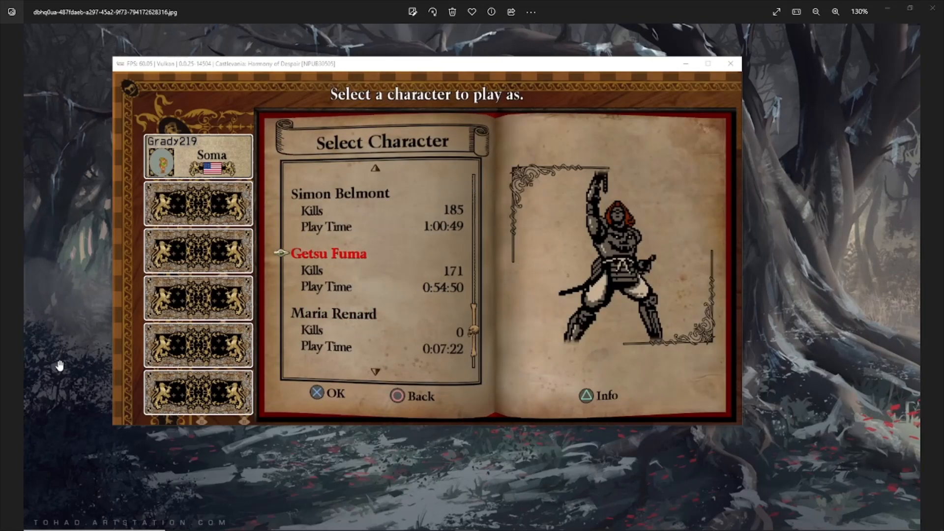
{"action": "key", "text": "x"}
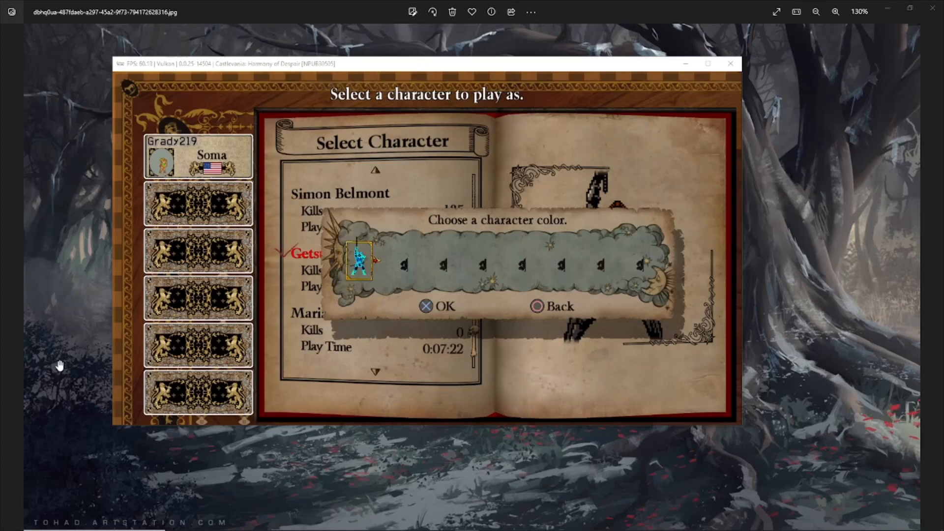
{"action": "key", "text": "x"}
{"action": "key", "text": "Up"}
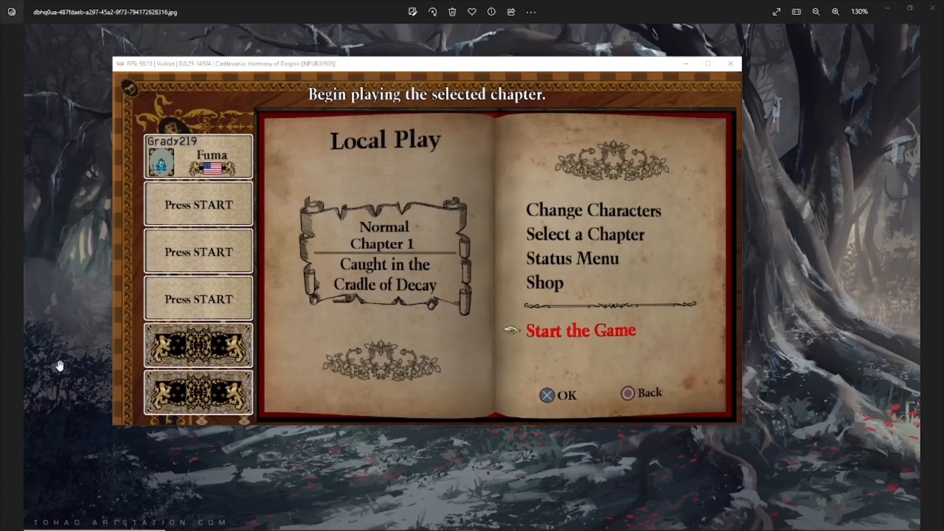
{"action": "key", "text": "x"}
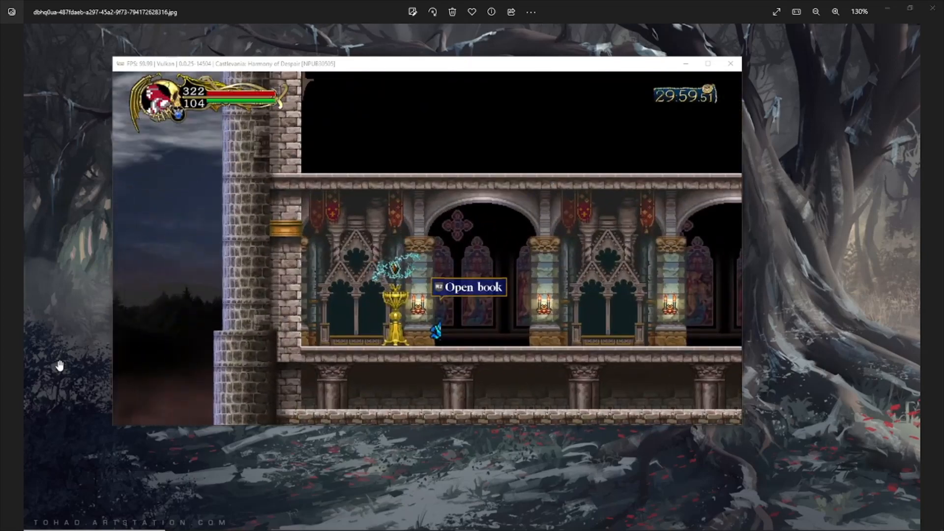
Step: Run, jump and attack along the first castle corridor to check the Mega Man sprites and animations in the game
{"action": "key", "text": "Right"}
{"action": "key", "text": "x"}
{"action": "key", "text": "Left"}
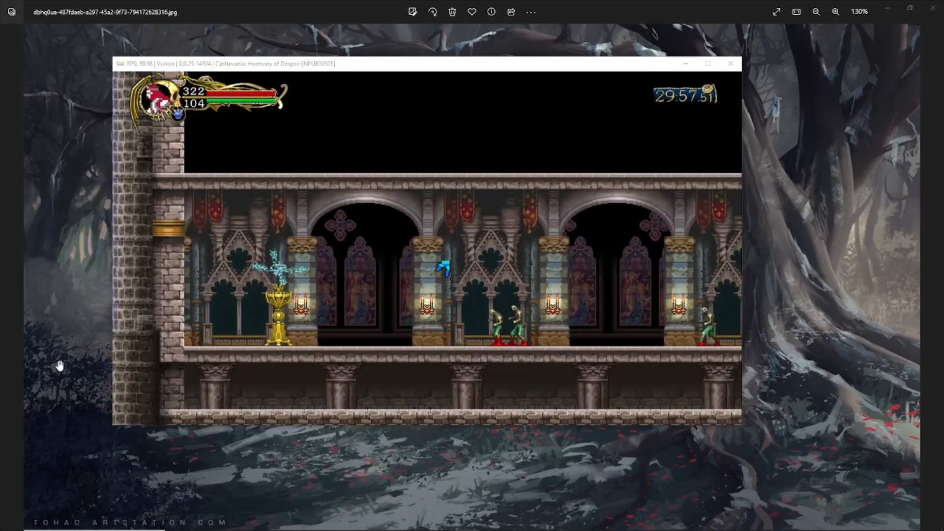
{"action": "key", "text": "Right"}
{"action": "key", "text": "Left"}
{"action": "key", "text": "Right"}
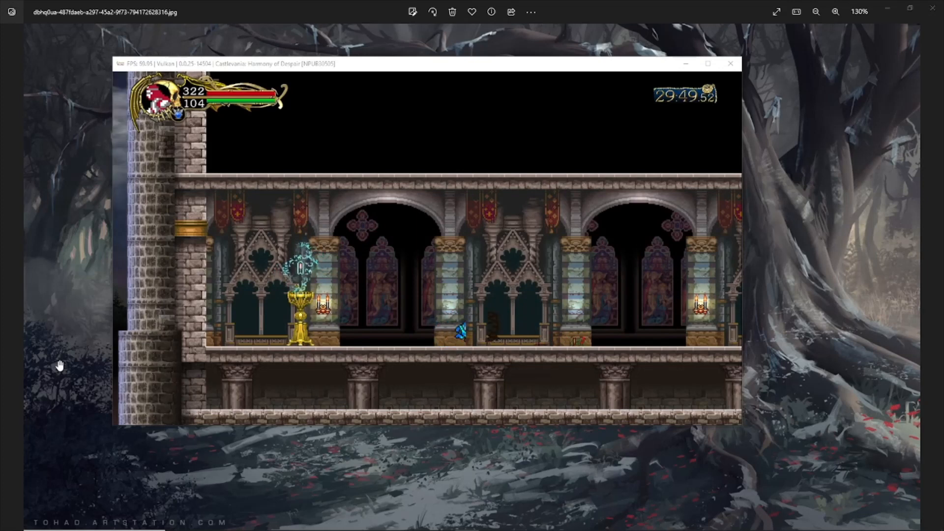
{"action": "key", "text": "Right"}
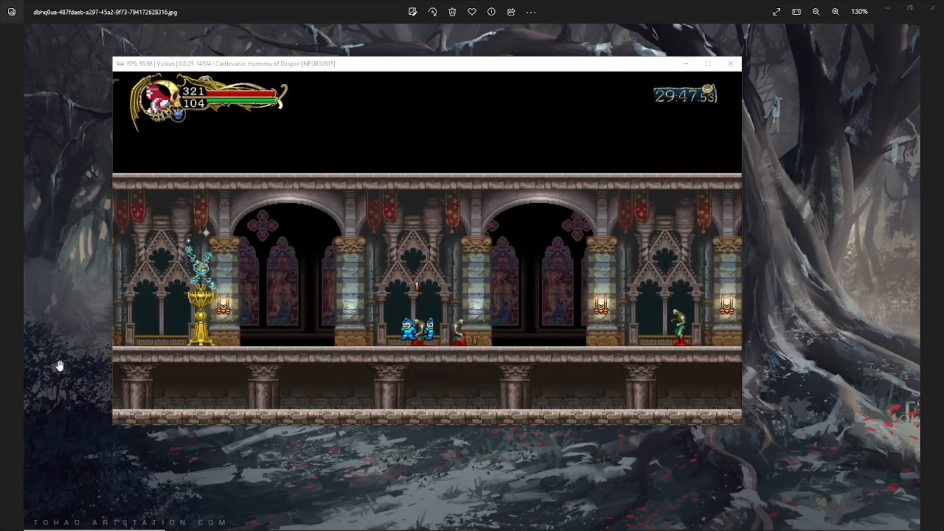
{"action": "key", "text": "Left"}
{"action": "key", "text": "x"}
{"action": "key", "text": "Right"}
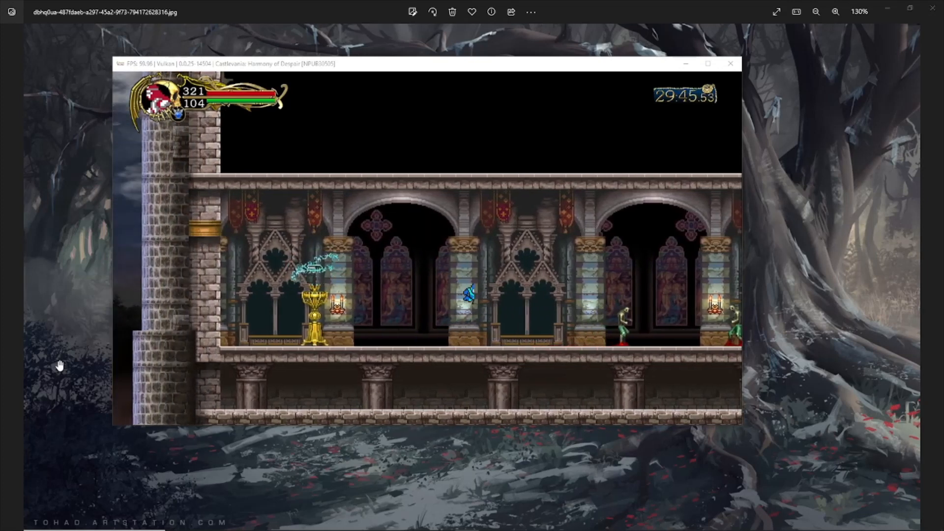
{"action": "key", "text": "Right"}
{"action": "key", "text": "x"}
{"action": "key", "text": "z"}
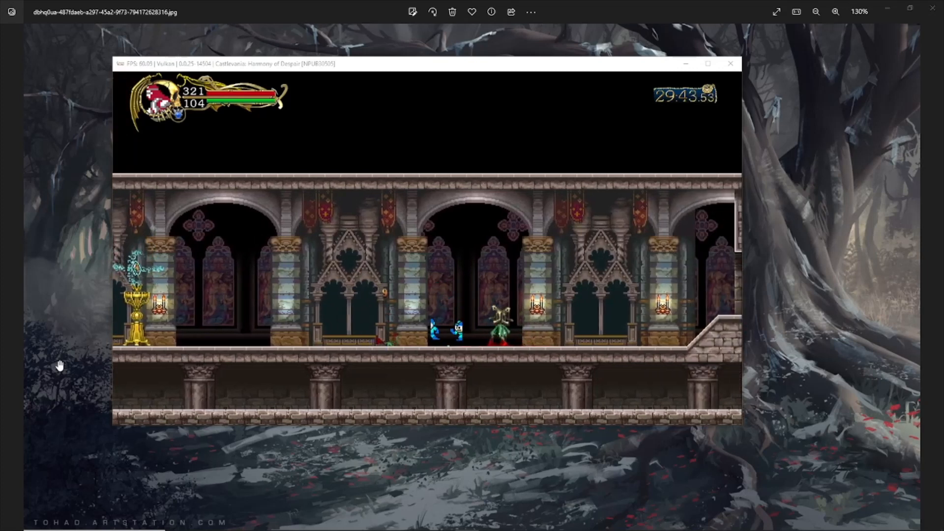
{"action": "key", "text": "Right"}
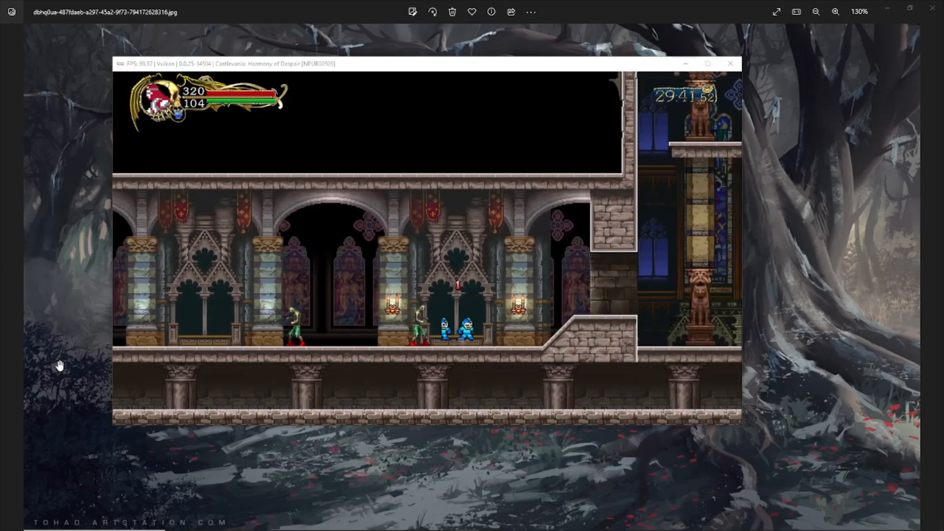
{"action": "key", "text": "Left"}
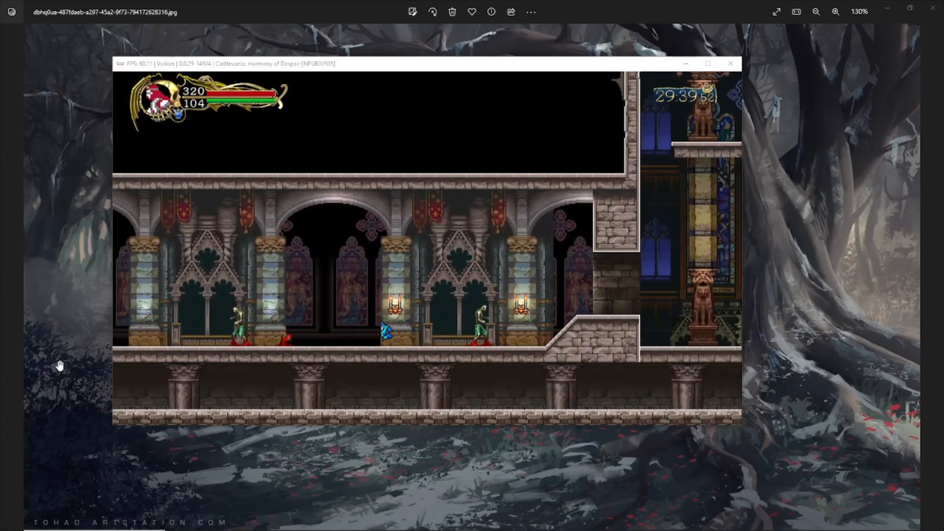
{"action": "key", "text": "Left"}
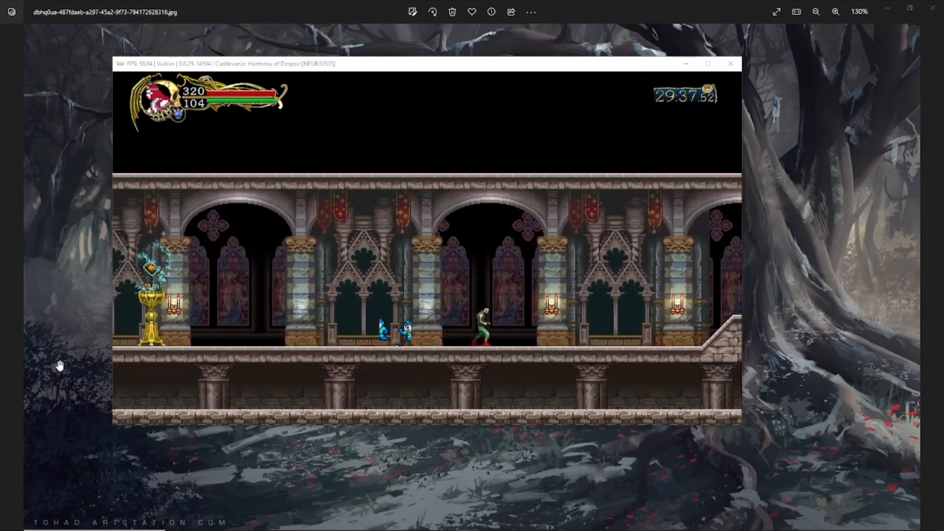
{"action": "key", "text": "Left"}
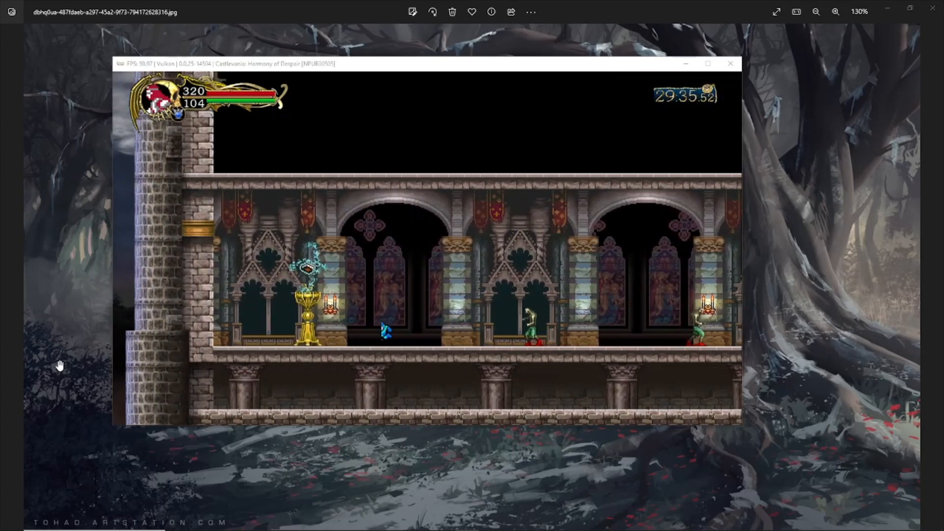
{"action": "key", "text": "Right"}
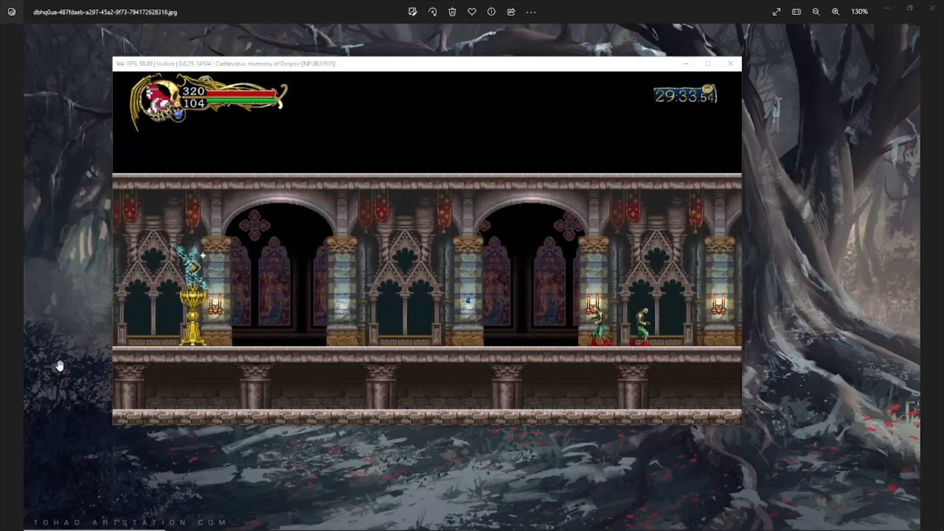
{"action": "key", "text": "Left"}
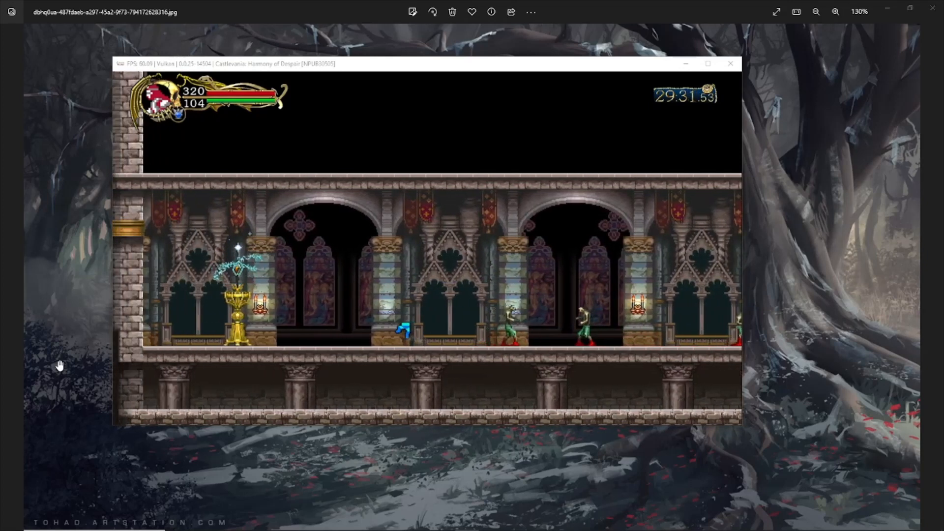
{"action": "key", "text": "Left"}
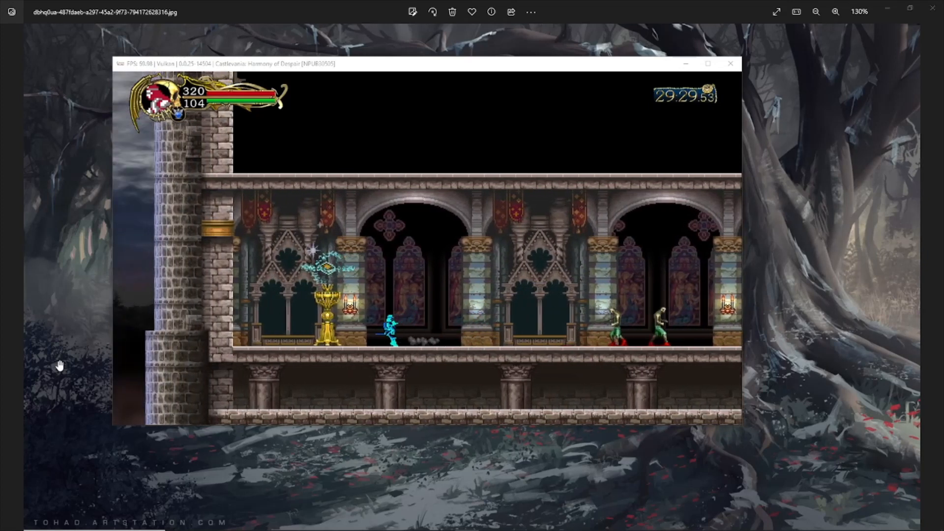
{"action": "key", "text": "Right"}
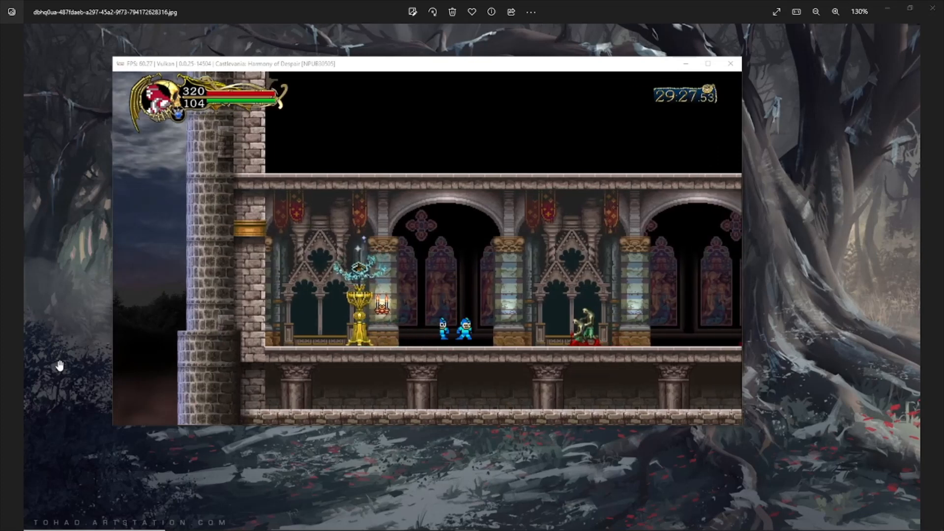
{"action": "key", "text": "Right"}
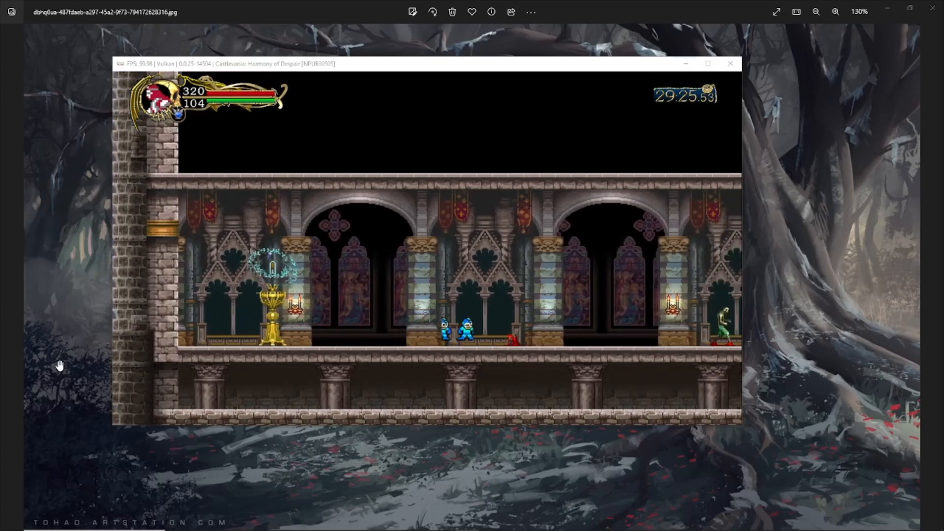
{"action": "key", "text": "x"}
{"action": "key", "text": "Right"}
{"action": "key", "text": "Right"}
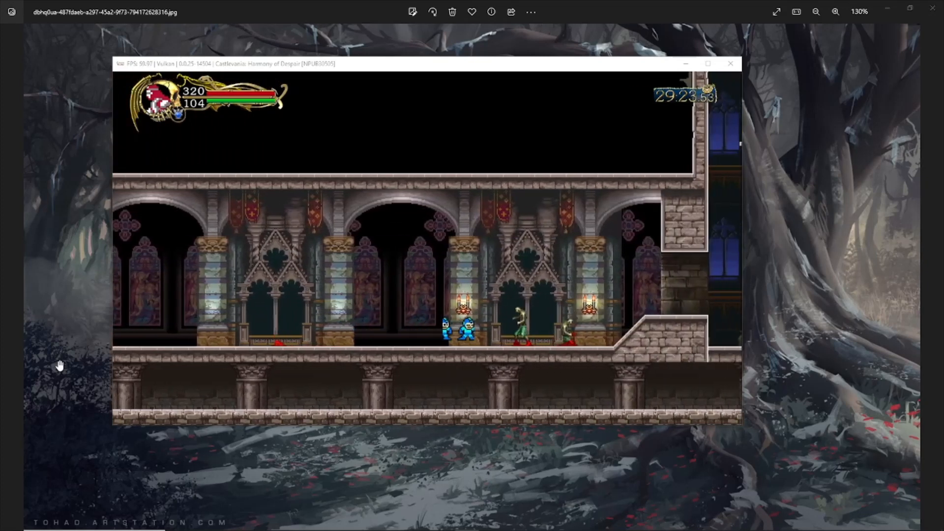
{"action": "key", "text": "x"}
{"action": "key", "text": "Right"}
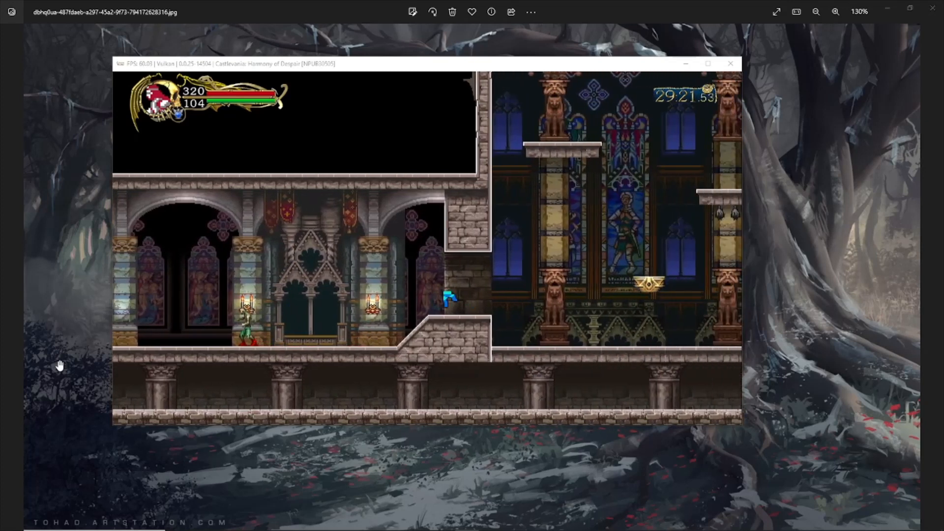
Step: Enter the stained-glass hall and test the Mega Man jump and attack animations near the floating gold platform
{"action": "key", "text": "x"}
{"action": "key", "text": "Right"}
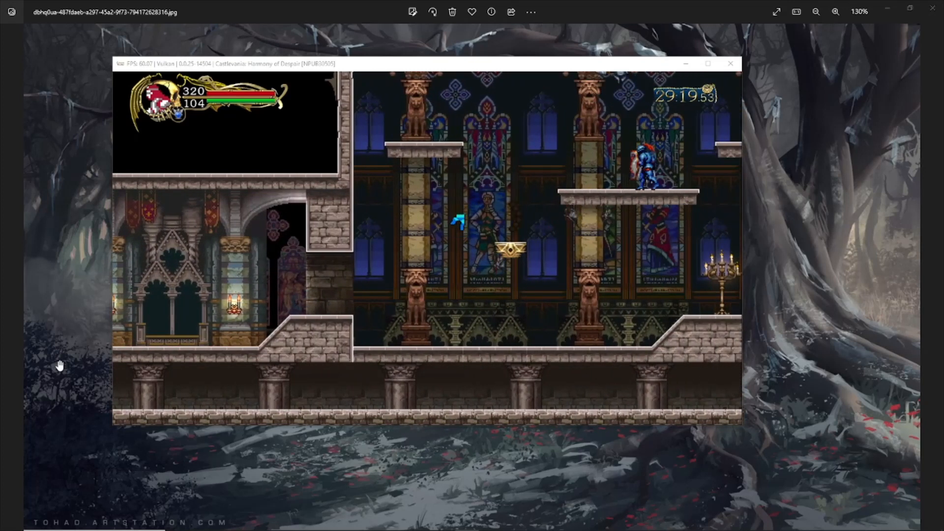
{"action": "key", "text": "z"}
{"action": "key", "text": "x"}
{"action": "key", "text": "Right"}
{"action": "key", "text": "x"}
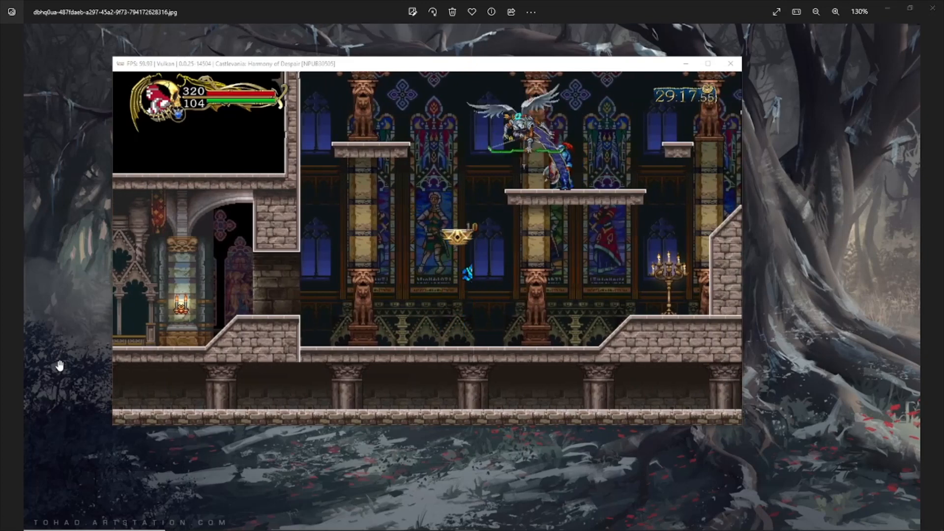
Step: Fight the winged archer in the stained-glass hall, changing direction and jumping to check the character's airborne sprites
{"action": "key", "text": "Left"}
{"action": "key", "text": "Left"}
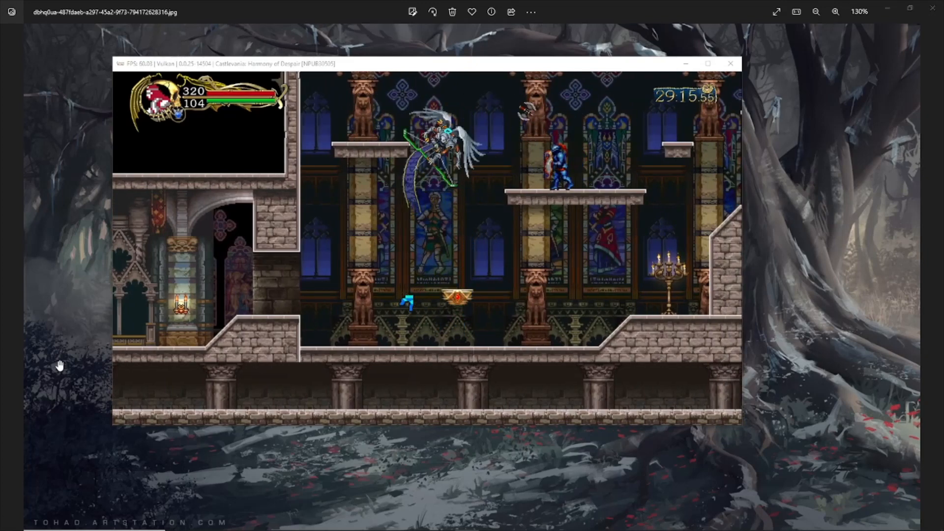
{"action": "key", "text": "Right"}
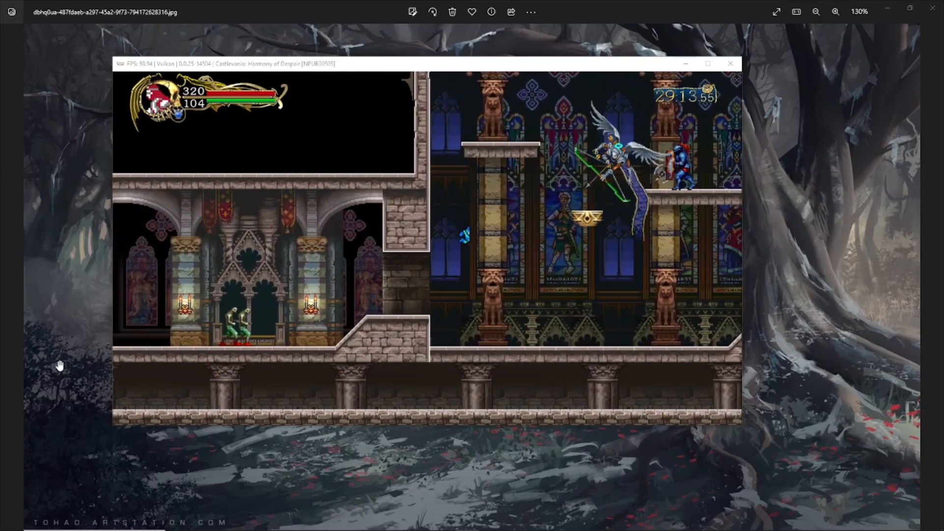
{"action": "key", "text": "x"}
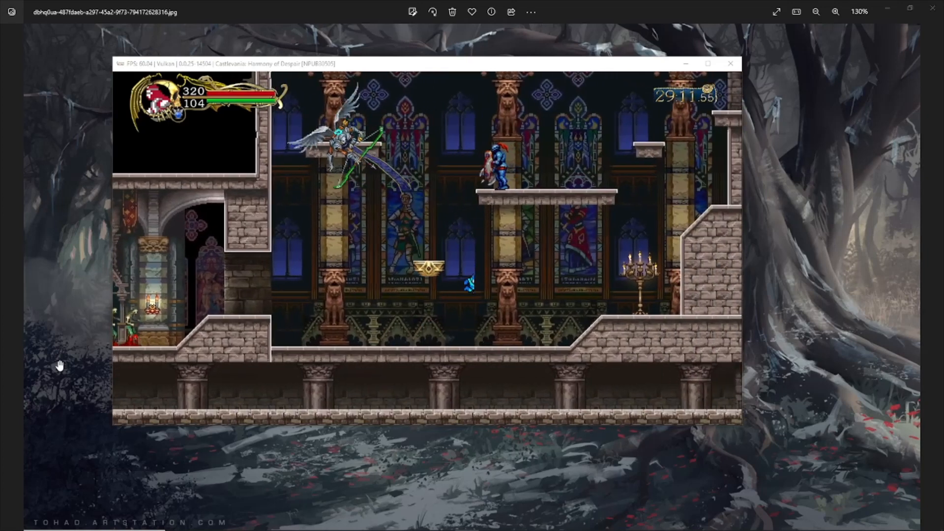
{"action": "key", "text": "Left"}
{"action": "key", "text": "x"}
{"action": "key", "text": "Left"}
{"action": "key", "text": "z"}
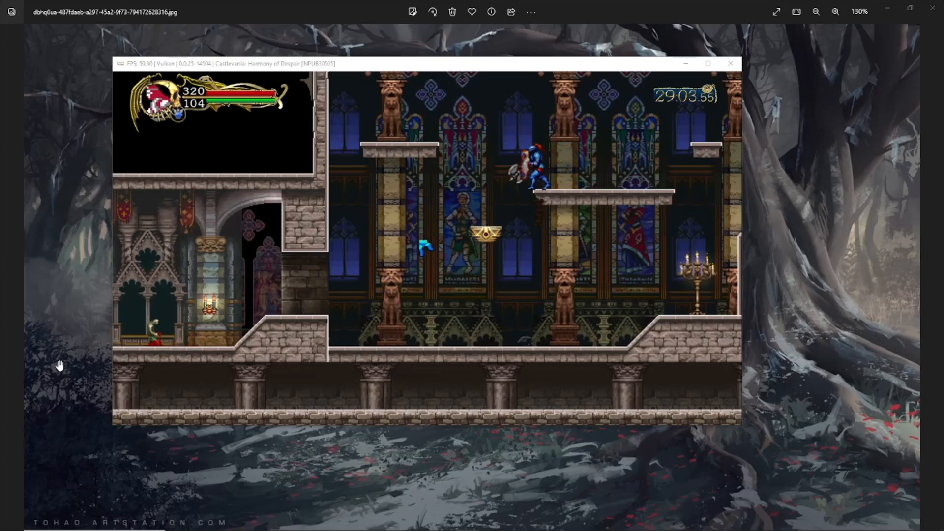
Step: Run past the candelabrum, jump up to the armored knight's ledge and return to the hall floor to check the movement sprites
{"action": "key", "text": "Right"}
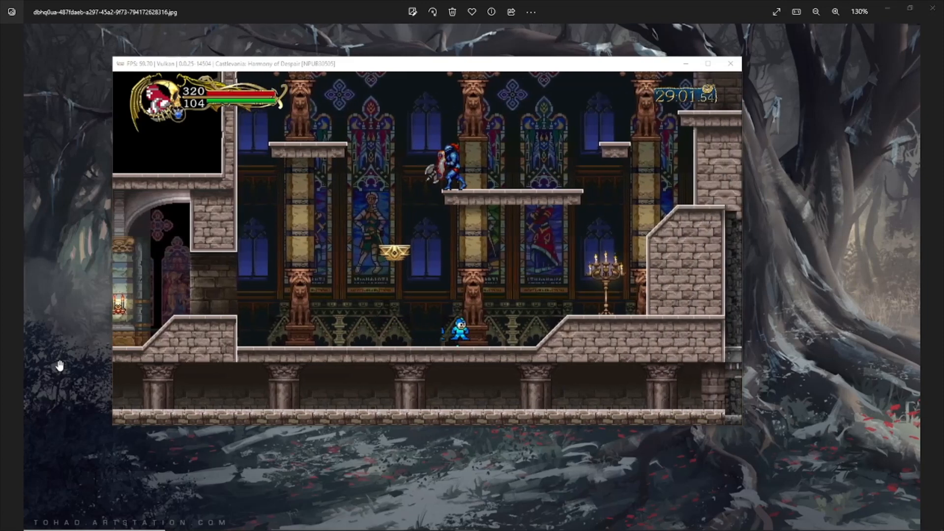
{"action": "key", "text": "Right"}
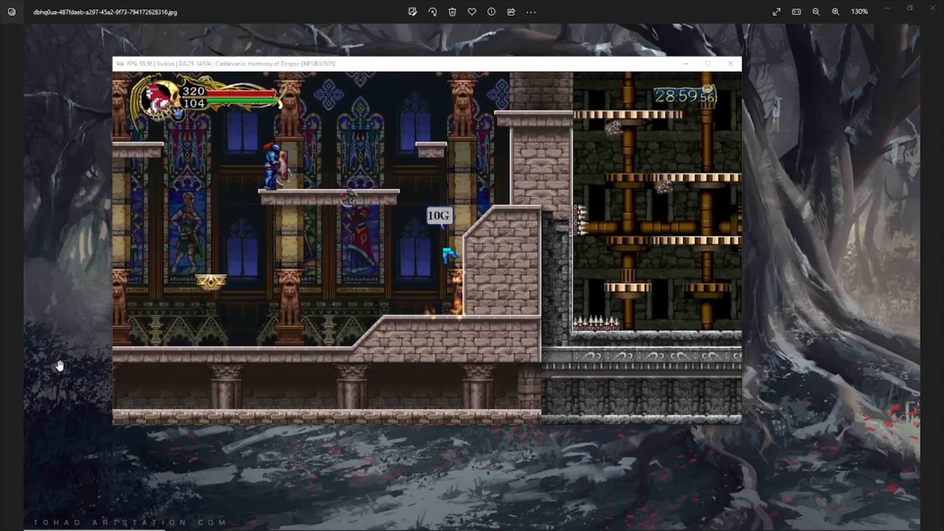
{"action": "key", "text": "x"}
{"action": "key", "text": "Right"}
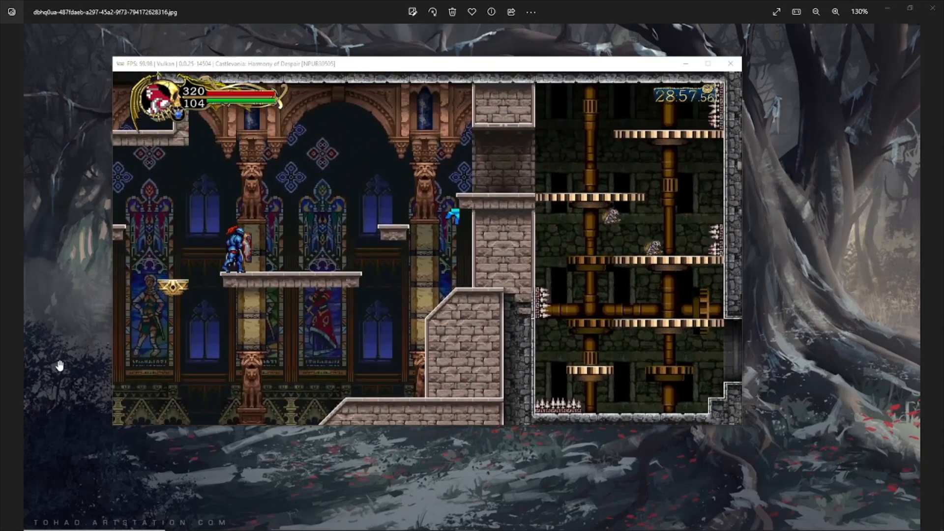
{"action": "key", "text": "x"}
{"action": "key", "text": "Left"}
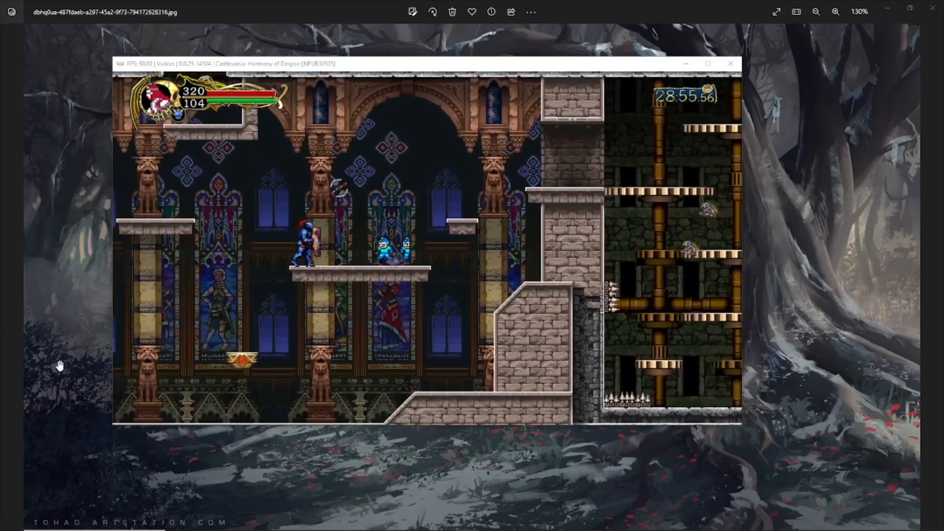
{"action": "key", "text": "Right"}
{"action": "key", "text": "Left"}
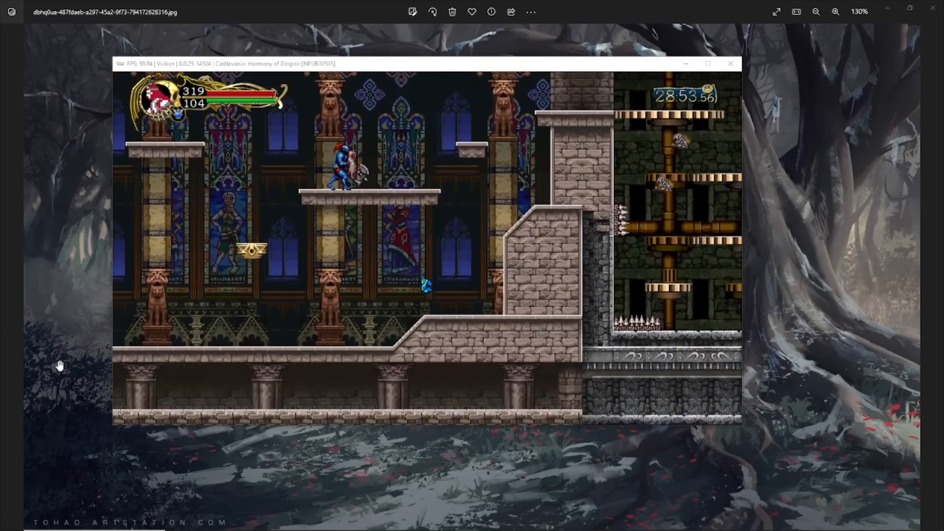
{"action": "key", "text": "z"}
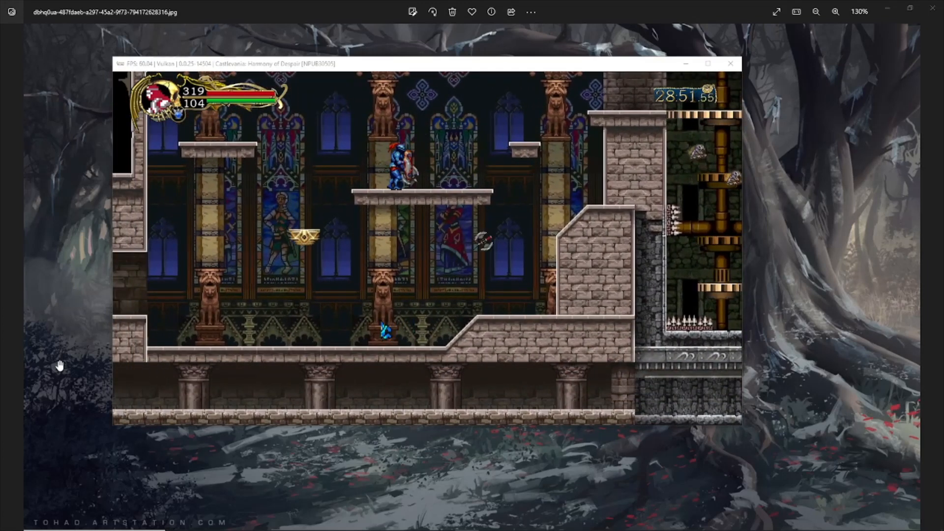